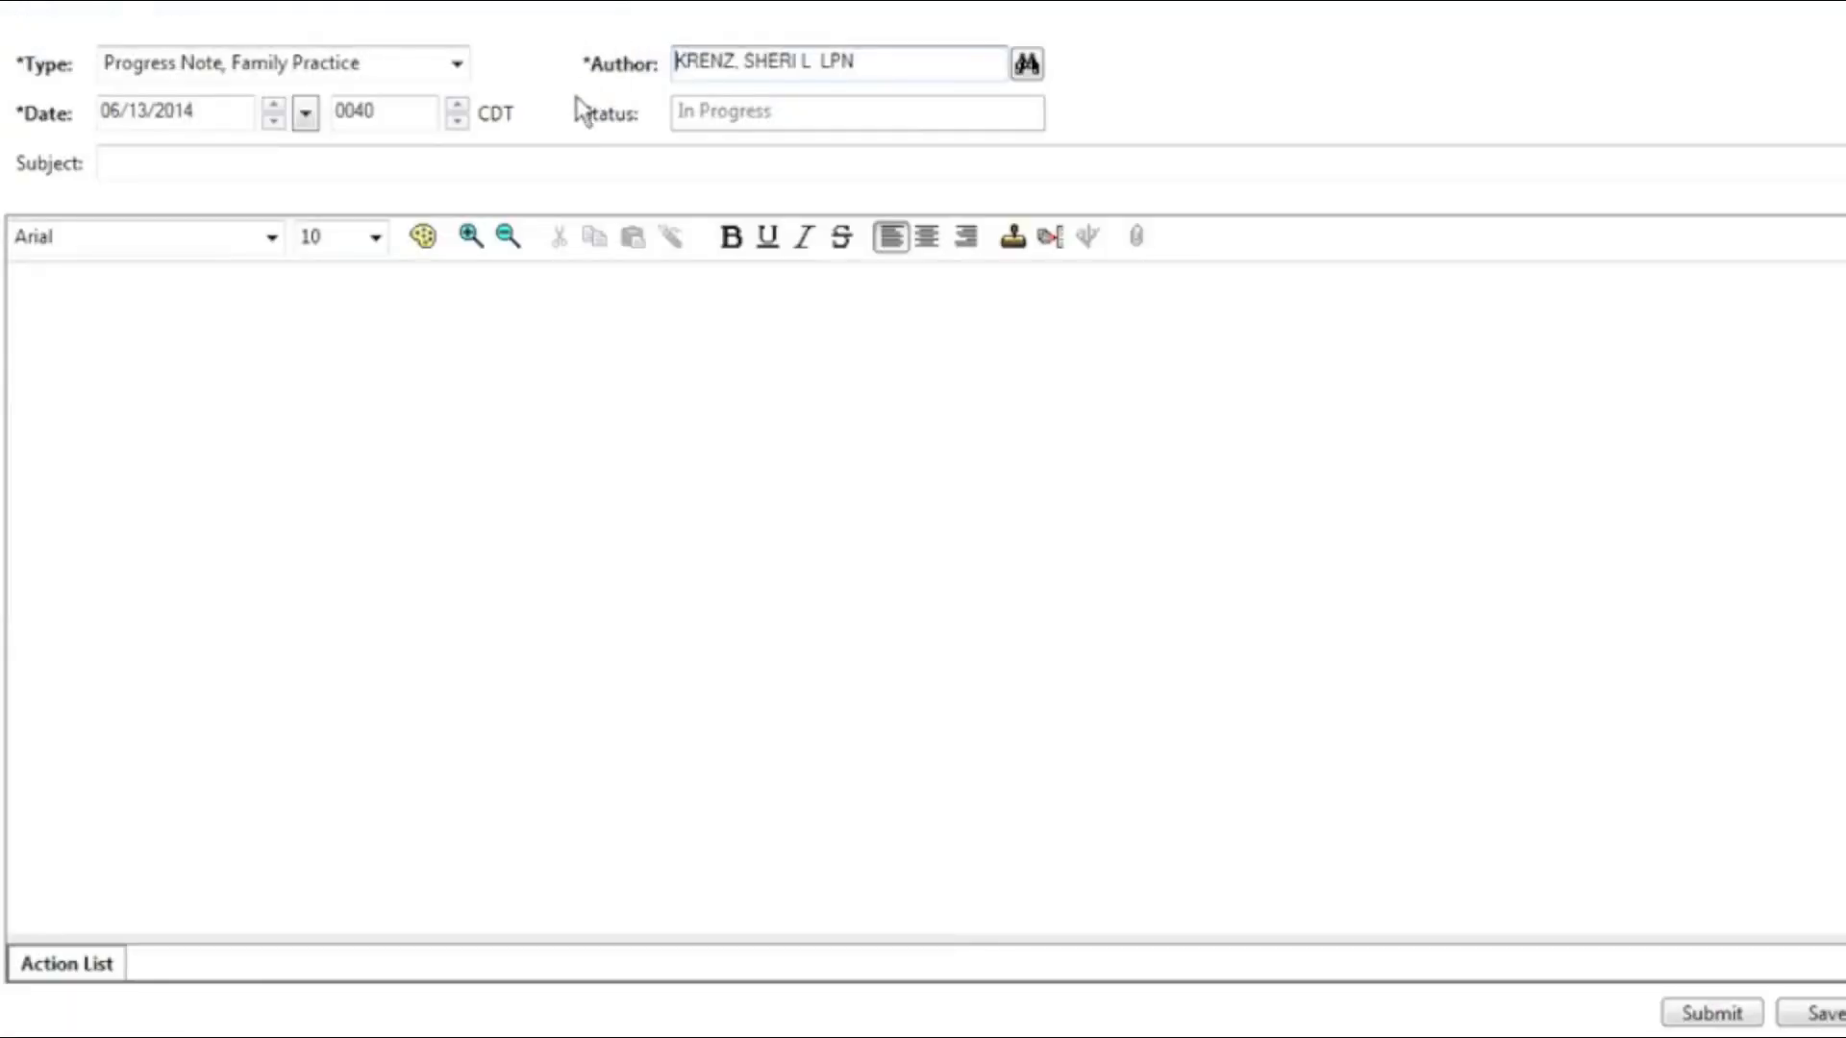
Step: Change the note type to Progress Note, Anesthesia - Clinic and select the current author's name
{"action": "left_click", "coordinate": [457, 65]}
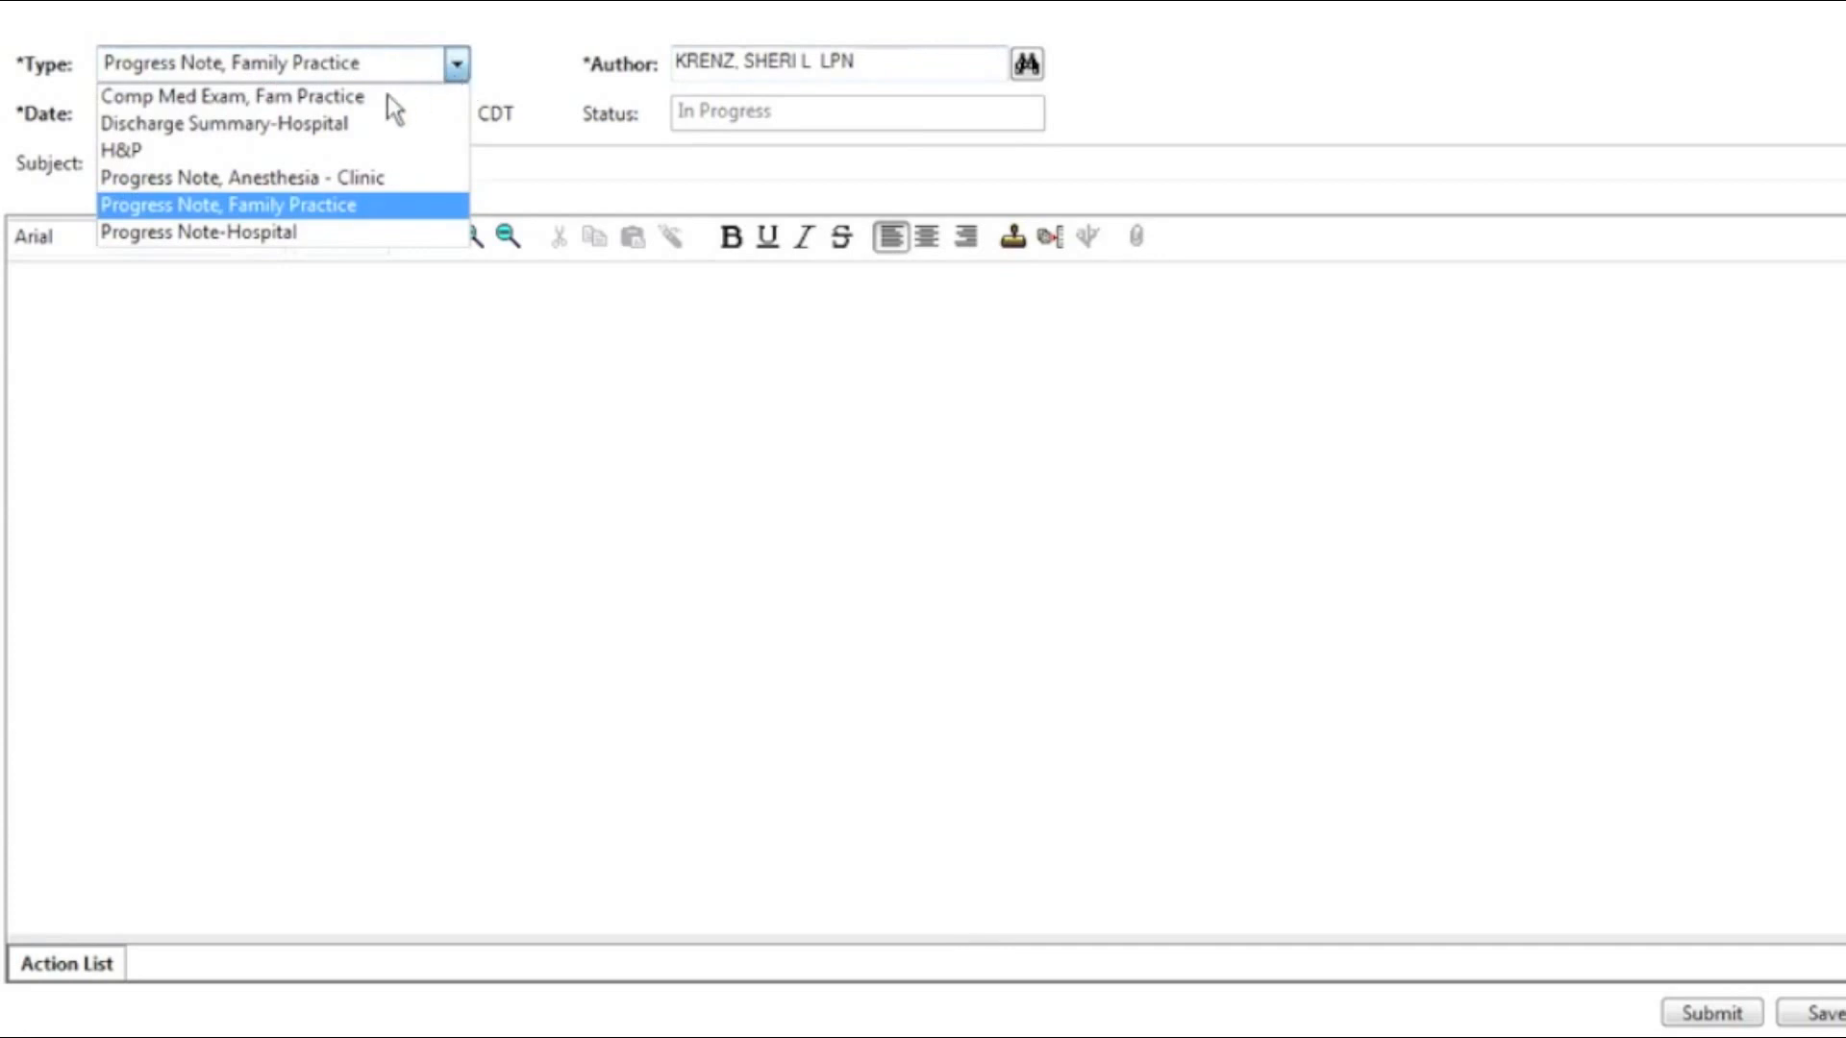
{"action": "left_click", "coordinate": [327, 204]}
{"action": "left_click_drag", "start_coordinate": [906, 56], "coordinate": [621, 67]}
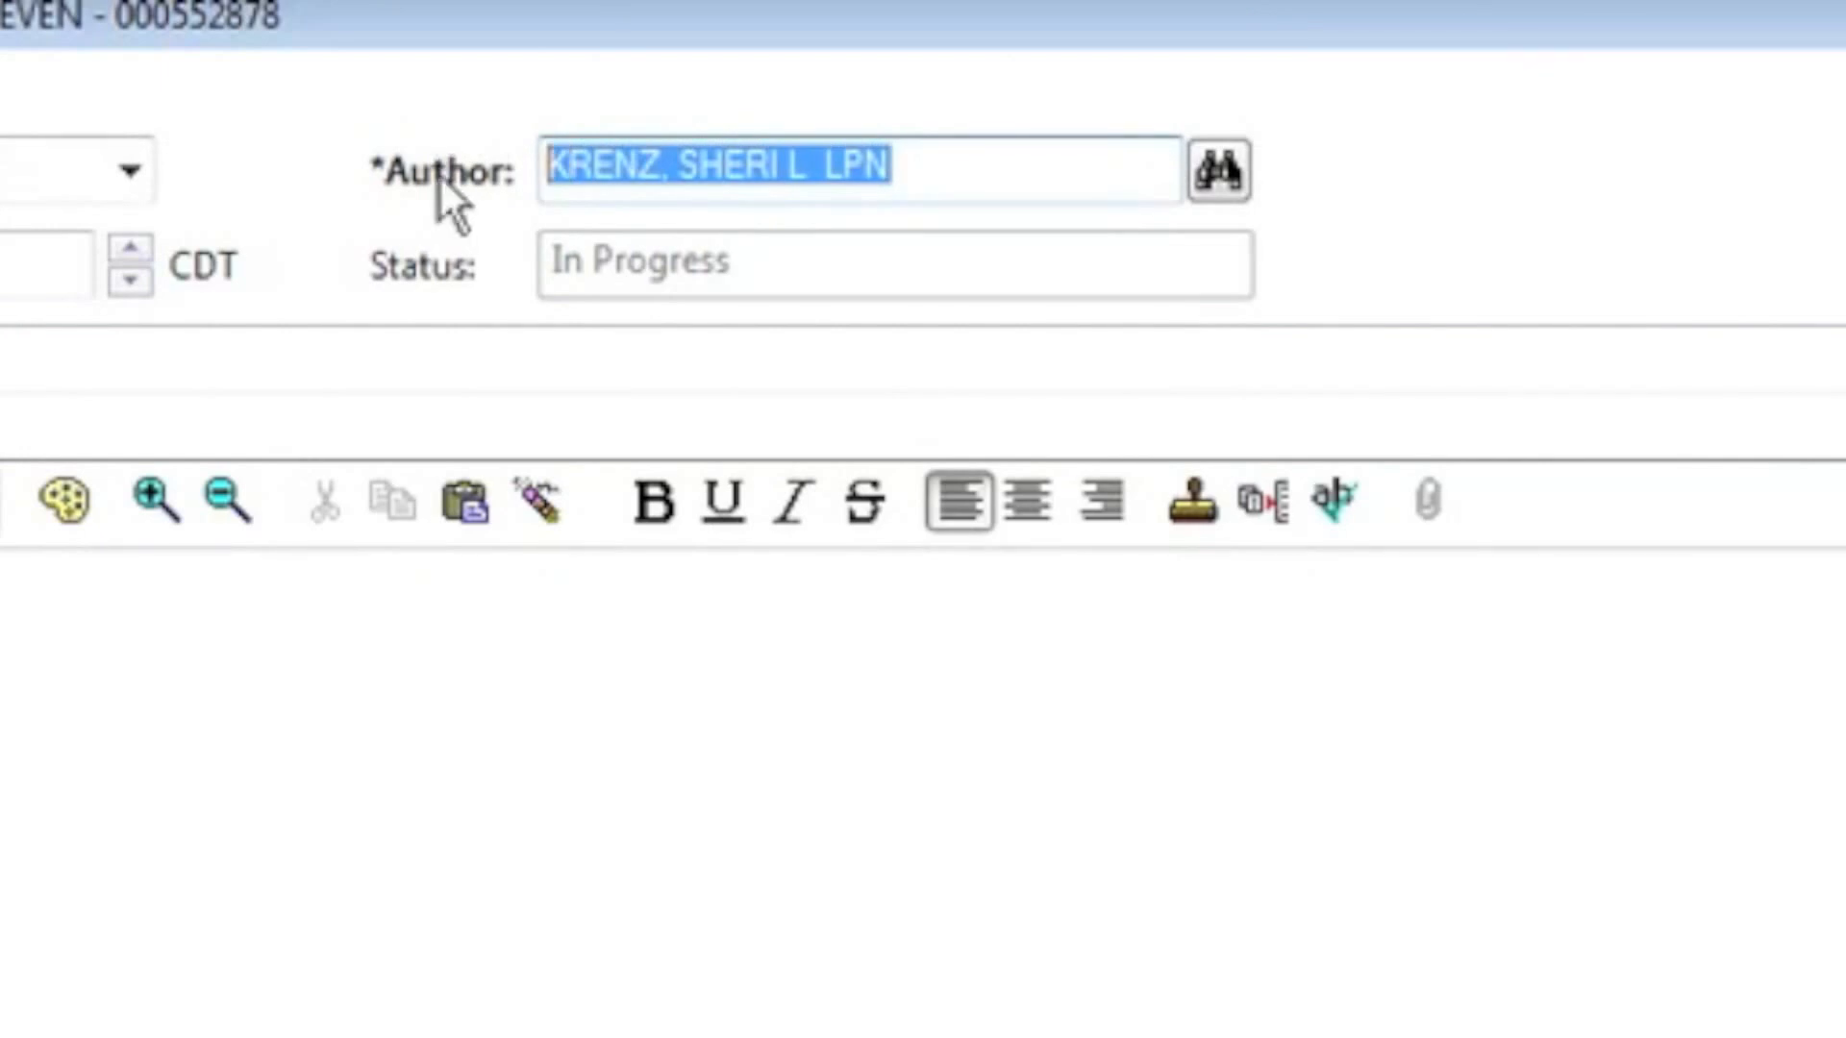
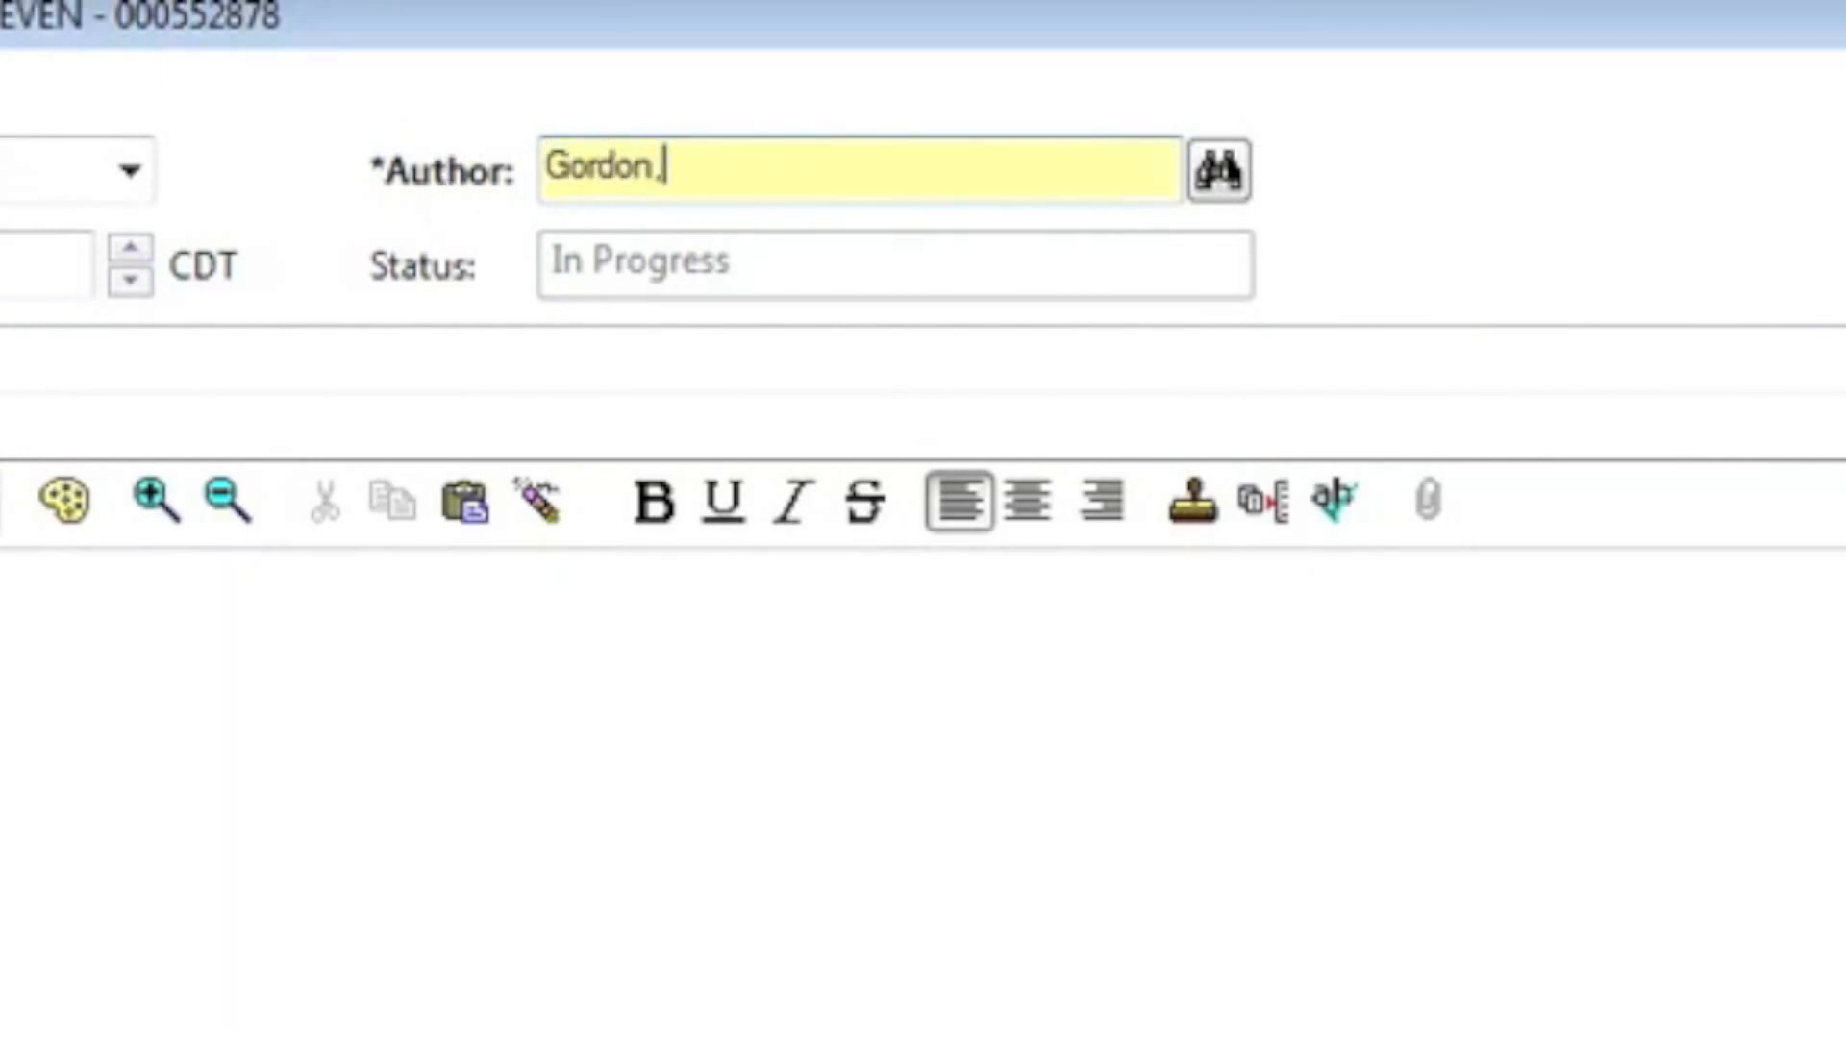
Step: Make the new physician the author and set the subject to 'Preanaesthesia Note'
{"action": "key", "text": "Tab"}
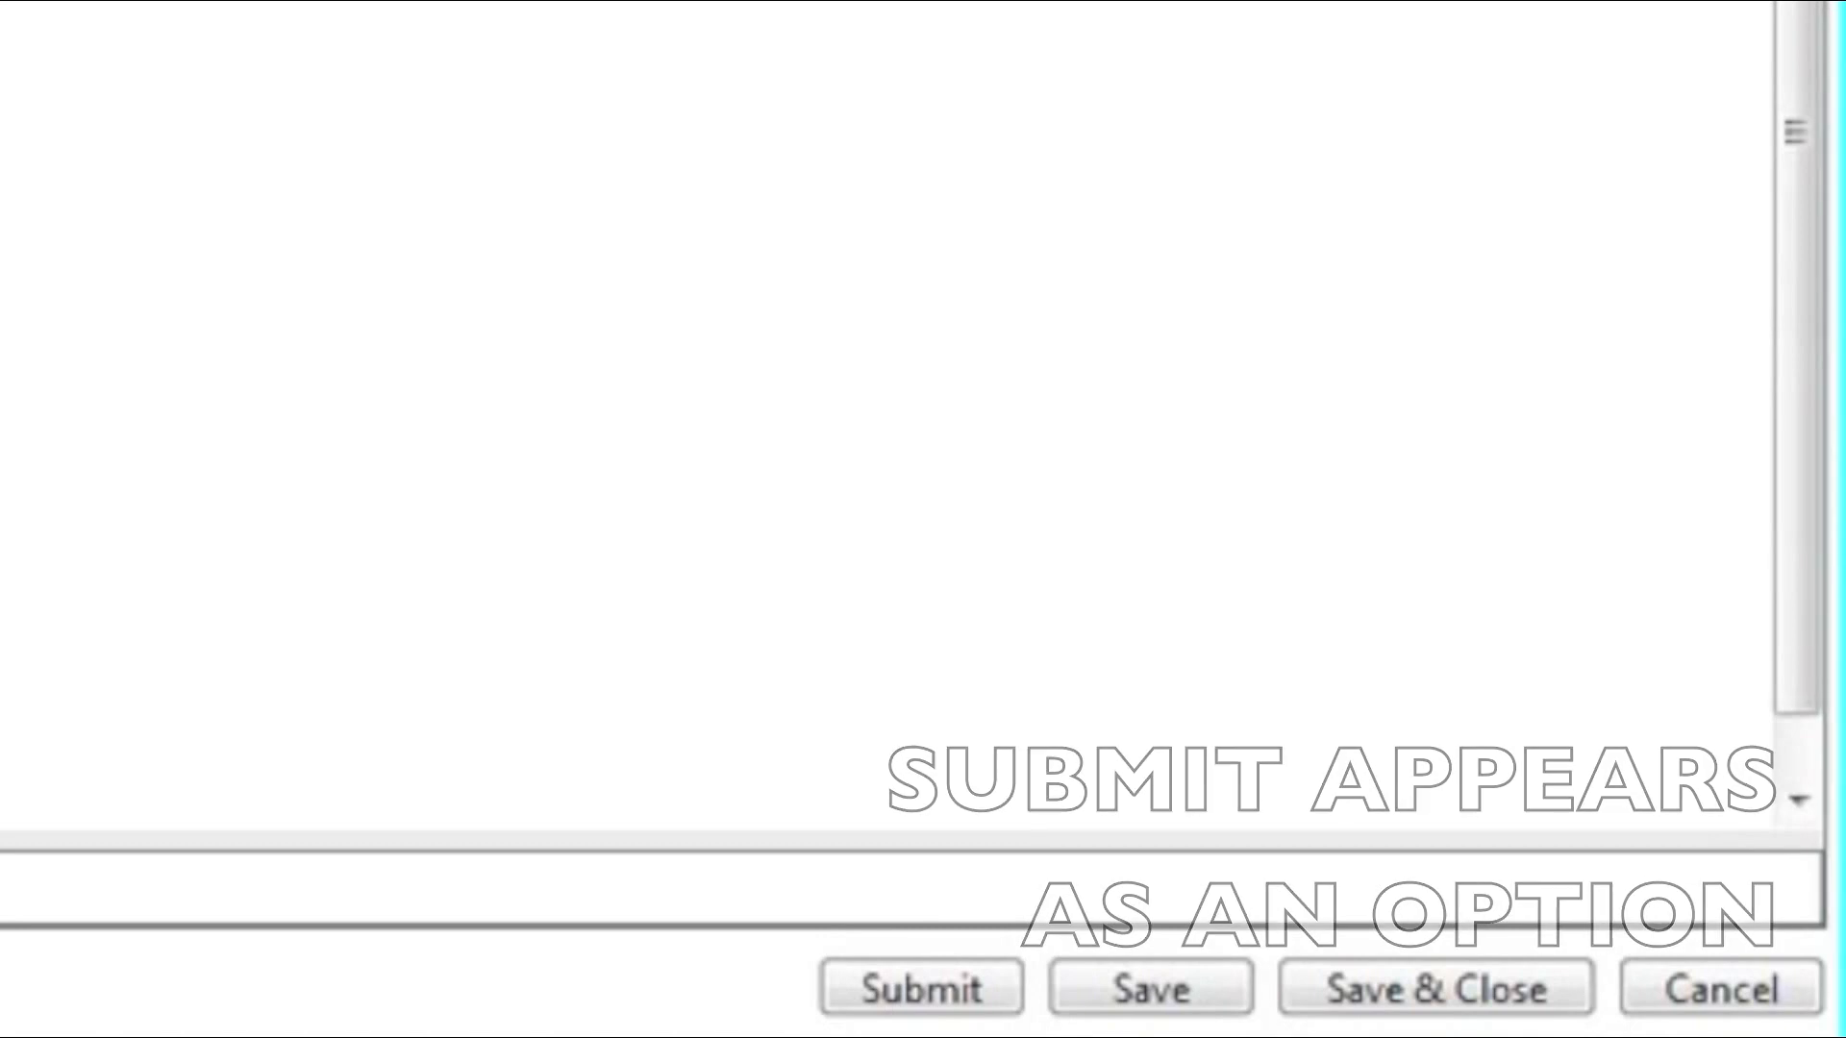
{"action": "type", "text": "Preanaesth"}
{"action": "type", "text": "esi"}
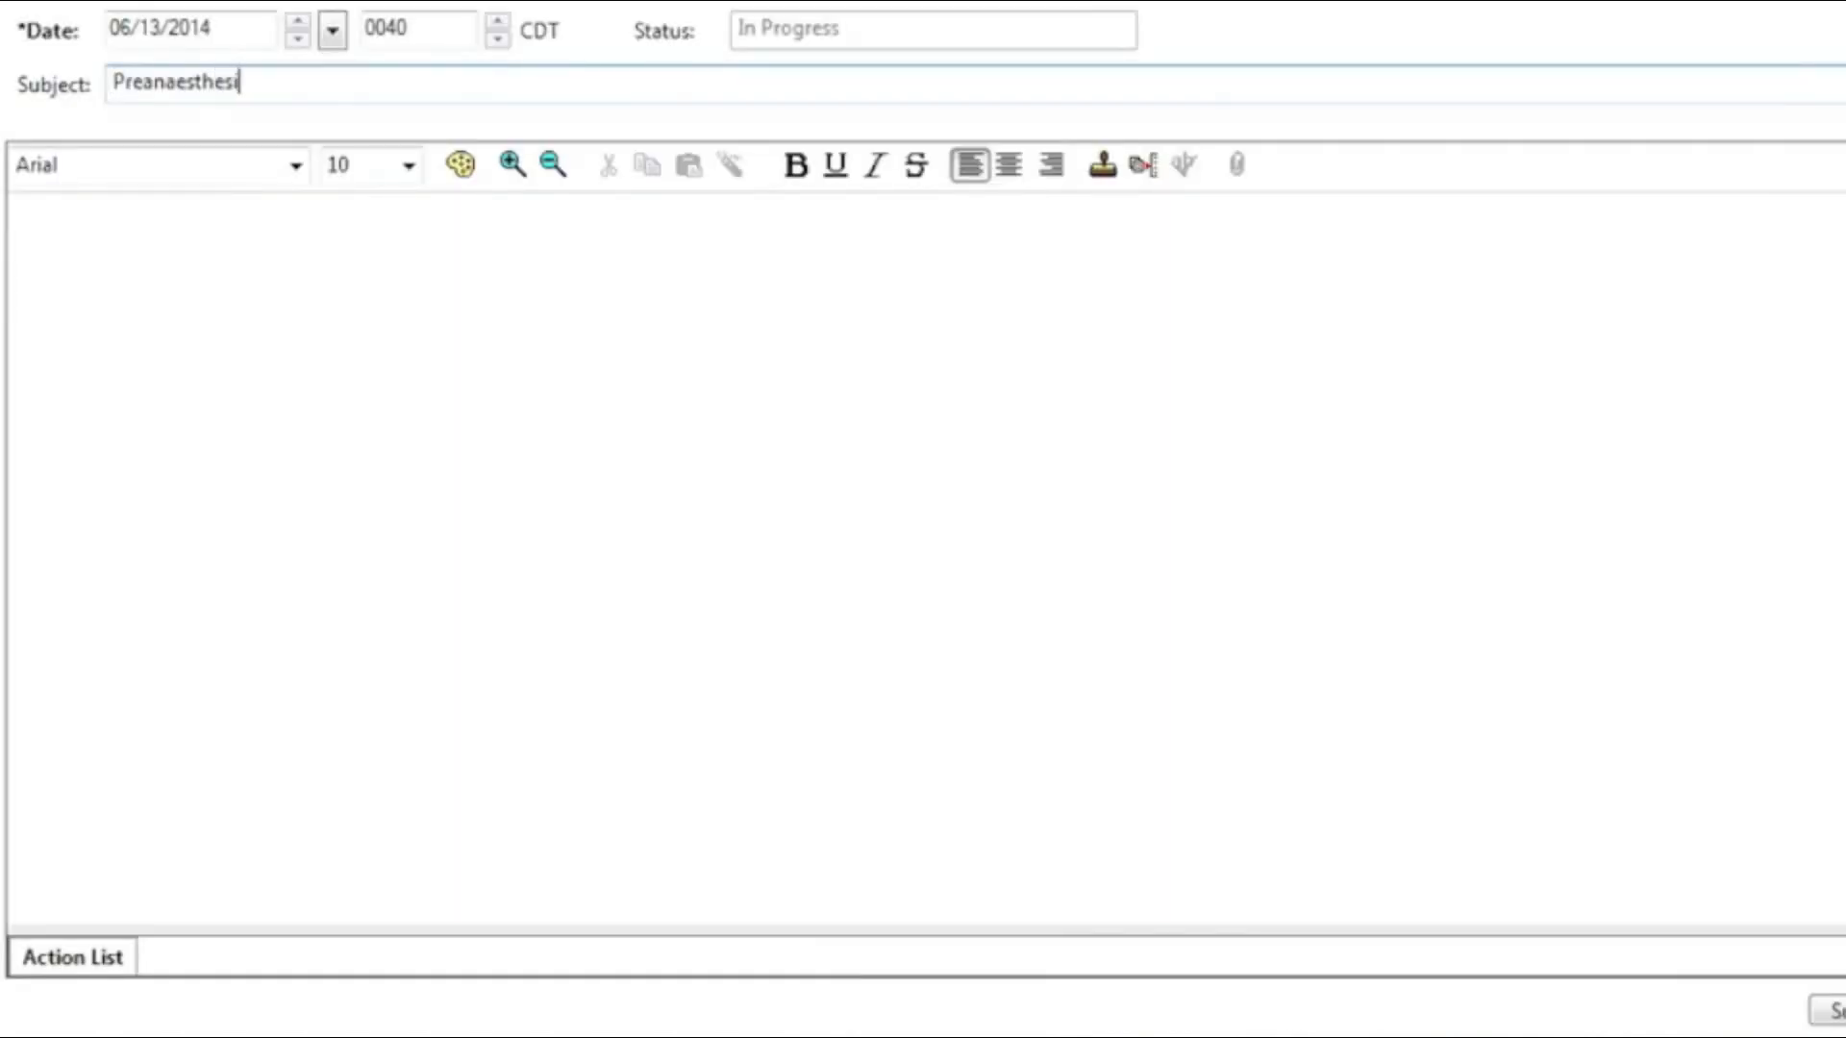
{"action": "type", "text": "a Note"}
{"action": "left_click", "coordinate": [387, 279]}
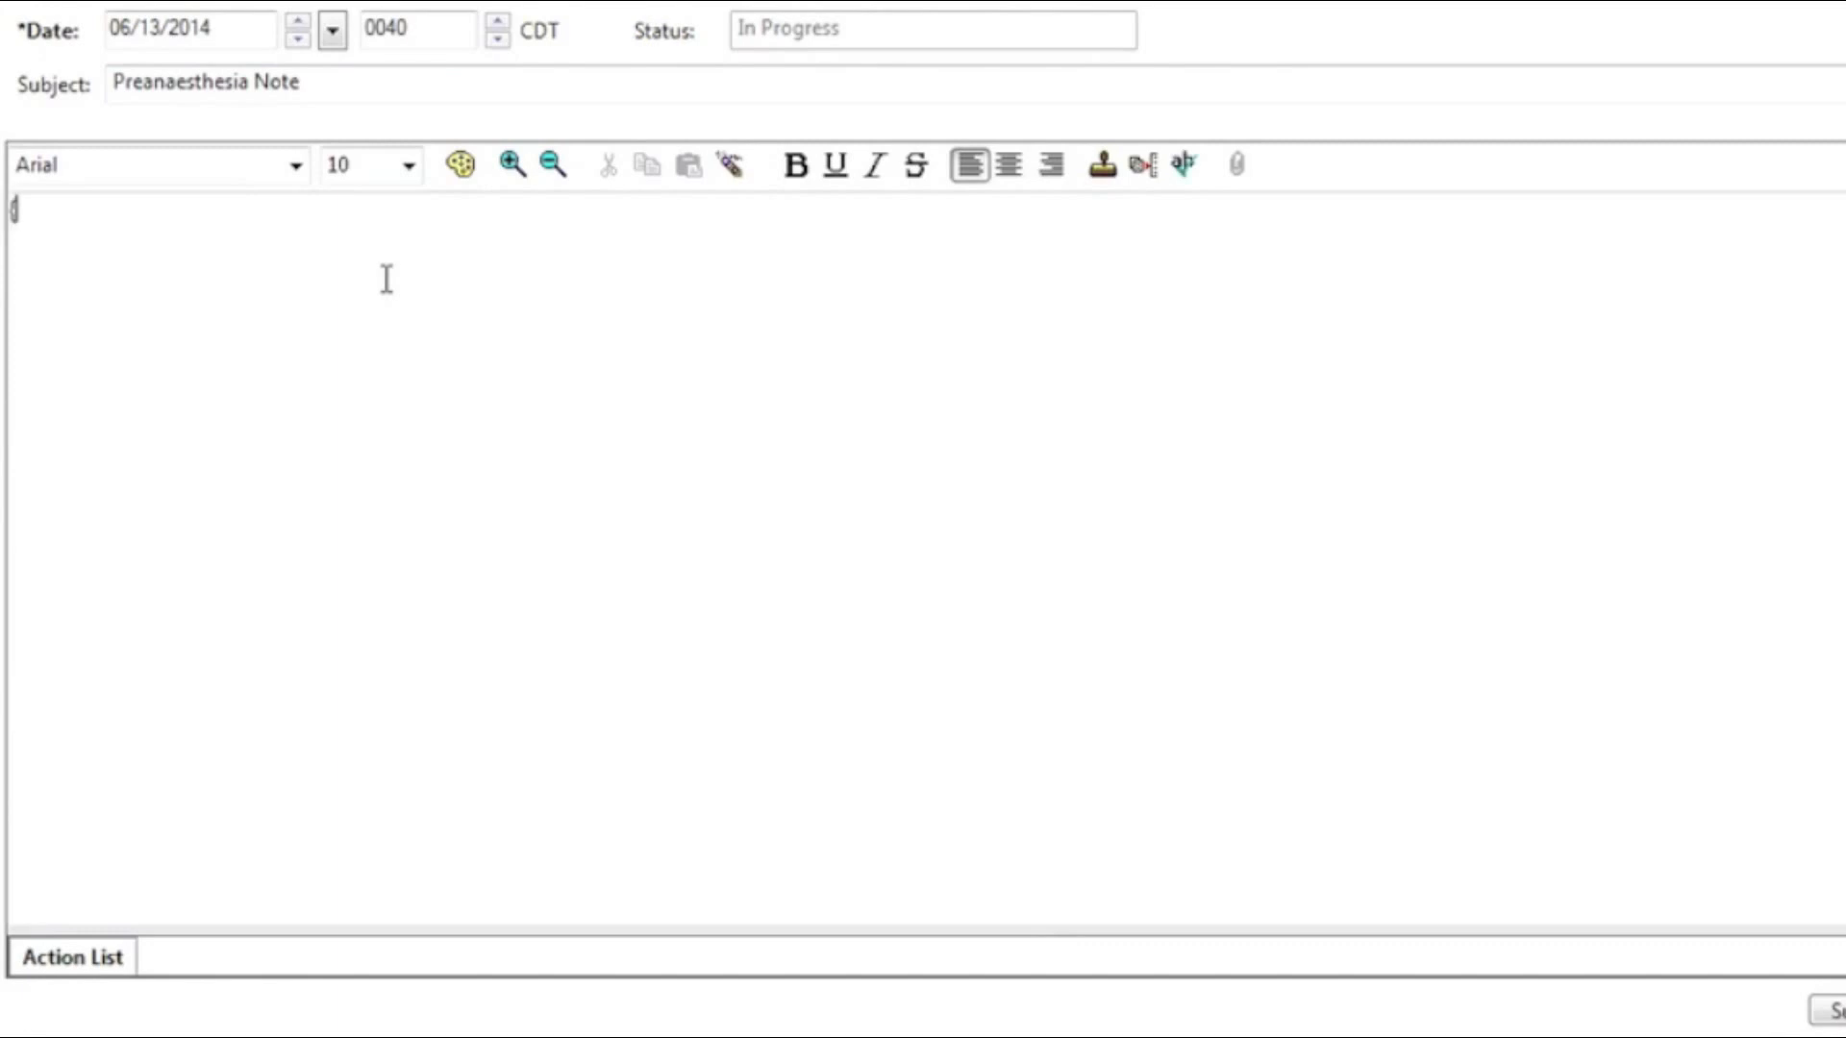
Step: Insert the preanesthesia-assessment template with Cholecystectomy as procedure and the requesting surgeon's name
{"action": "type", "text": "{p"}
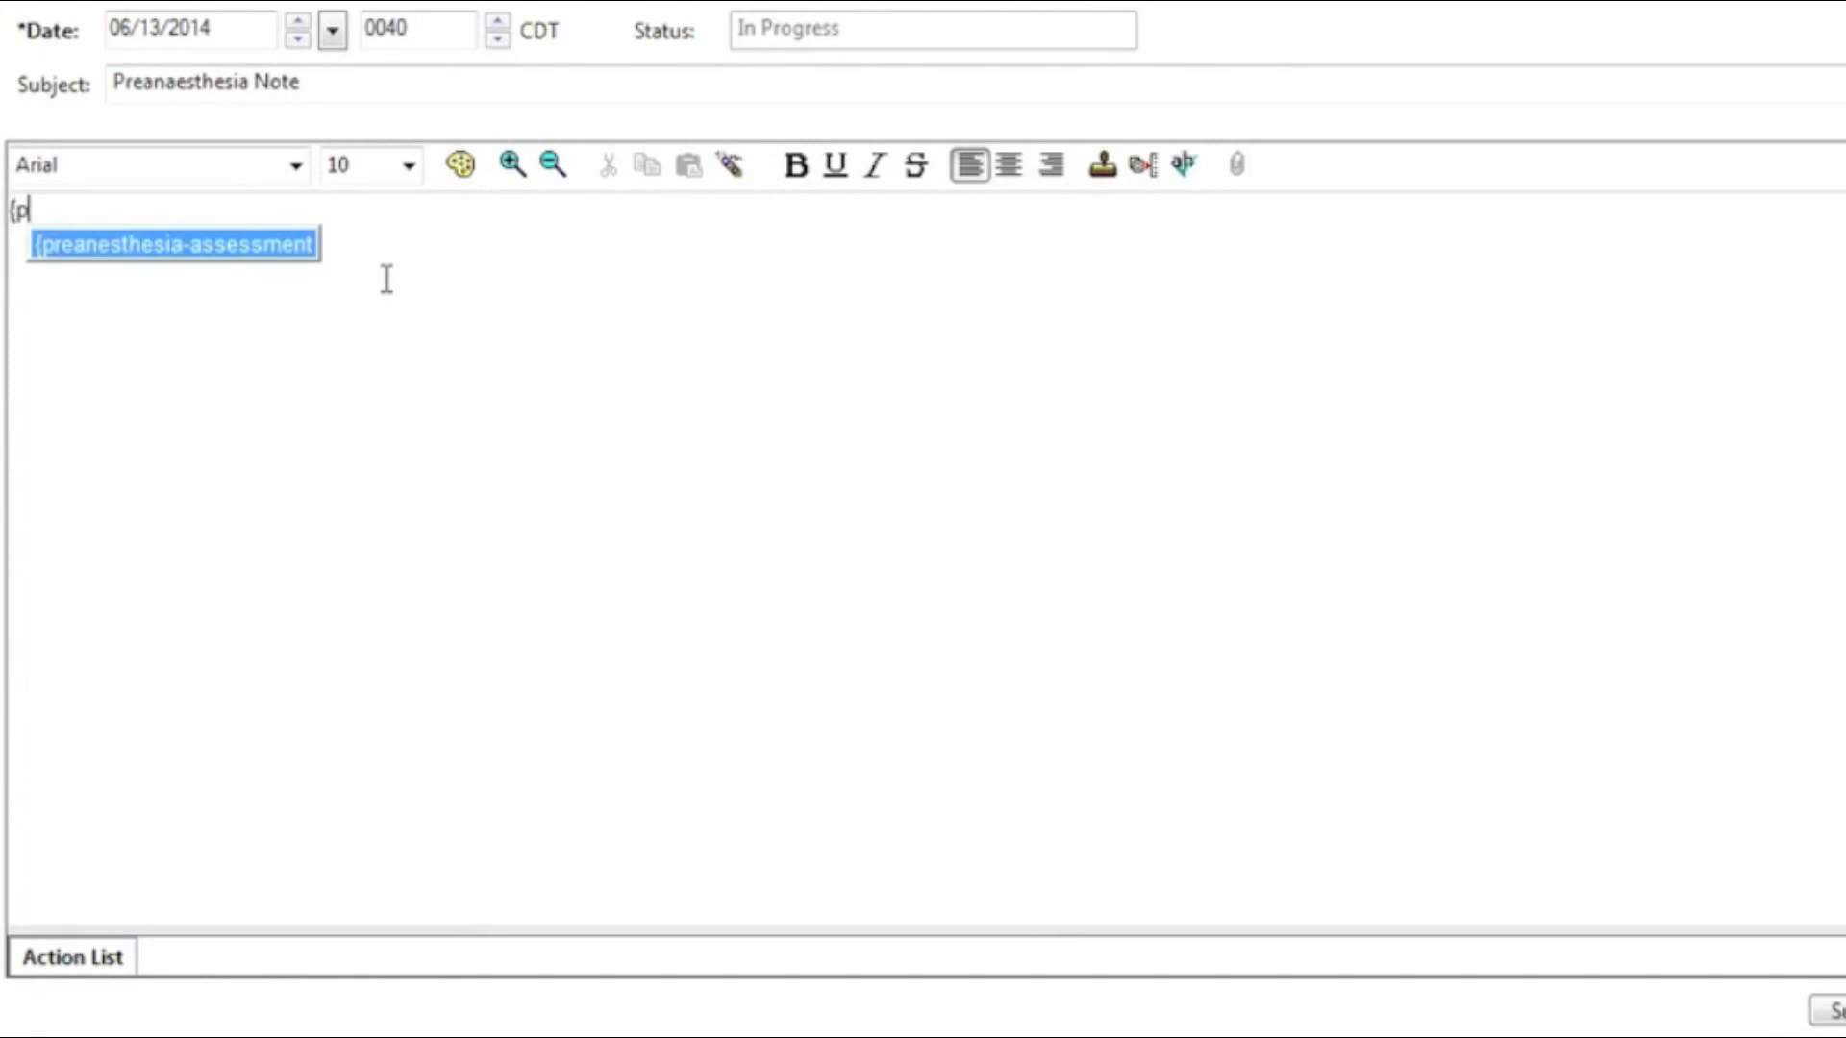
{"action": "key", "text": "Return"}
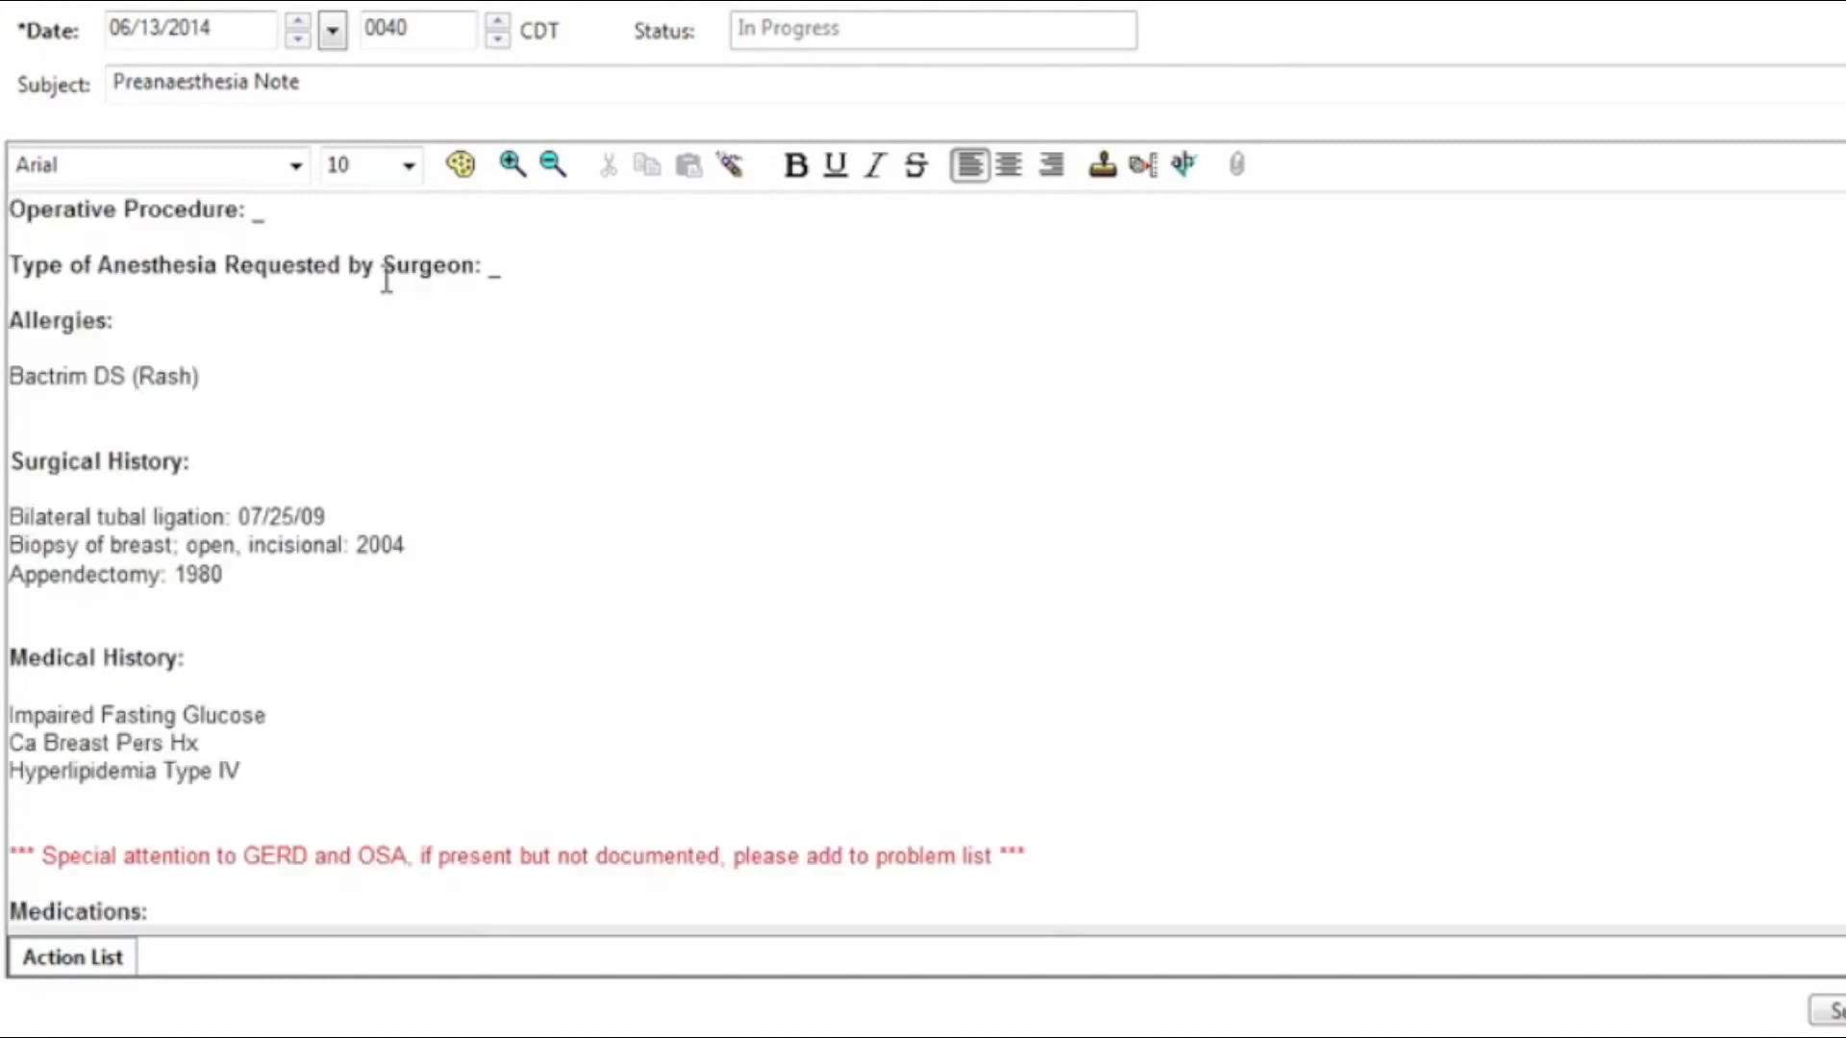
{"action": "left_click", "coordinate": [184, 208]}
{"action": "key", "text": "F3"}
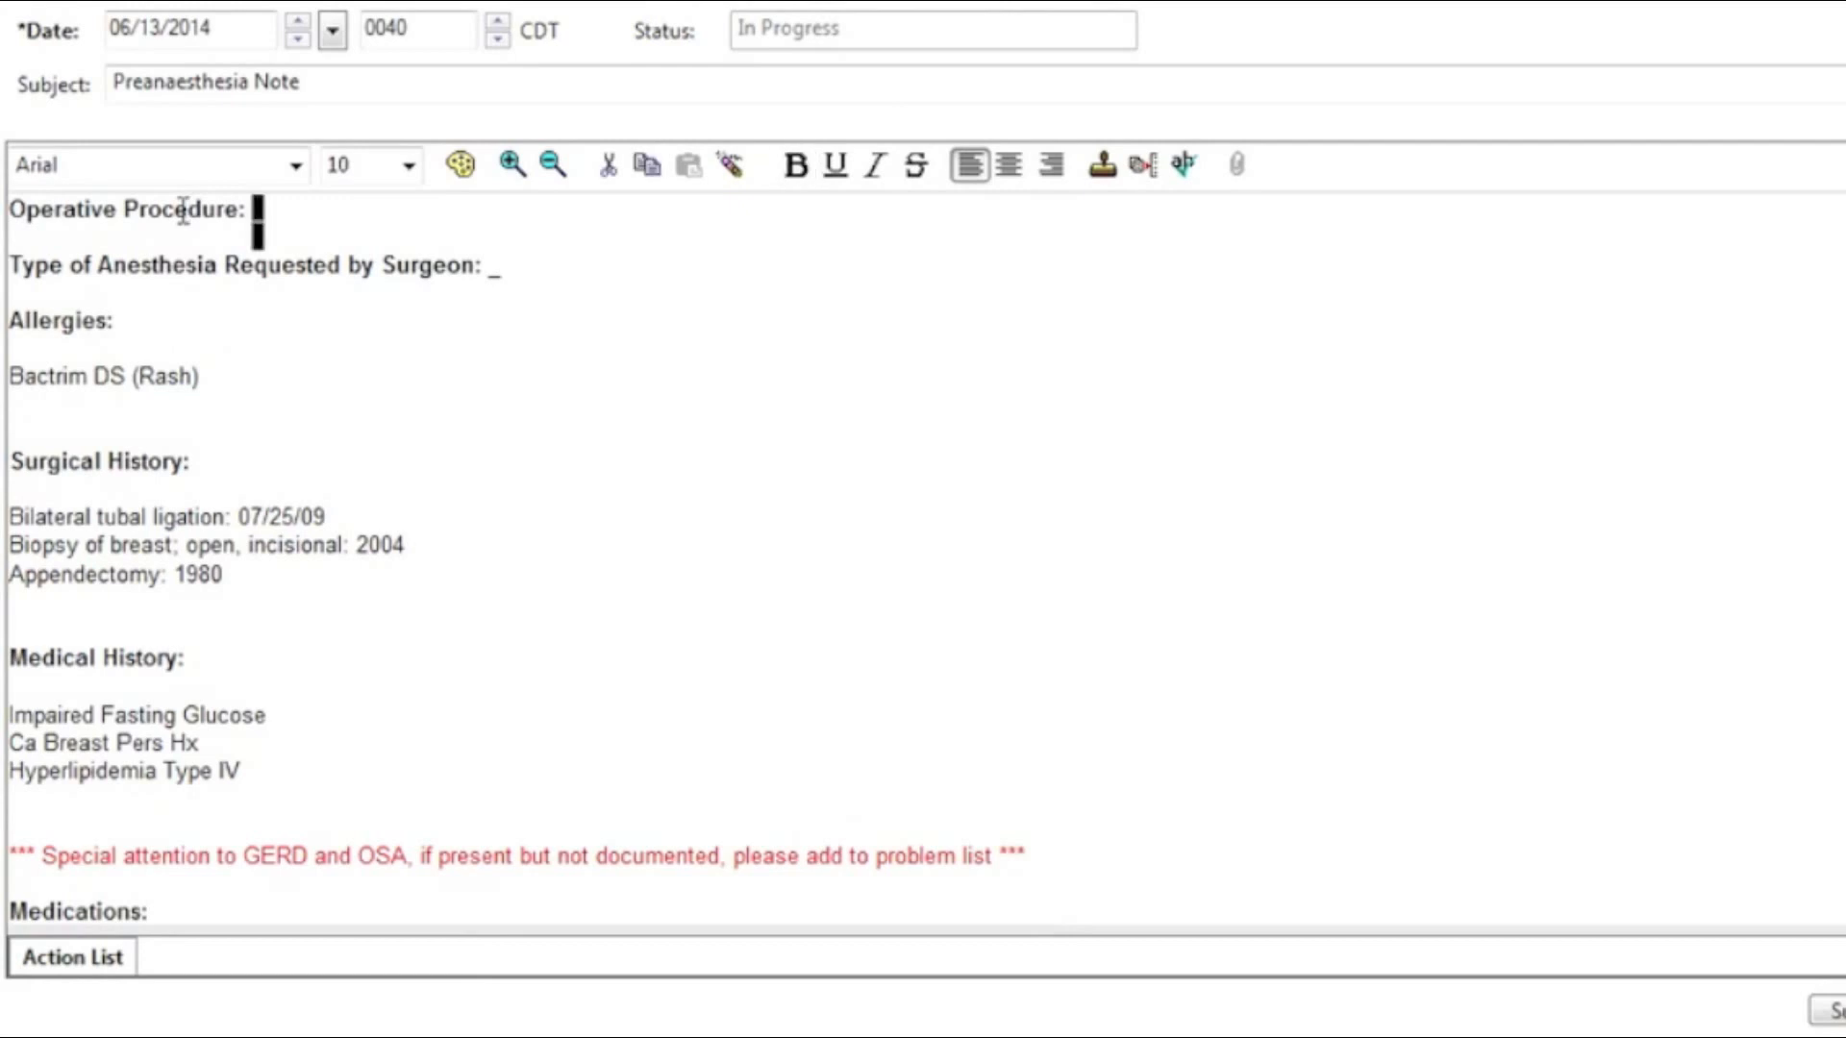
{"action": "type", "text": "Cholecy"}
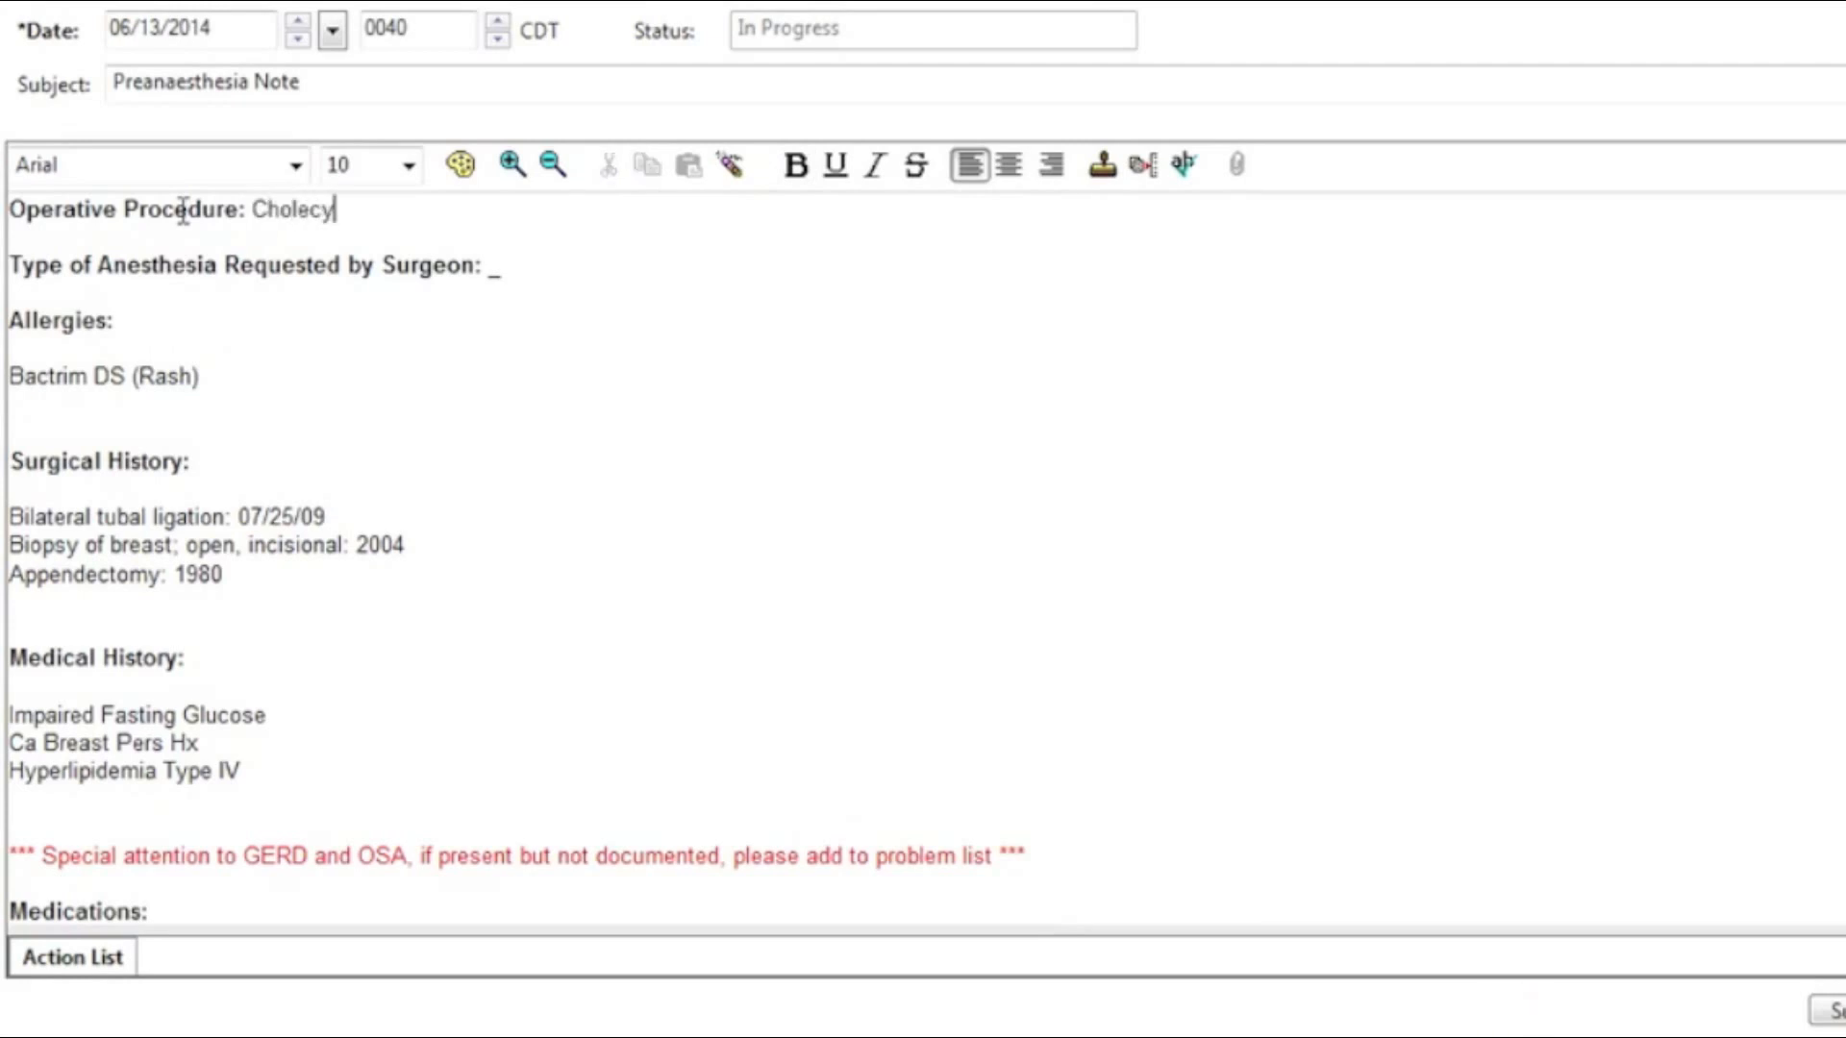
{"action": "type", "text": "stectomy"}
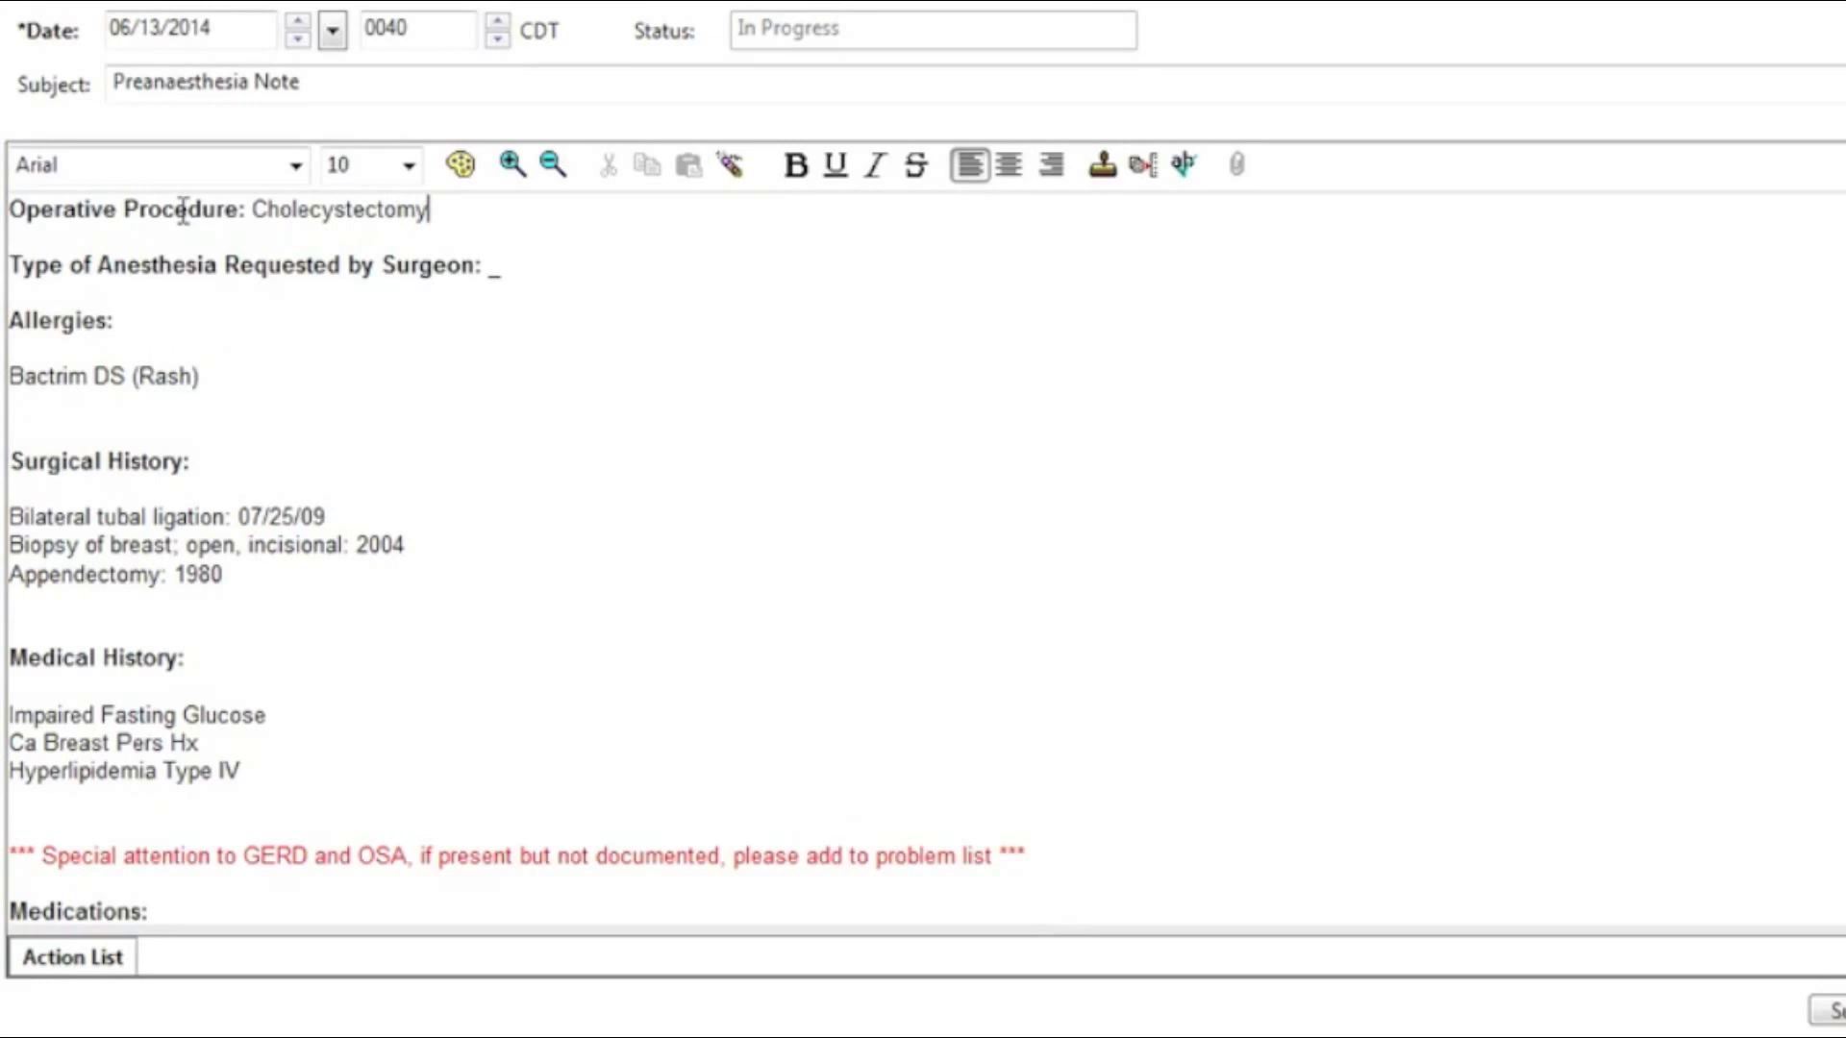
{"action": "key", "text": "F3"}
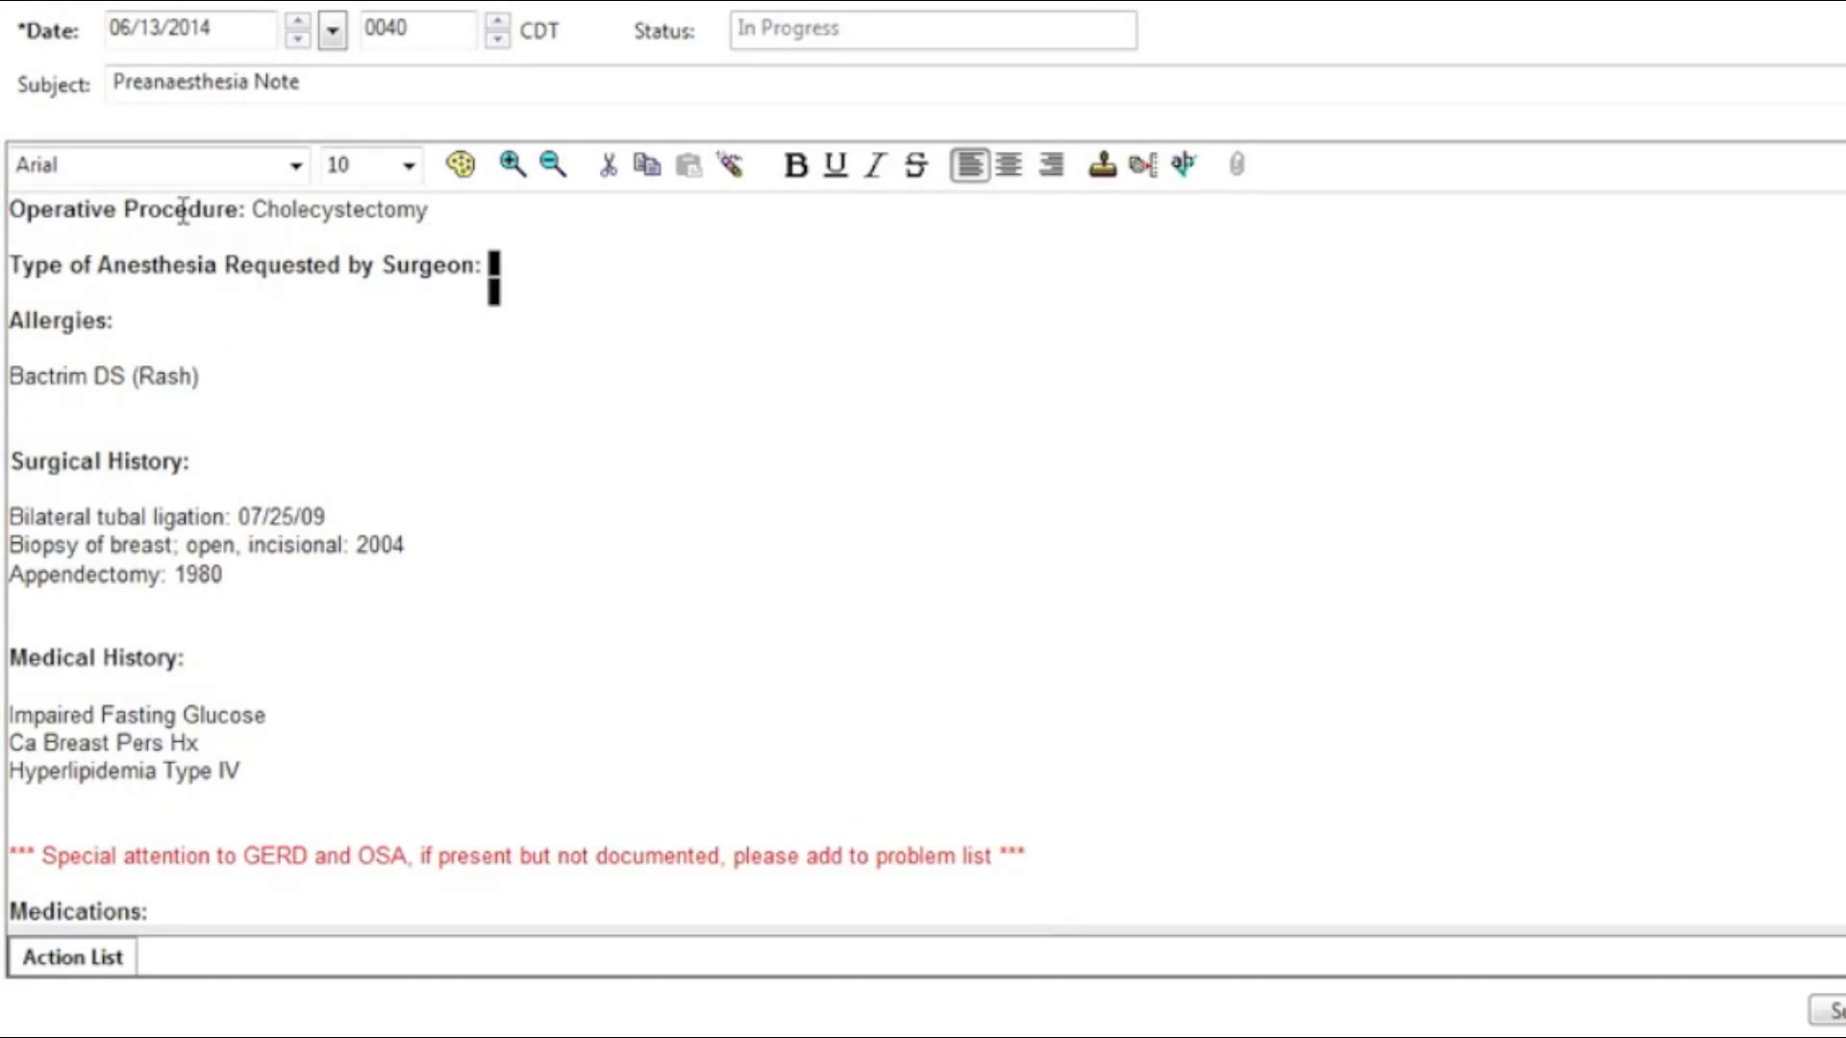
{"action": "type", "text": "Dr. Hill"}
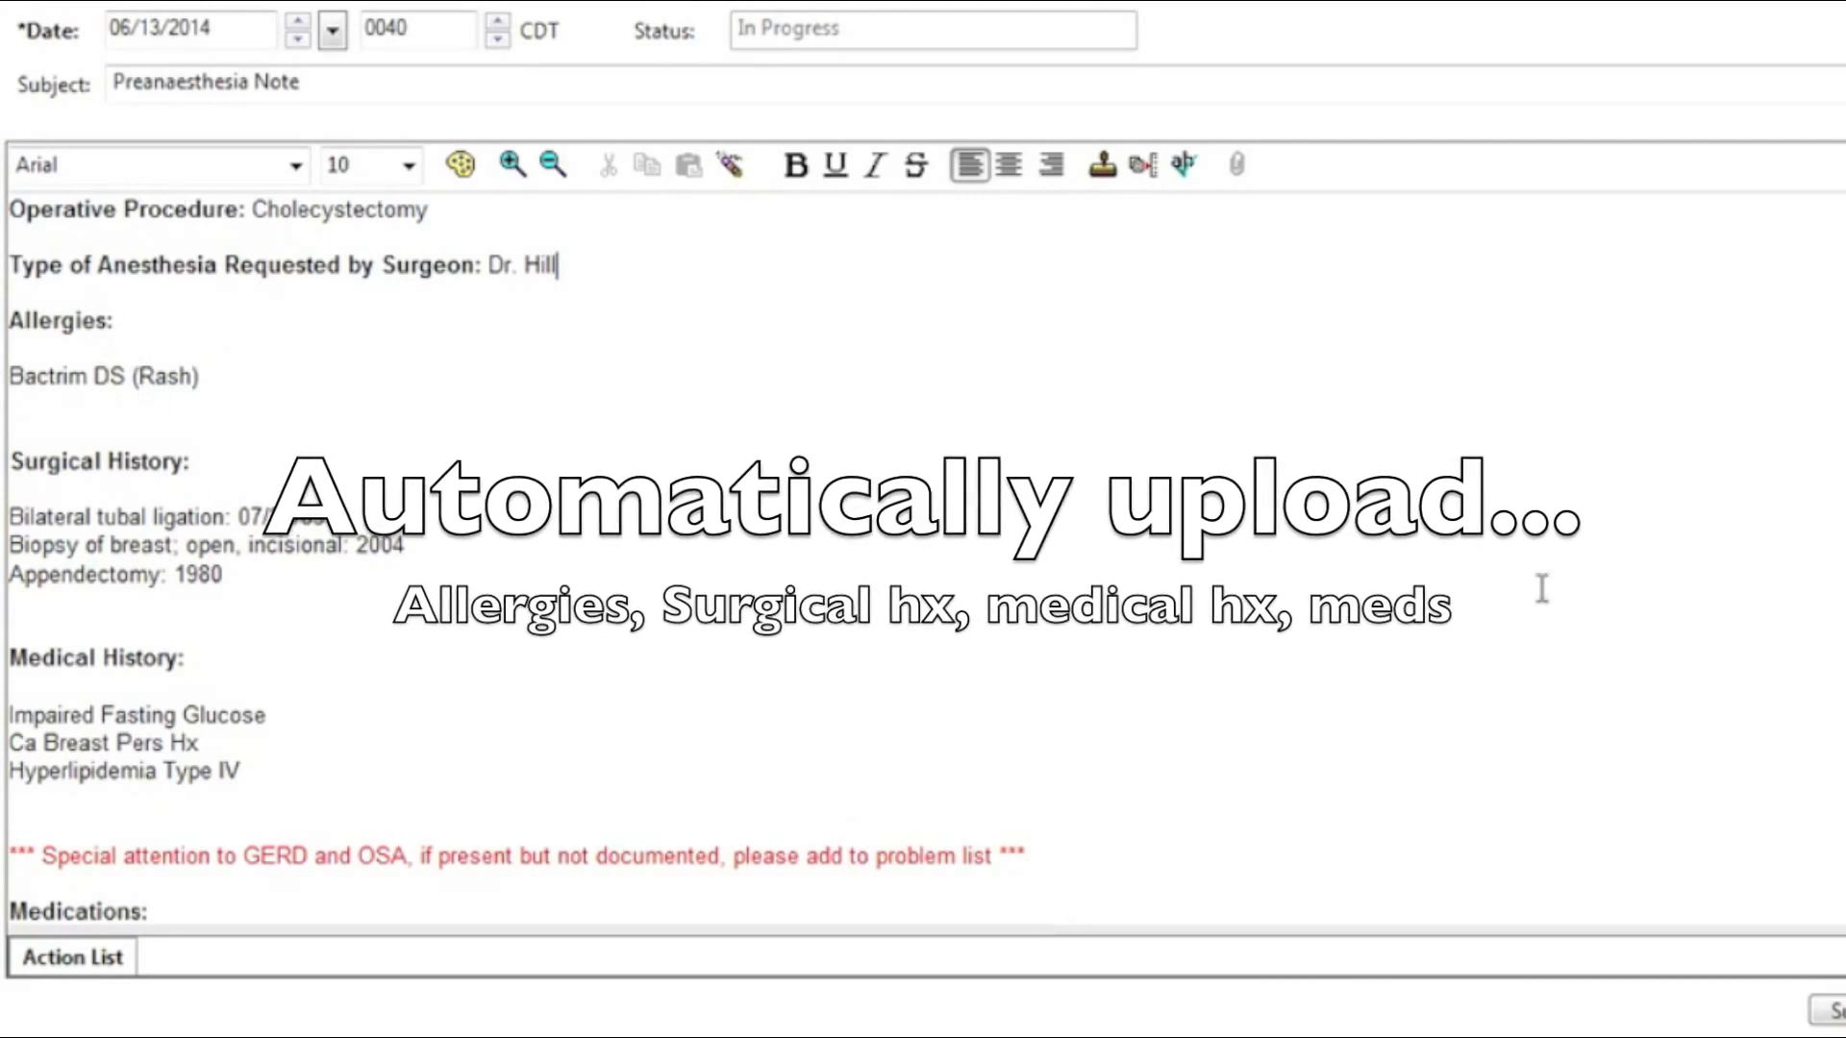
Step: Delete the red GERD/OSA reminder and blank lines, and remove '.not' so the patient can exercise
{"action": "triple_click", "coordinate": [960, 848]}
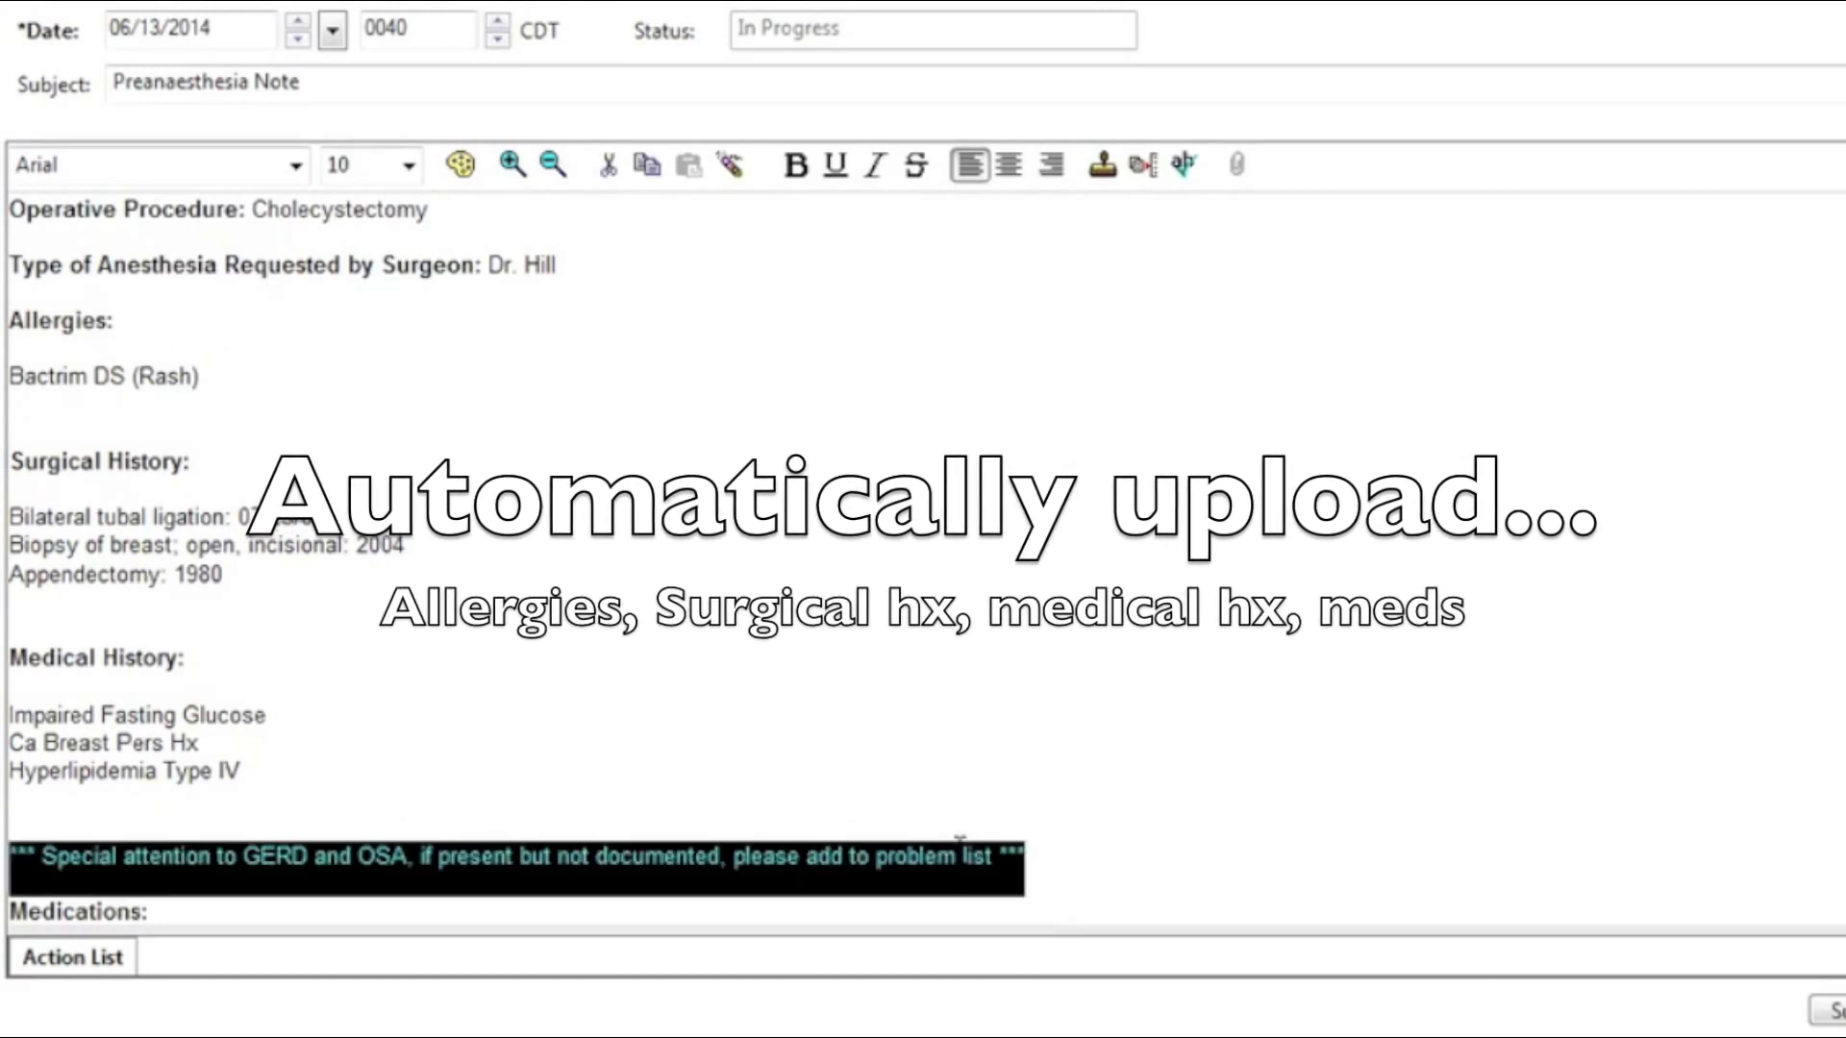
{"action": "key", "text": "Delete"}
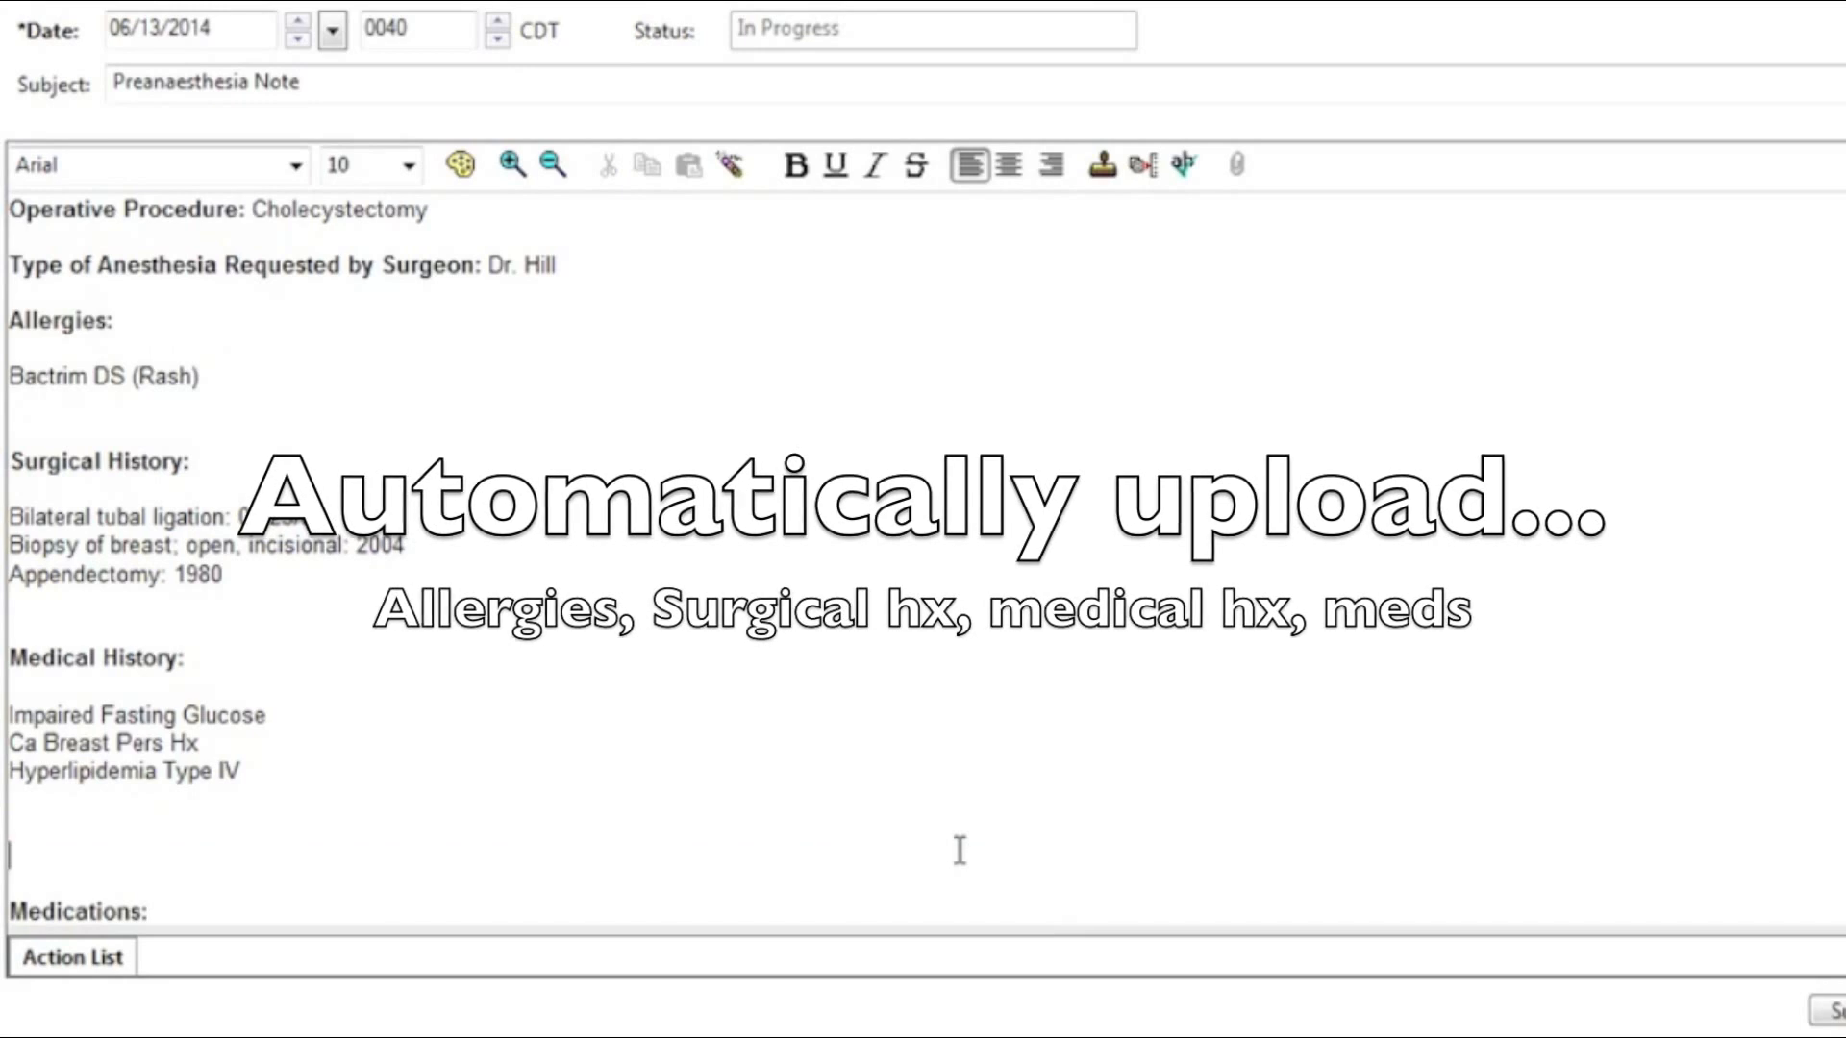
{"action": "key", "text": "BackSpace"}
{"action": "key", "text": "BackSpace"}
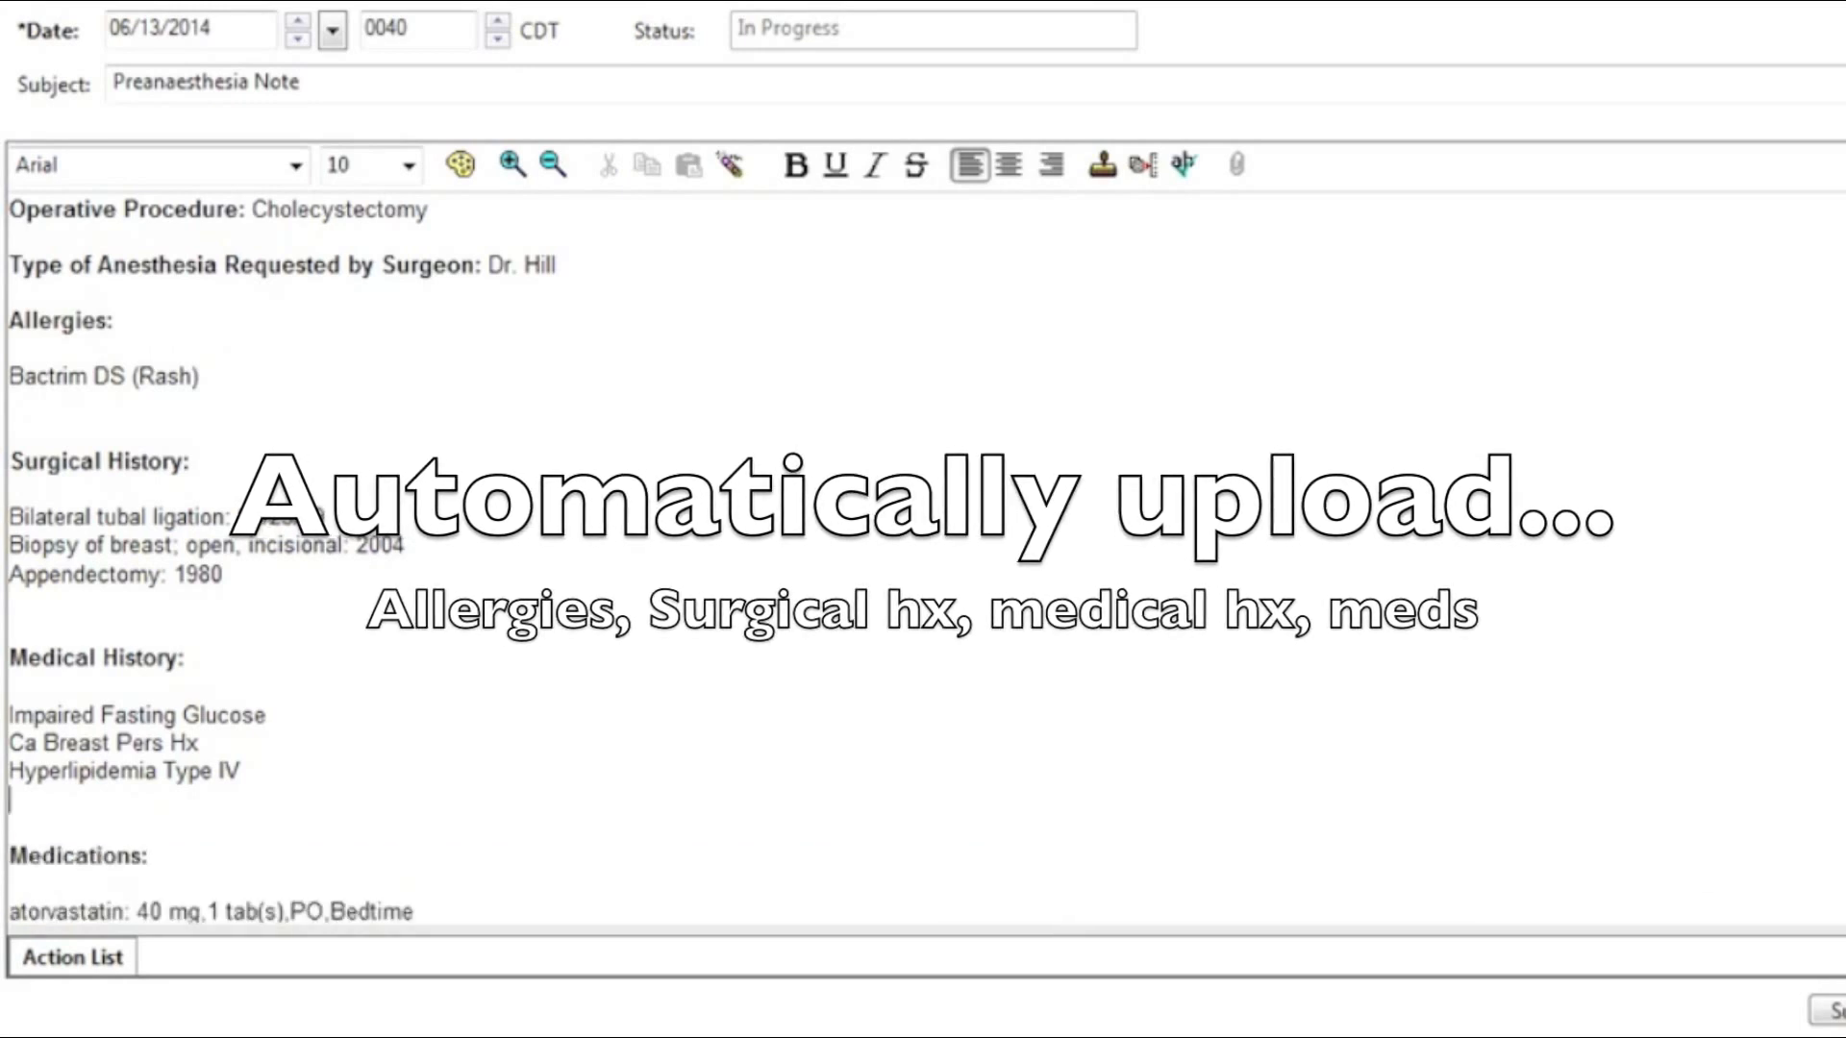
{"action": "scroll", "coordinate": [924, 557], "scroll_direction": "down", "scroll_amount": 3}
{"action": "scroll", "coordinate": [923, 558], "scroll_direction": "down", "scroll_amount": 2}
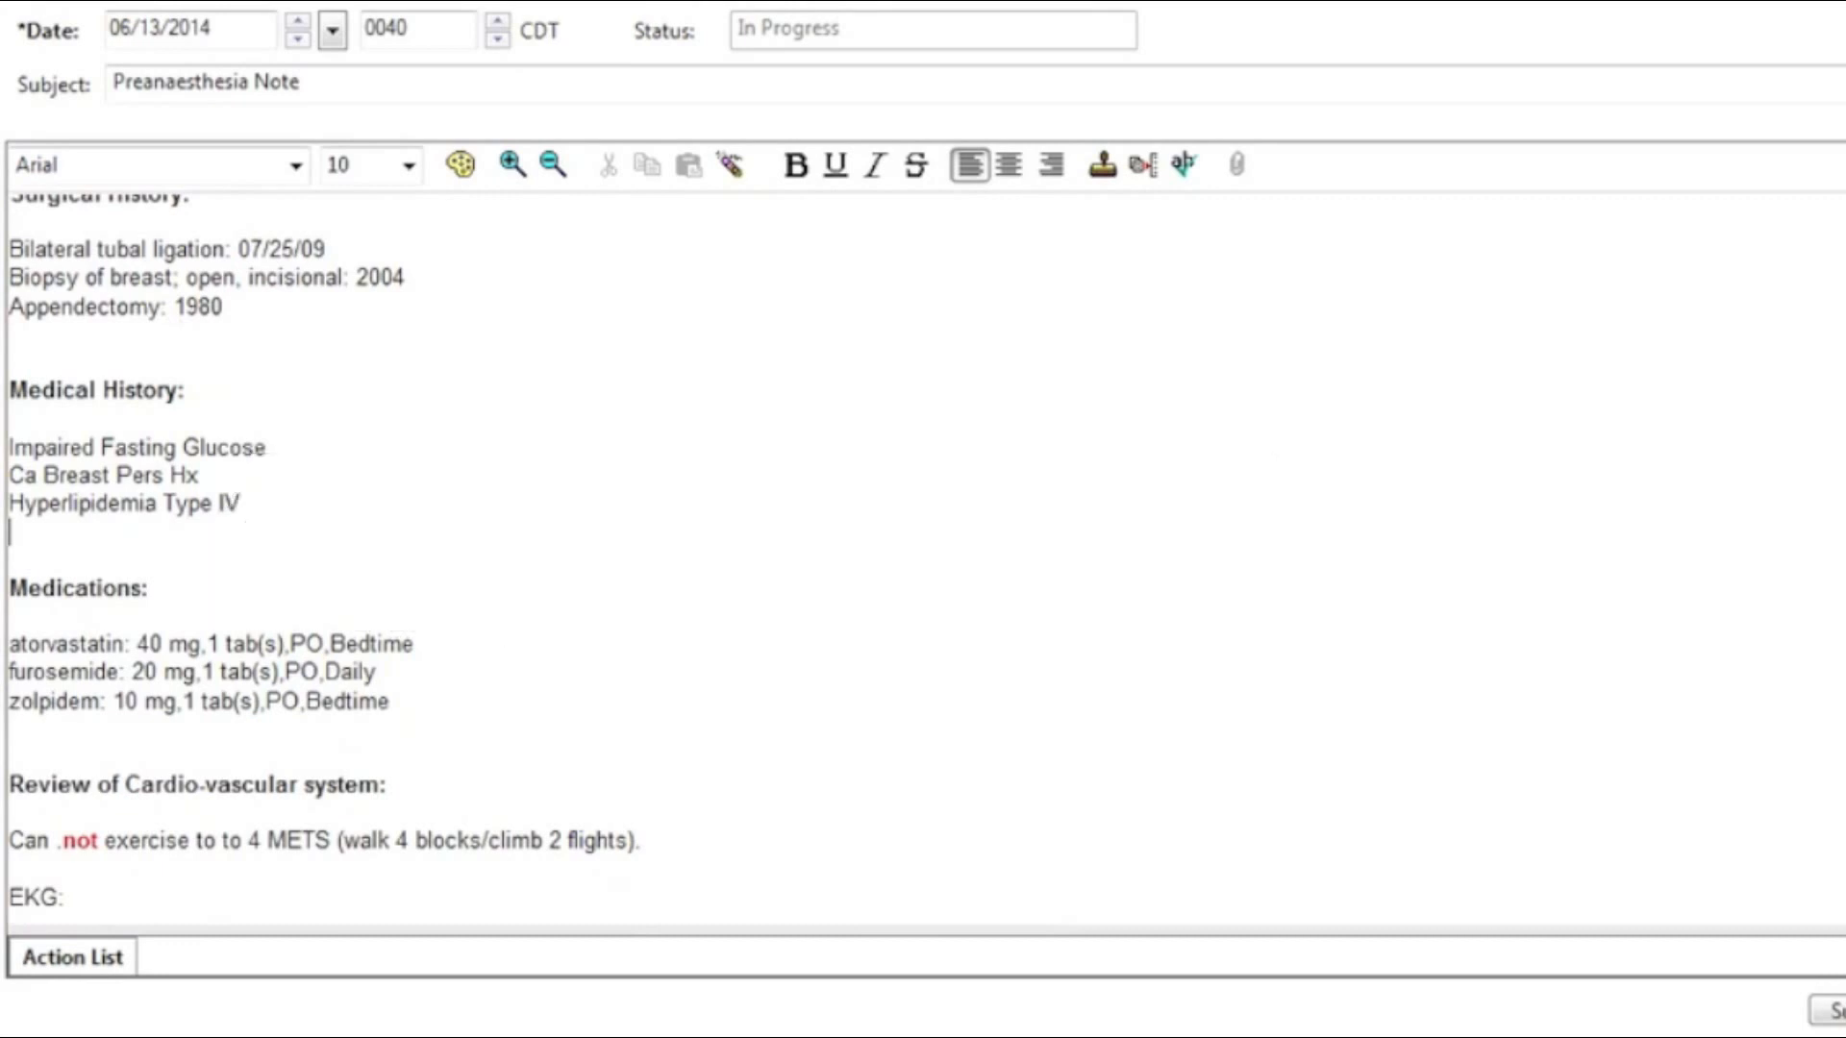
{"action": "scroll", "coordinate": [923, 558], "scroll_direction": "down", "scroll_amount": 10}
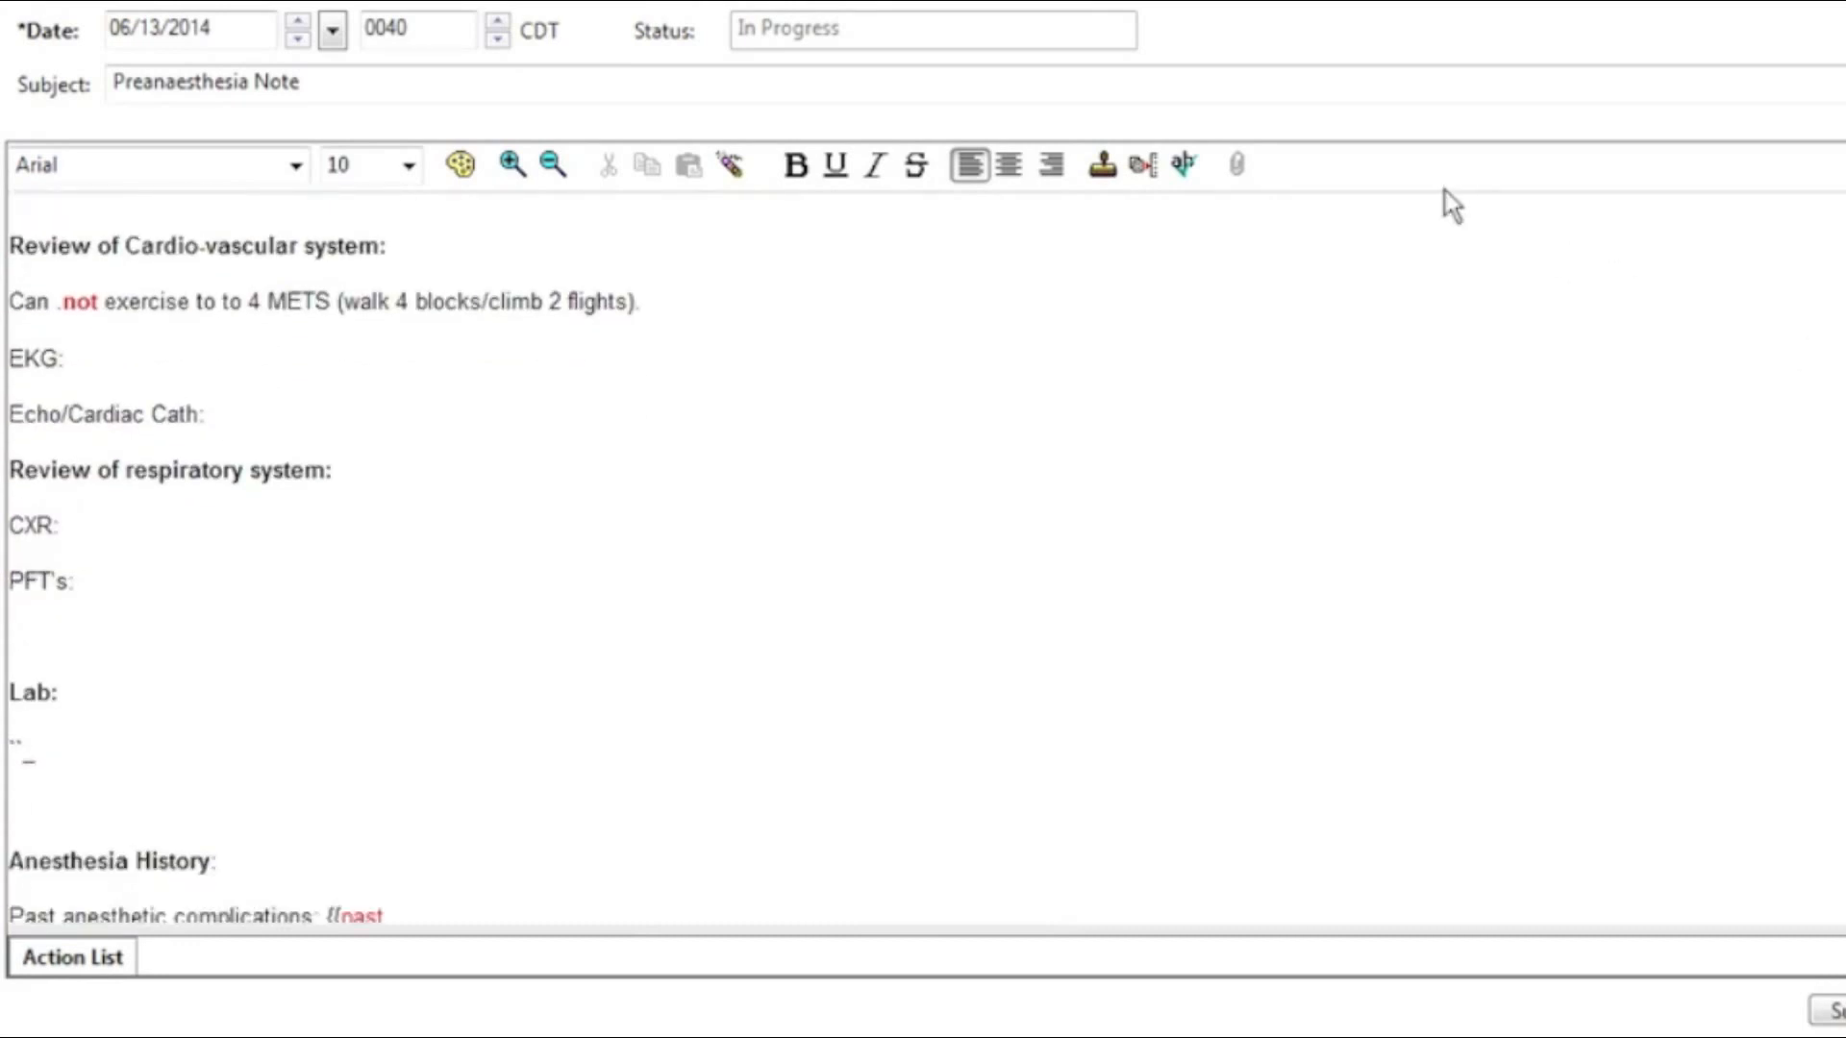
{"action": "double_click", "coordinate": [86, 303]}
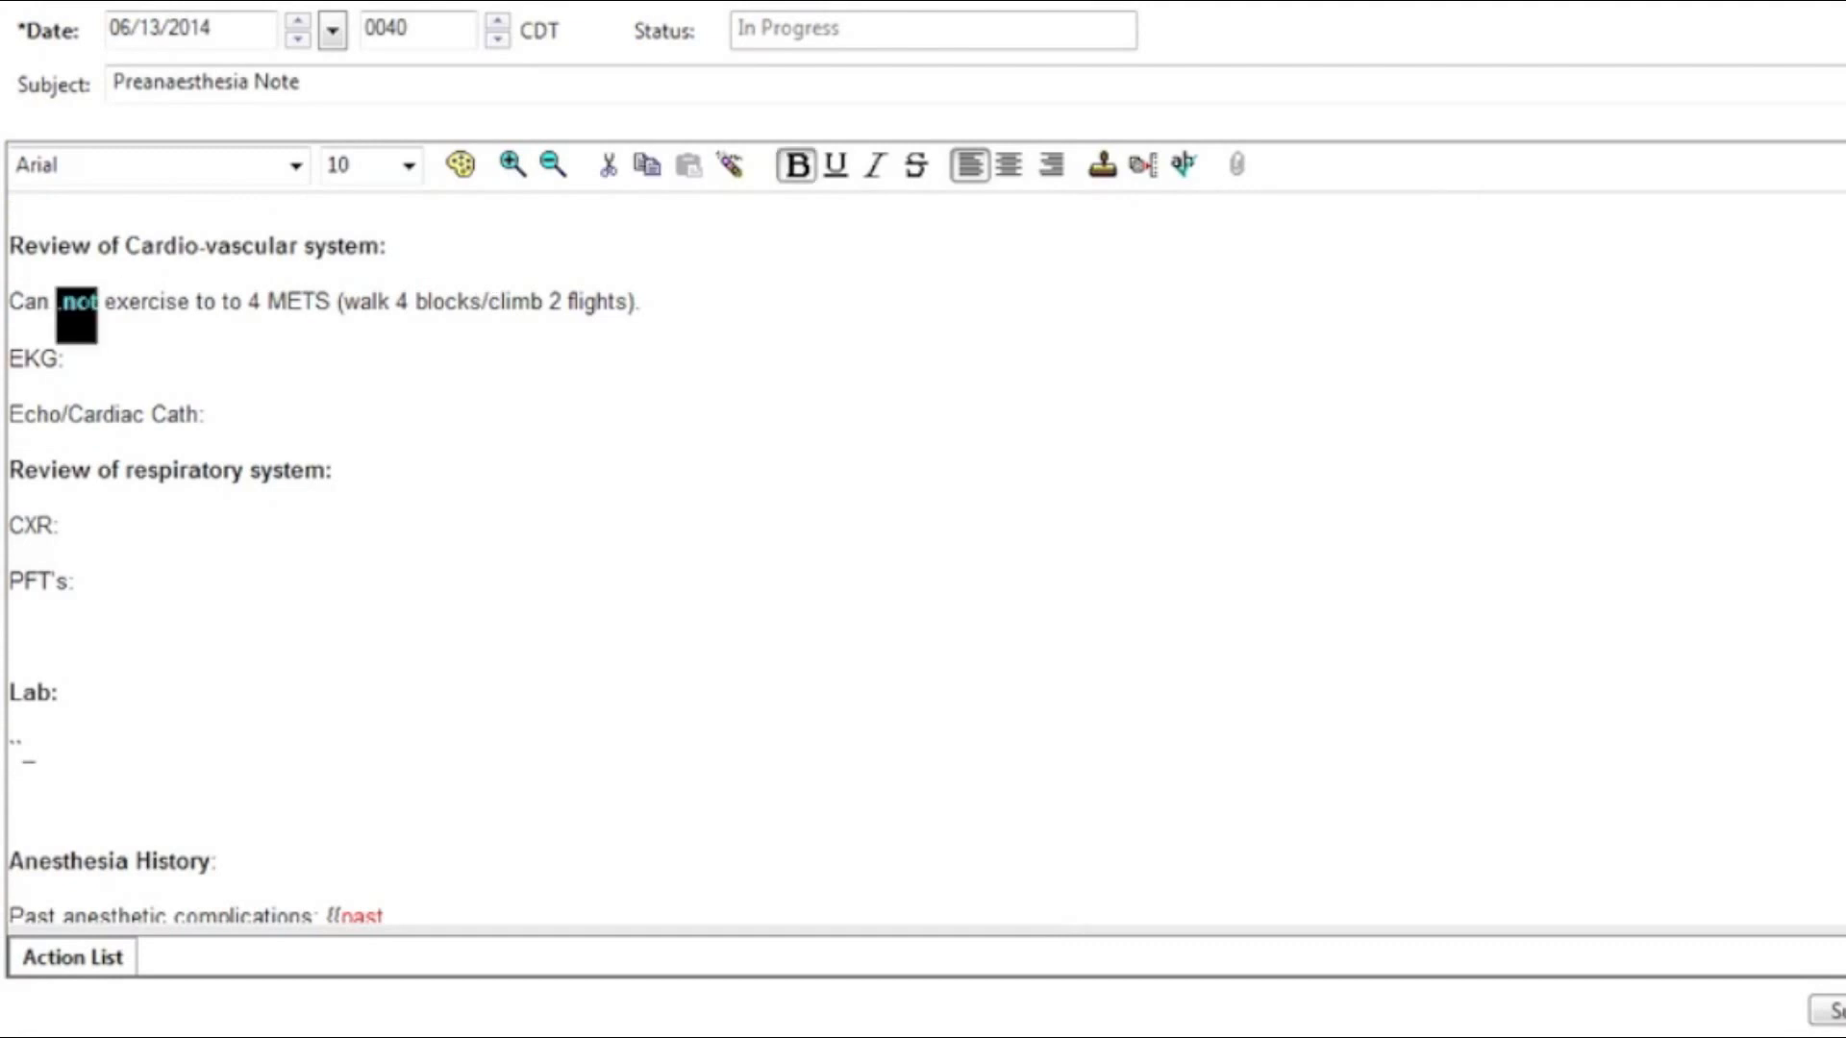
{"action": "key", "text": "Delete"}
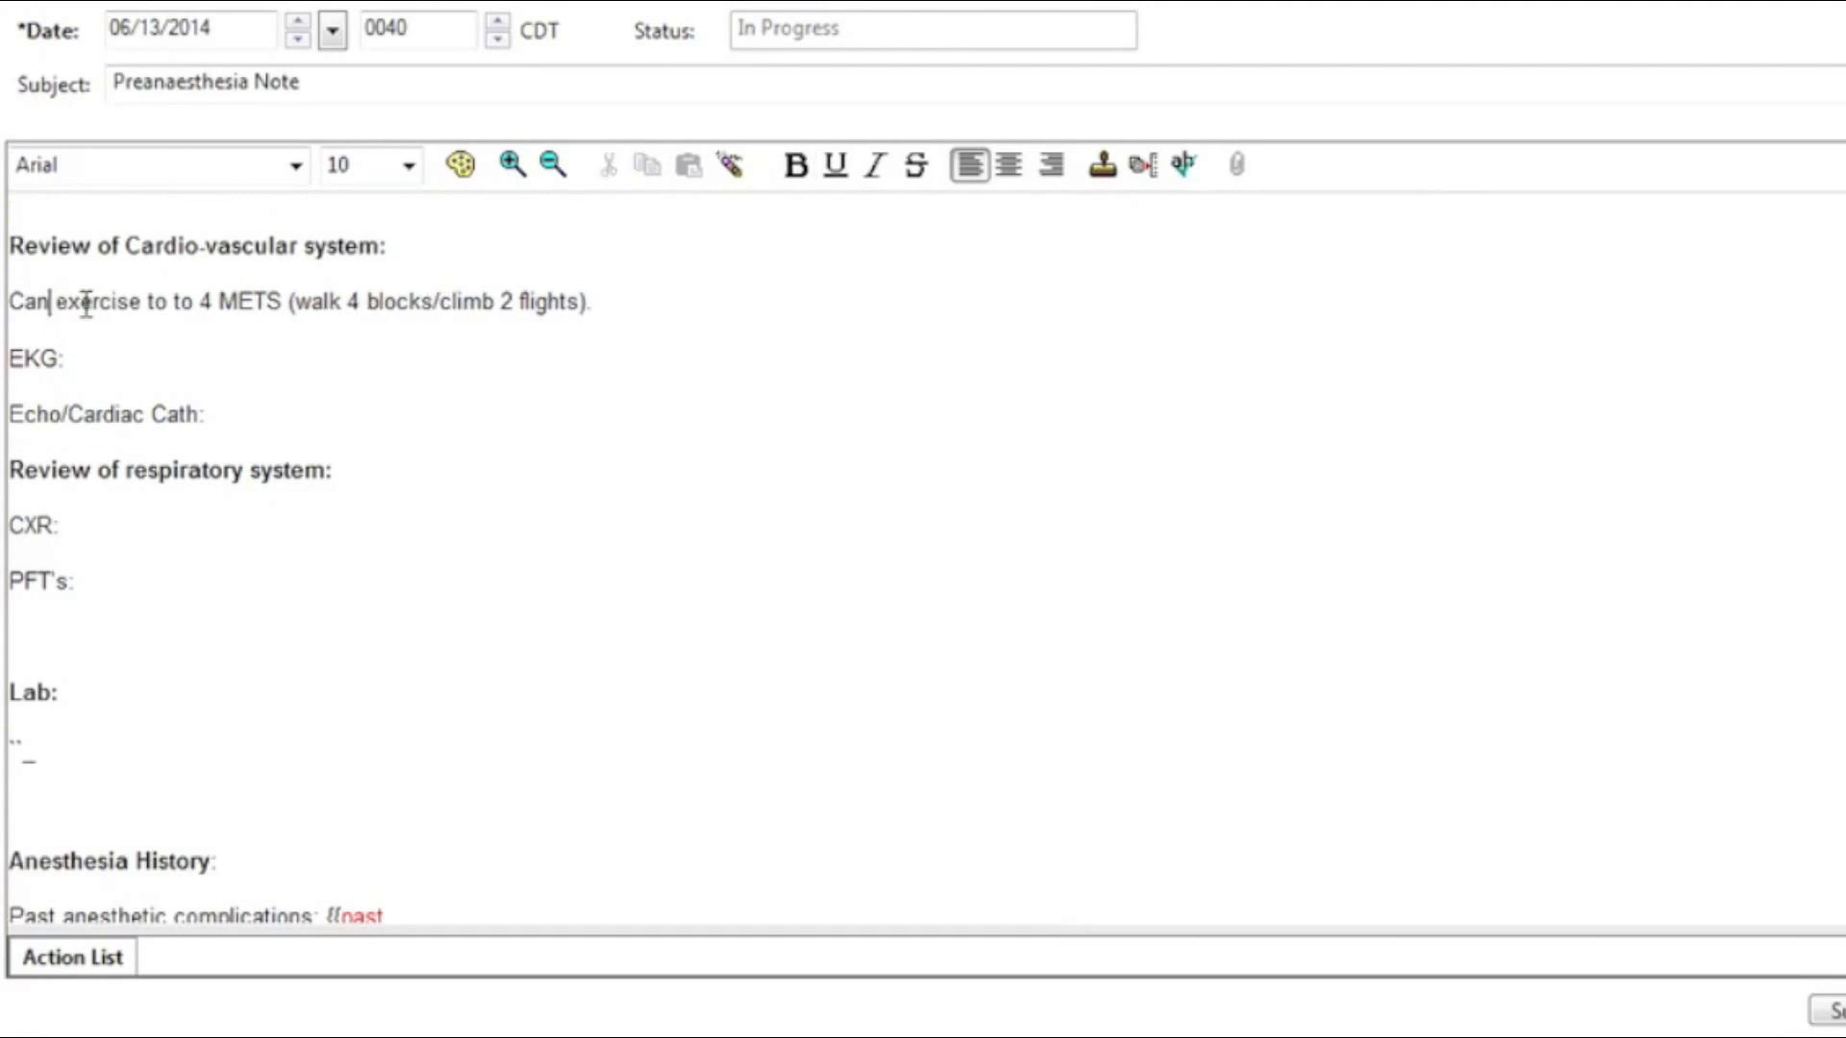
Step: Record EKG 'Normal Sinus Rhythm. No abnormalities.', Echo and CXR N/A, PFT's 'Normal - done in 2013, fall.'
{"action": "left_click", "coordinate": [87, 366]}
{"action": "type", "text": "Normal Sinus R"}
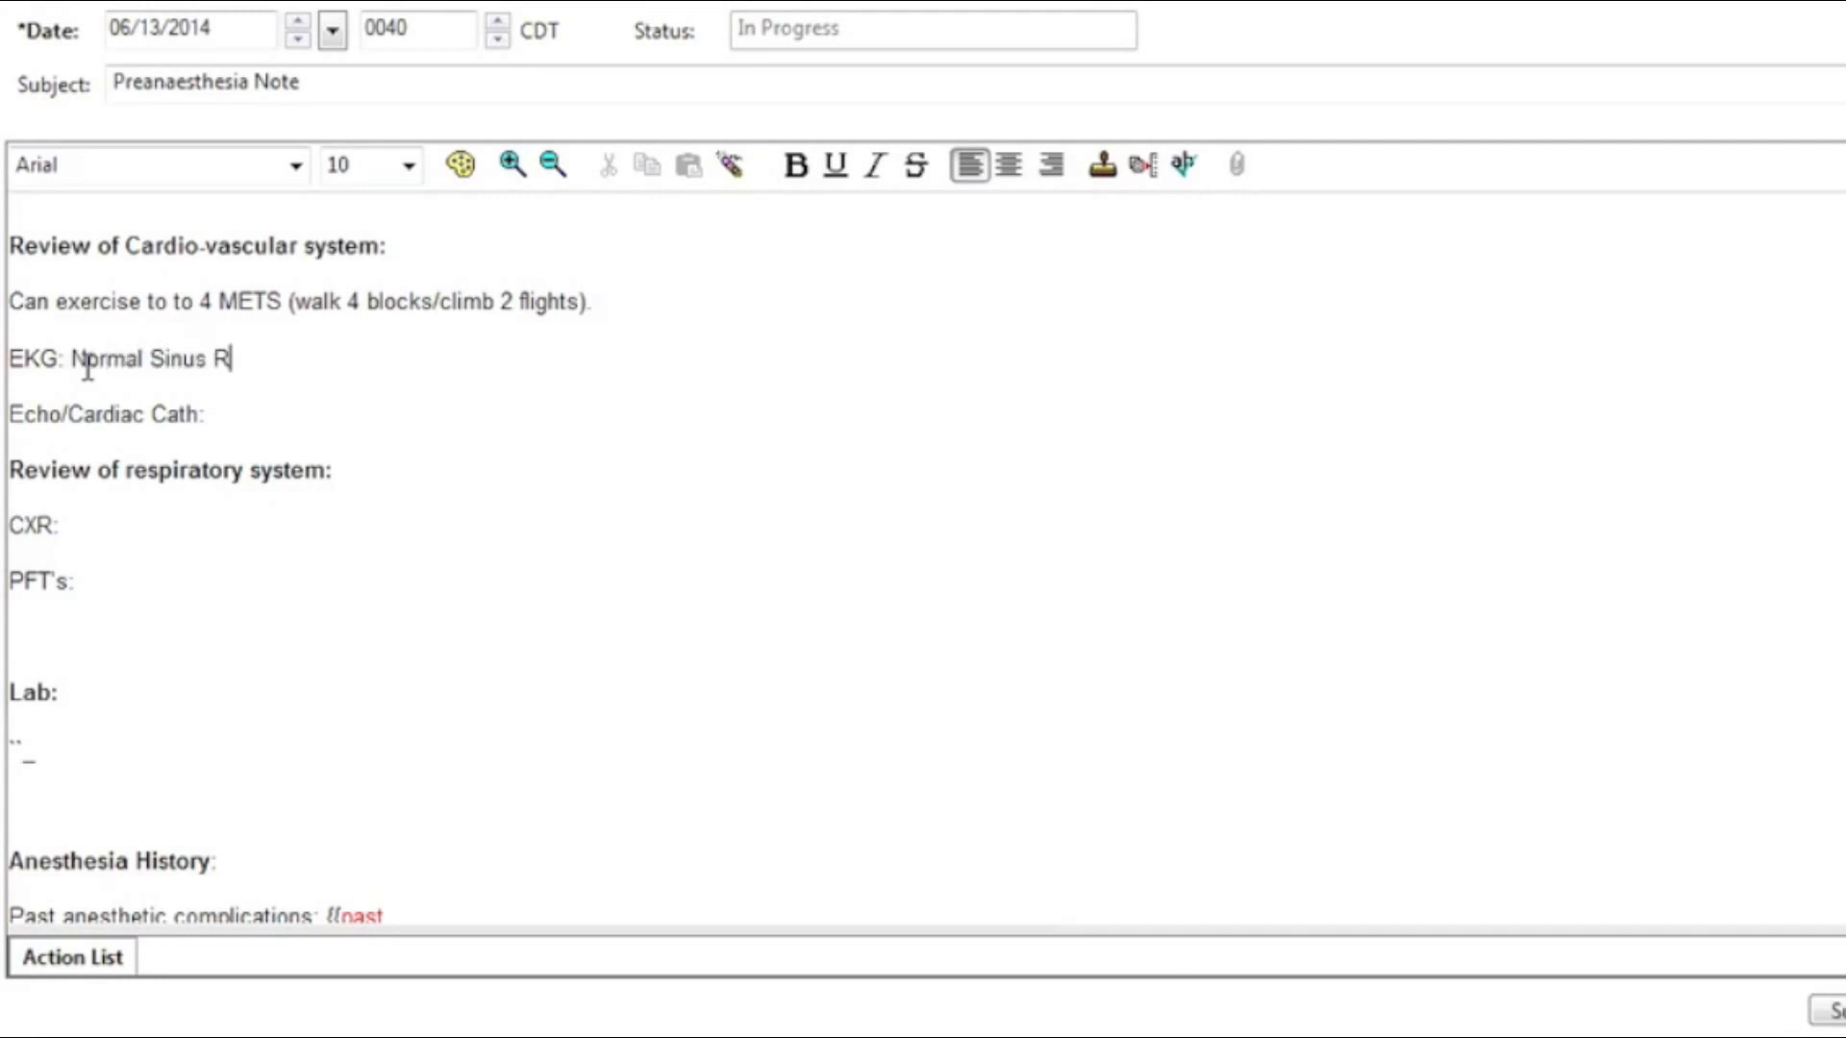
{"action": "type", "text": "hythm.  No abnormalities."}
{"action": "left_click", "coordinate": [252, 419]}
{"action": "type", "text": "N/A"}
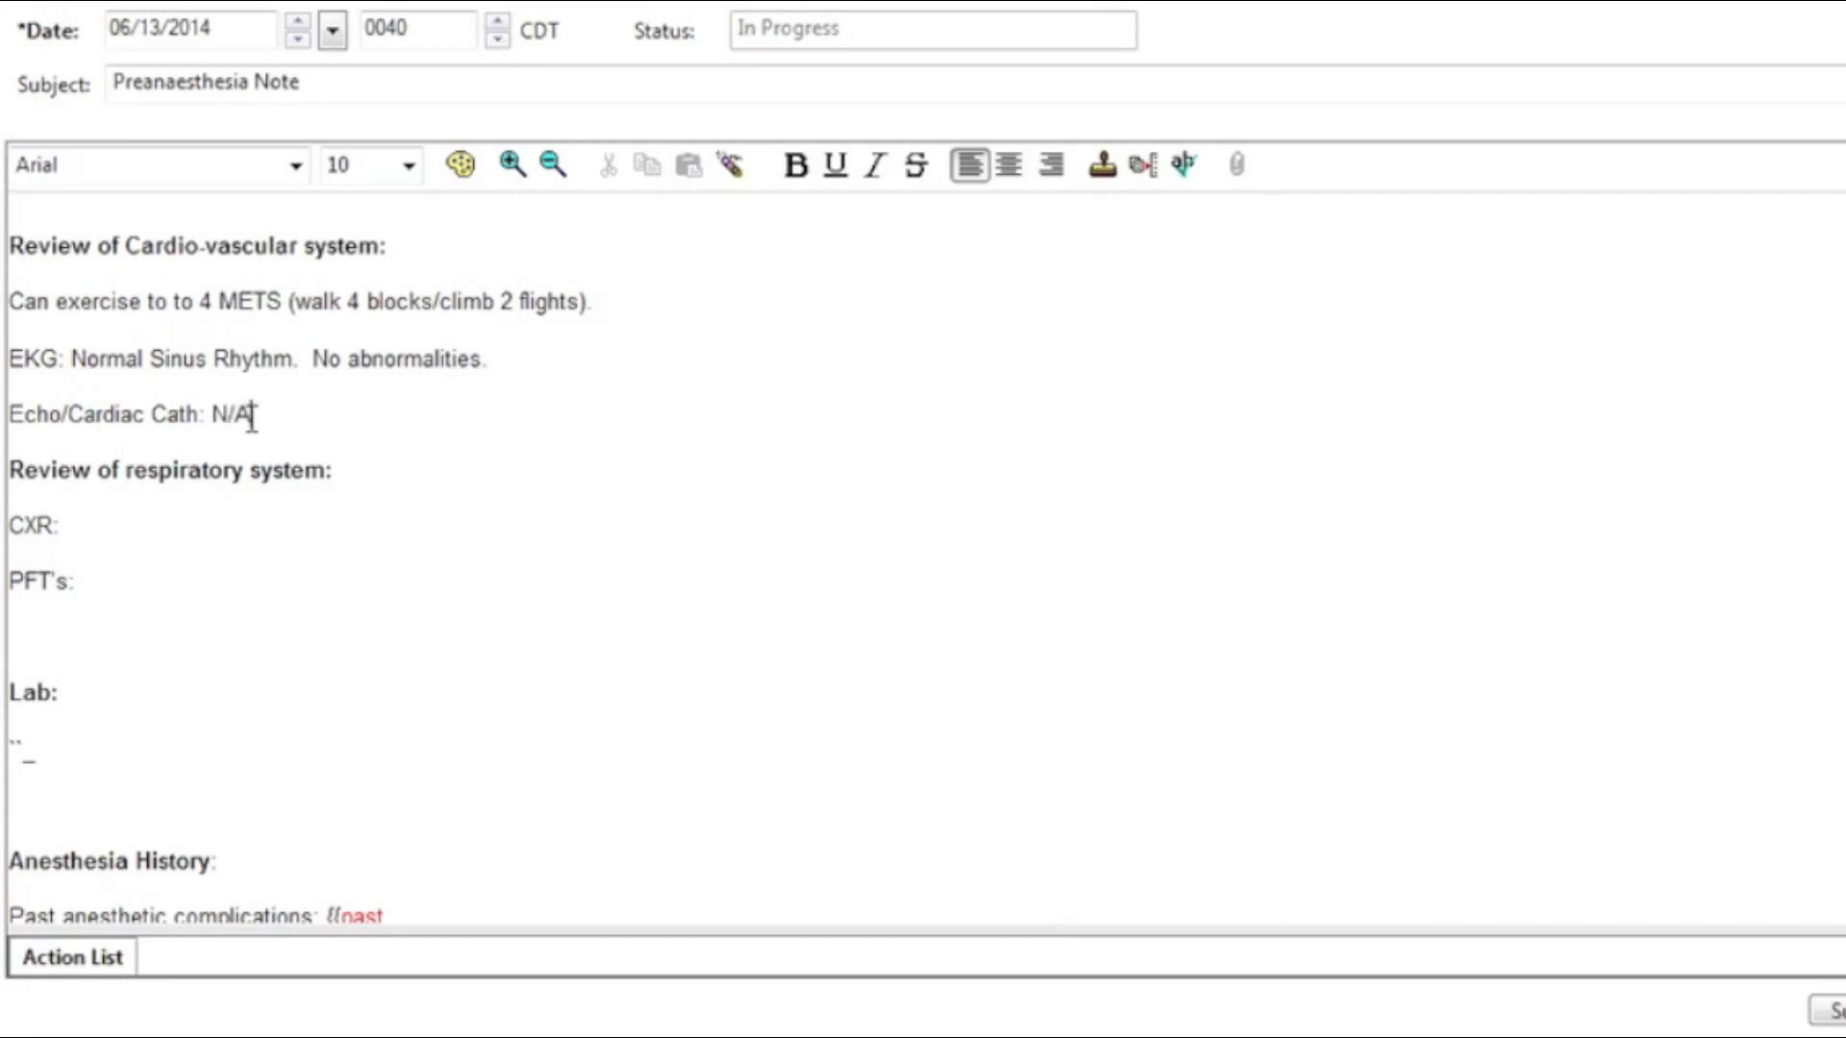
{"action": "left_click", "coordinate": [160, 533]}
{"action": "type", "text": "N/A"}
{"action": "left_click", "coordinate": [121, 586]}
{"action": "type", "text": "No"}
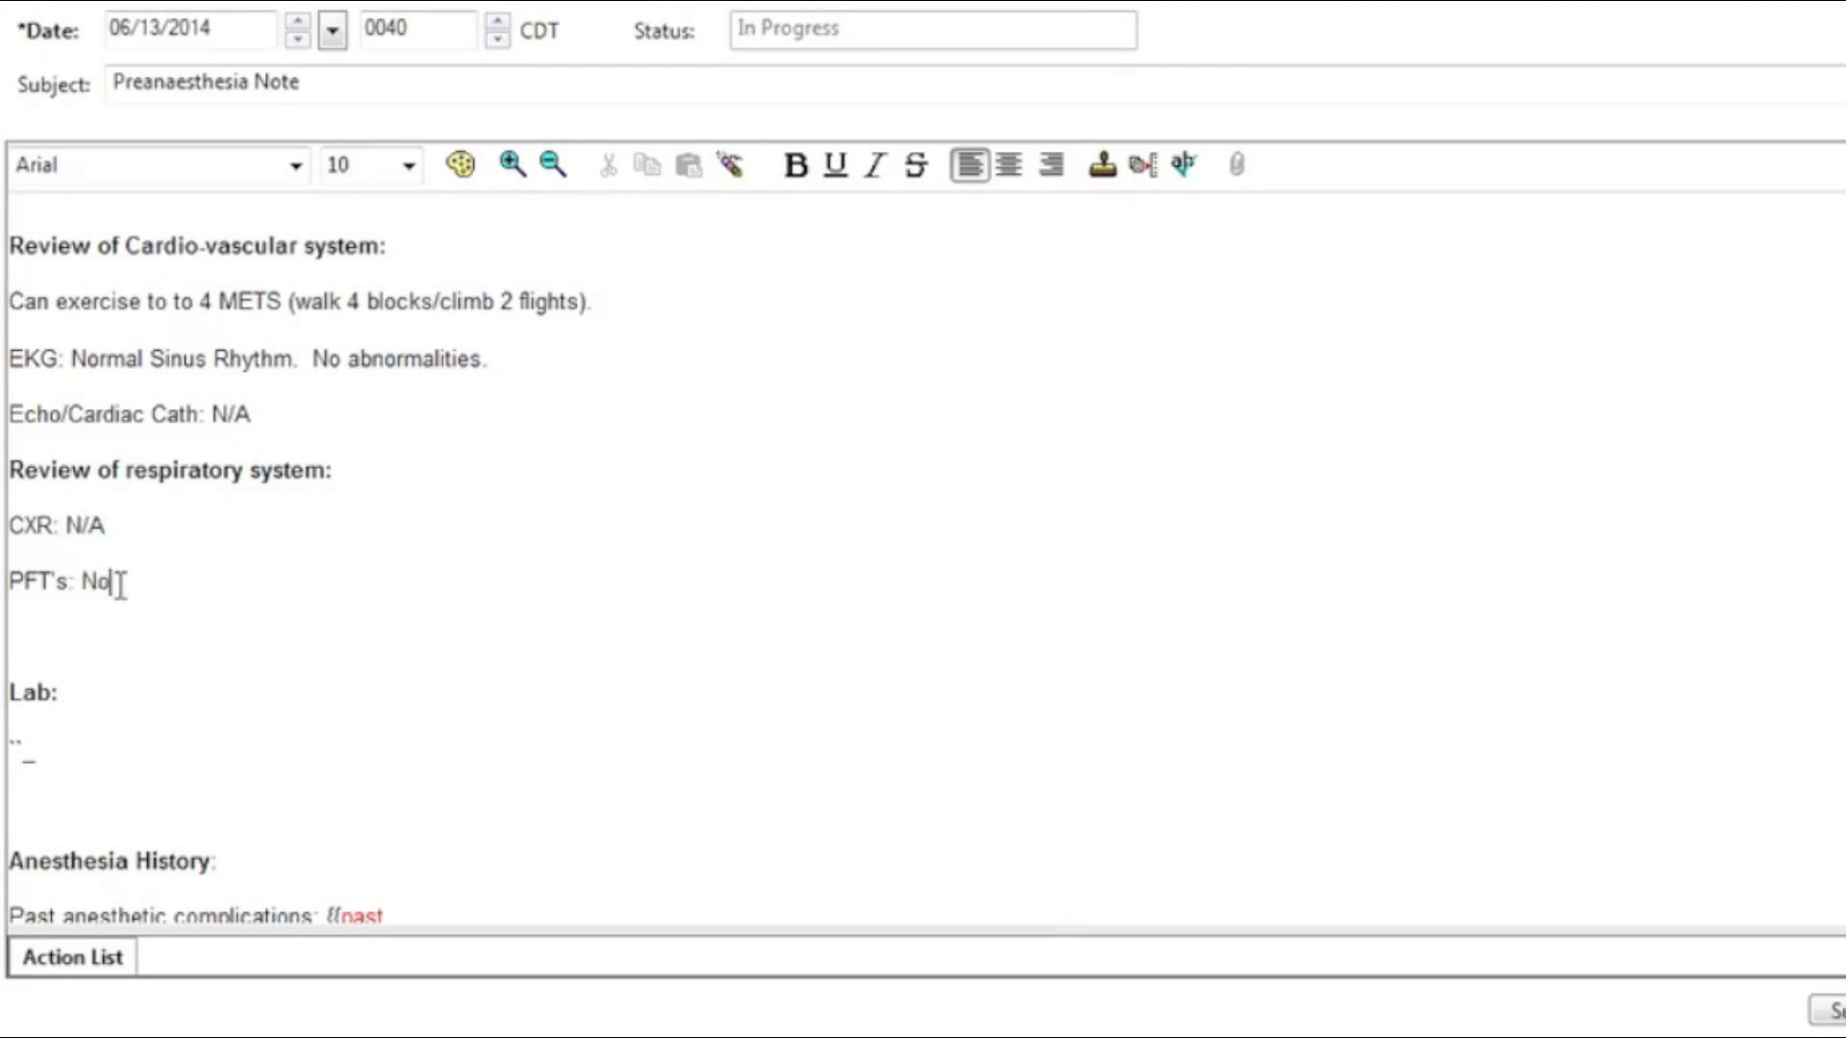
{"action": "type", "text": "rmal - done in 2013"}
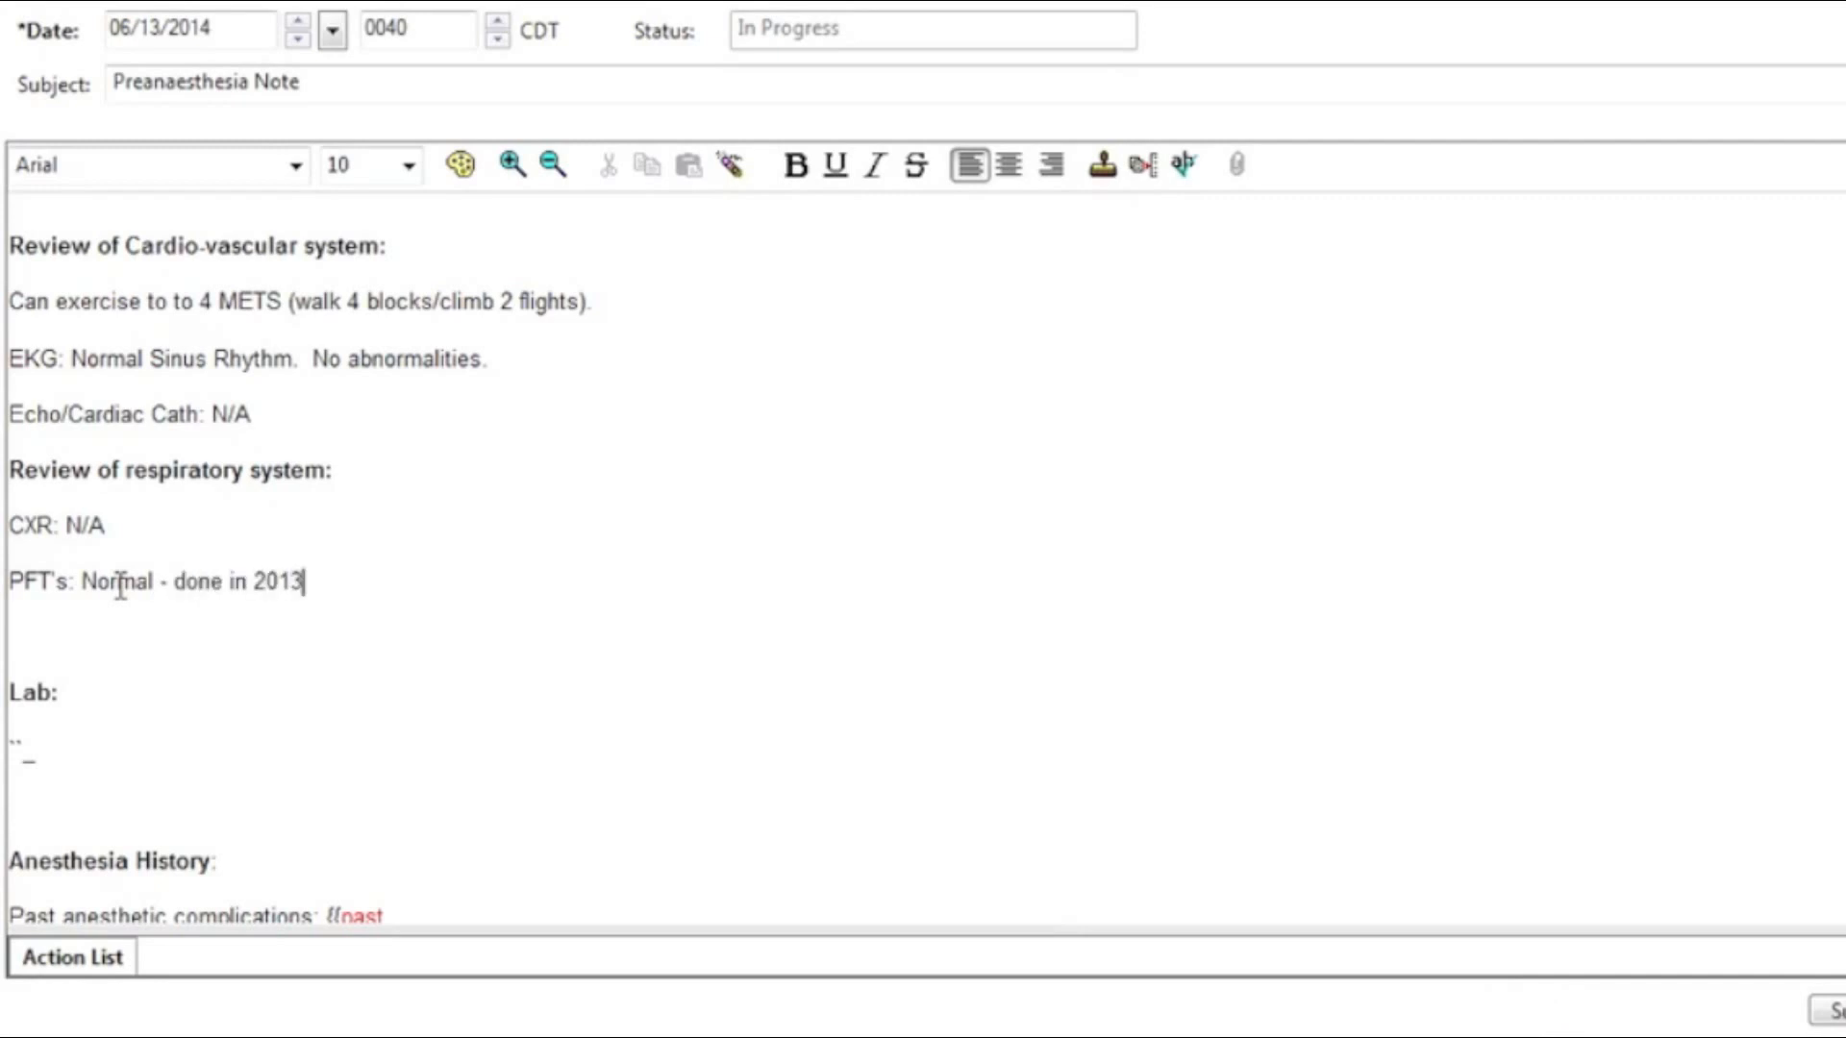
{"action": "type", "text": ", fall."}
Step: Under Lab, insert the bmp basic metabolic panel and the cbcshort CBC results via autotext
{"action": "key", "text": "F3"}
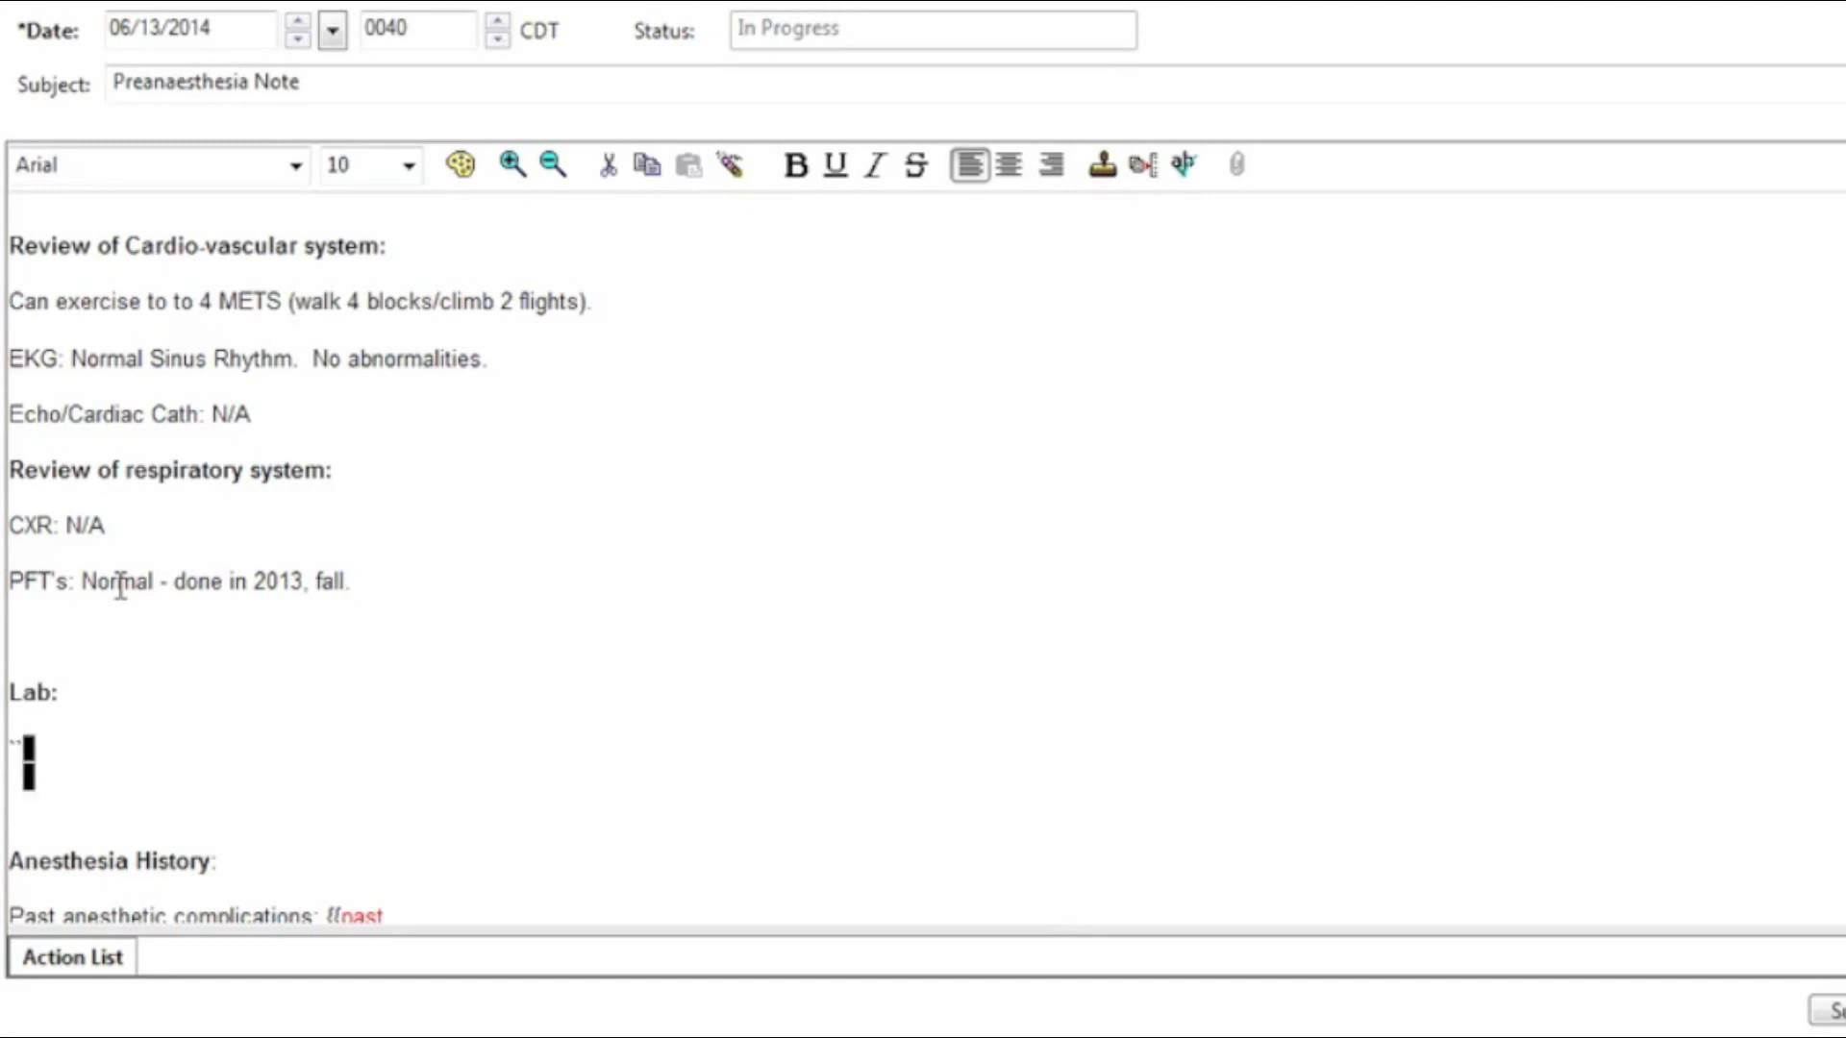
{"action": "key", "text": "BackSpace"}
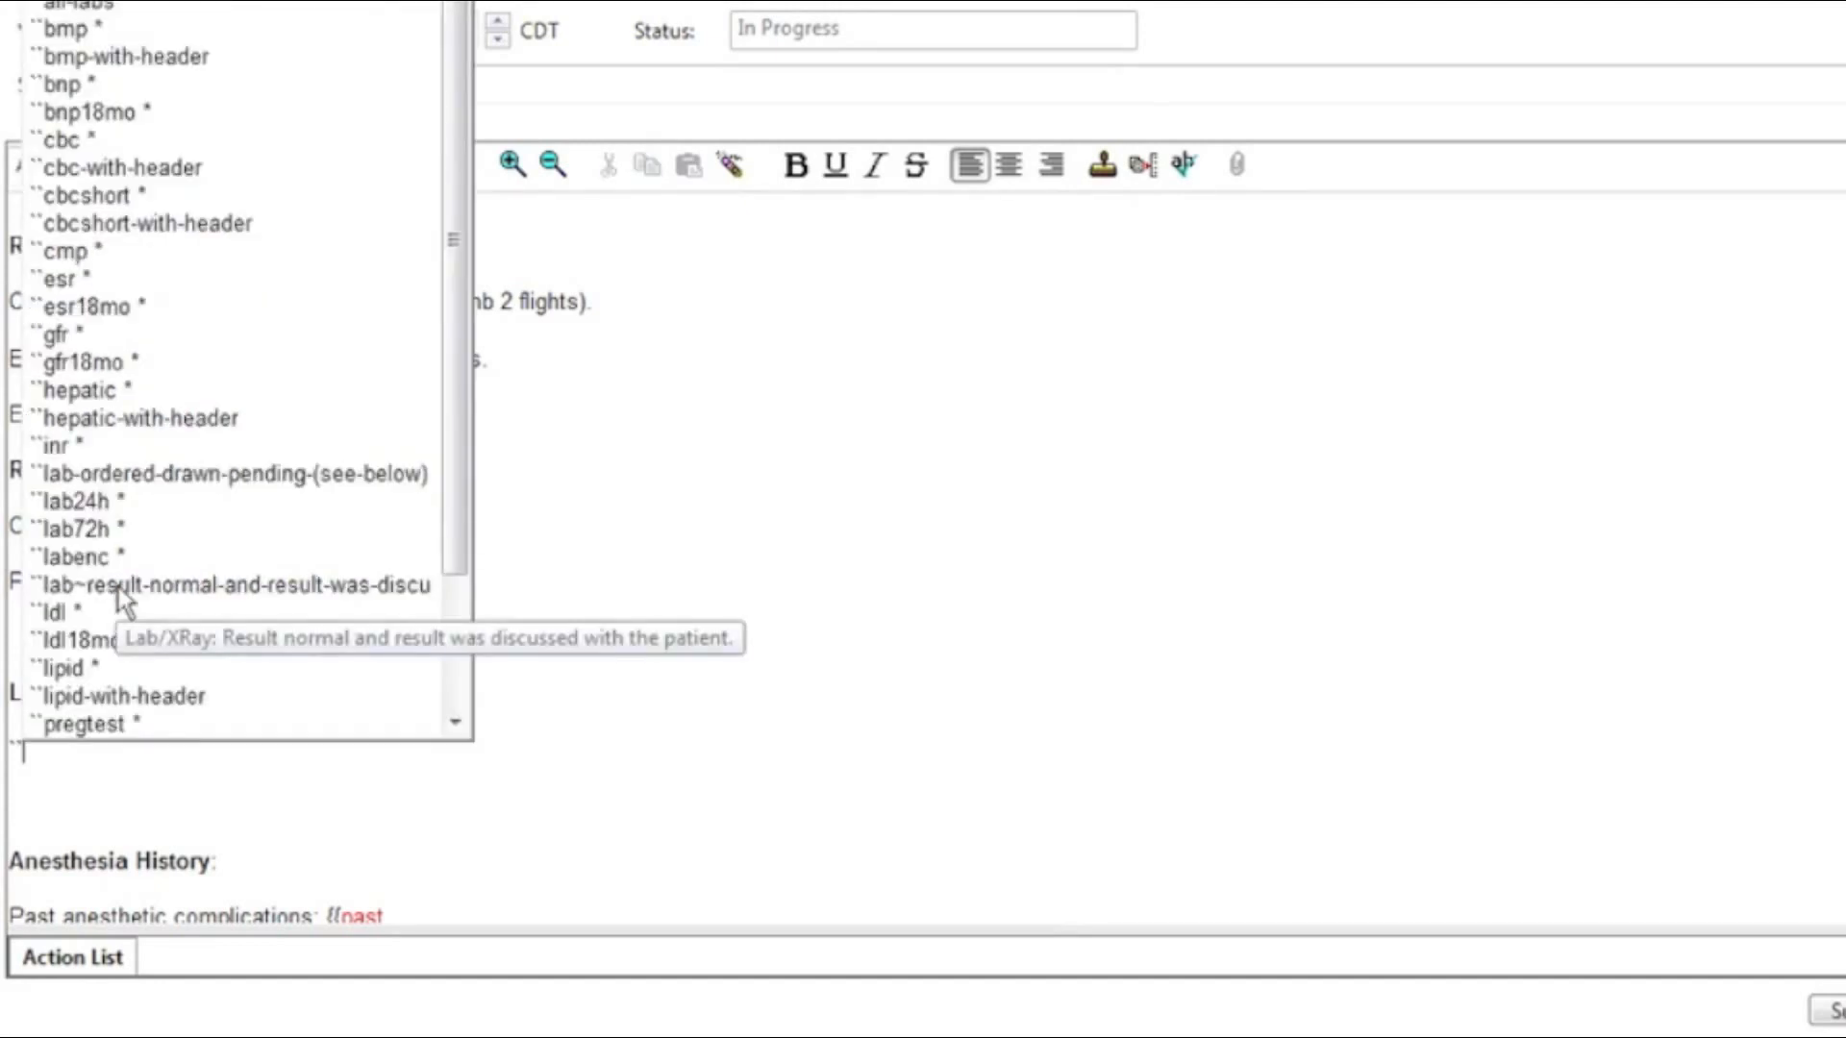
{"action": "type", "text": "bmp"}
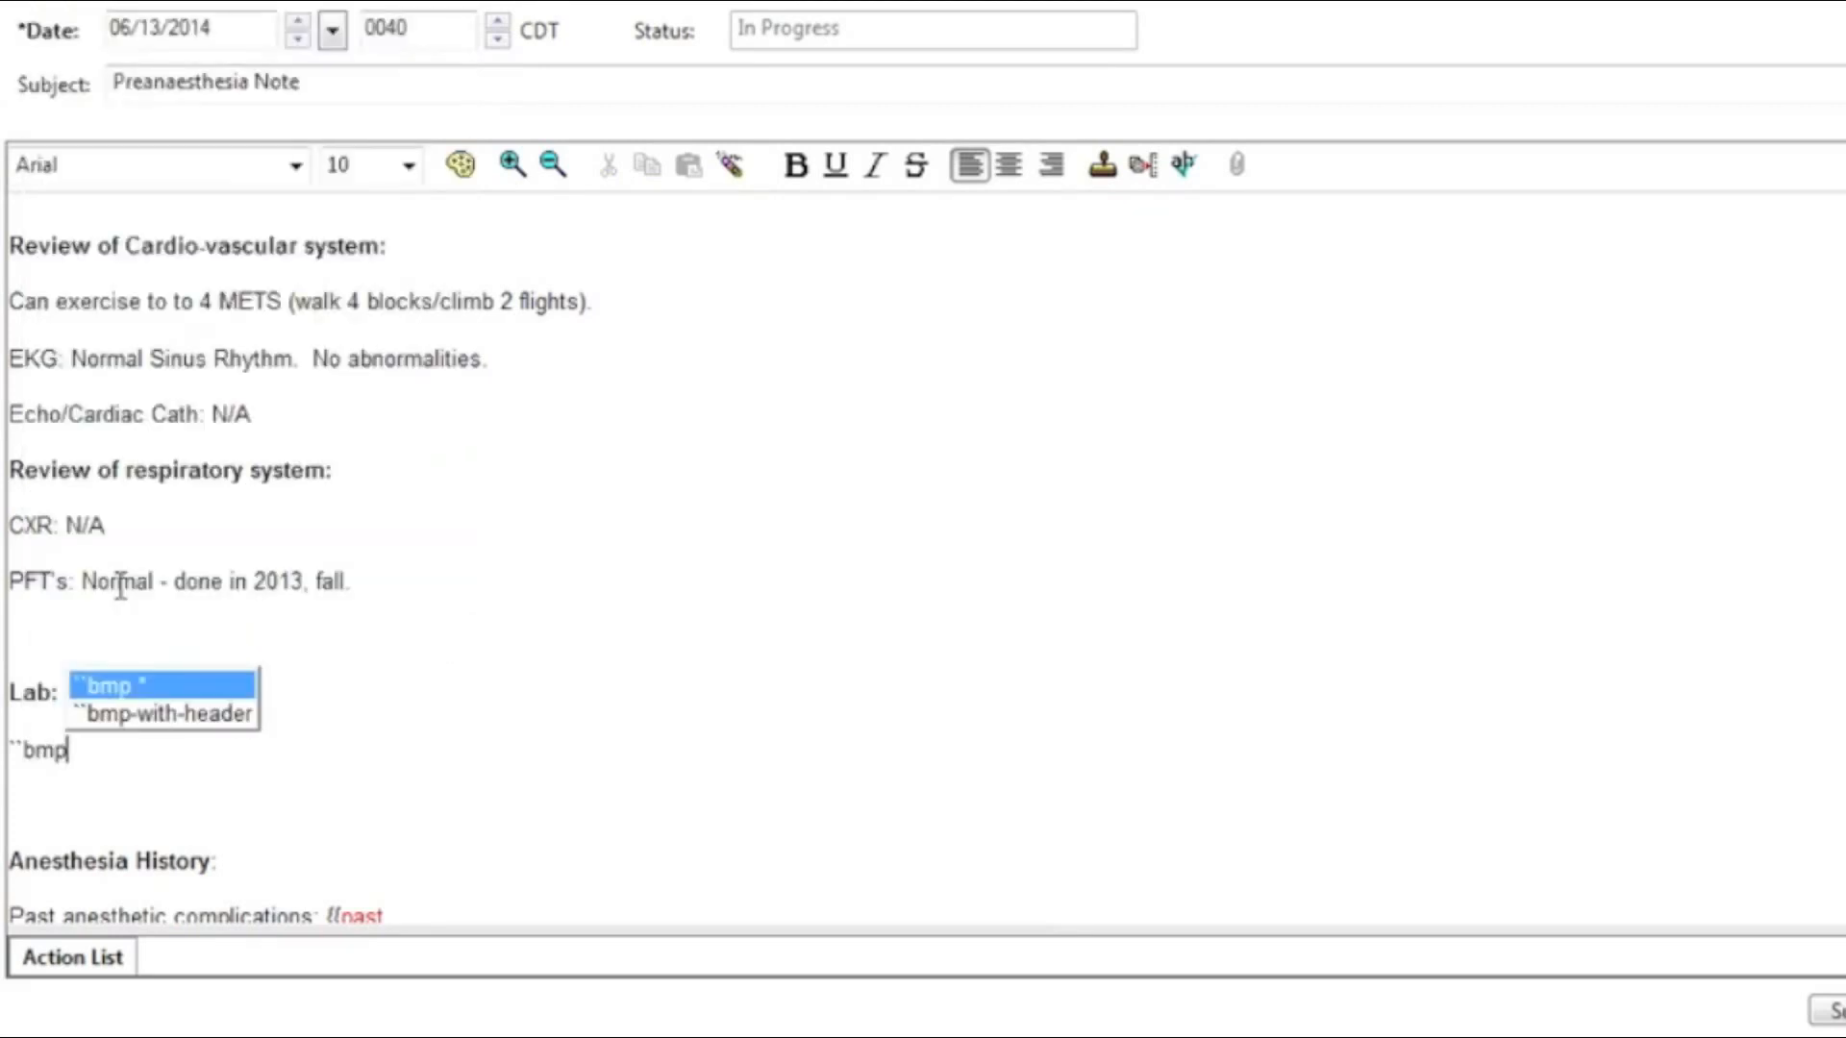
{"action": "key", "text": "Return"}
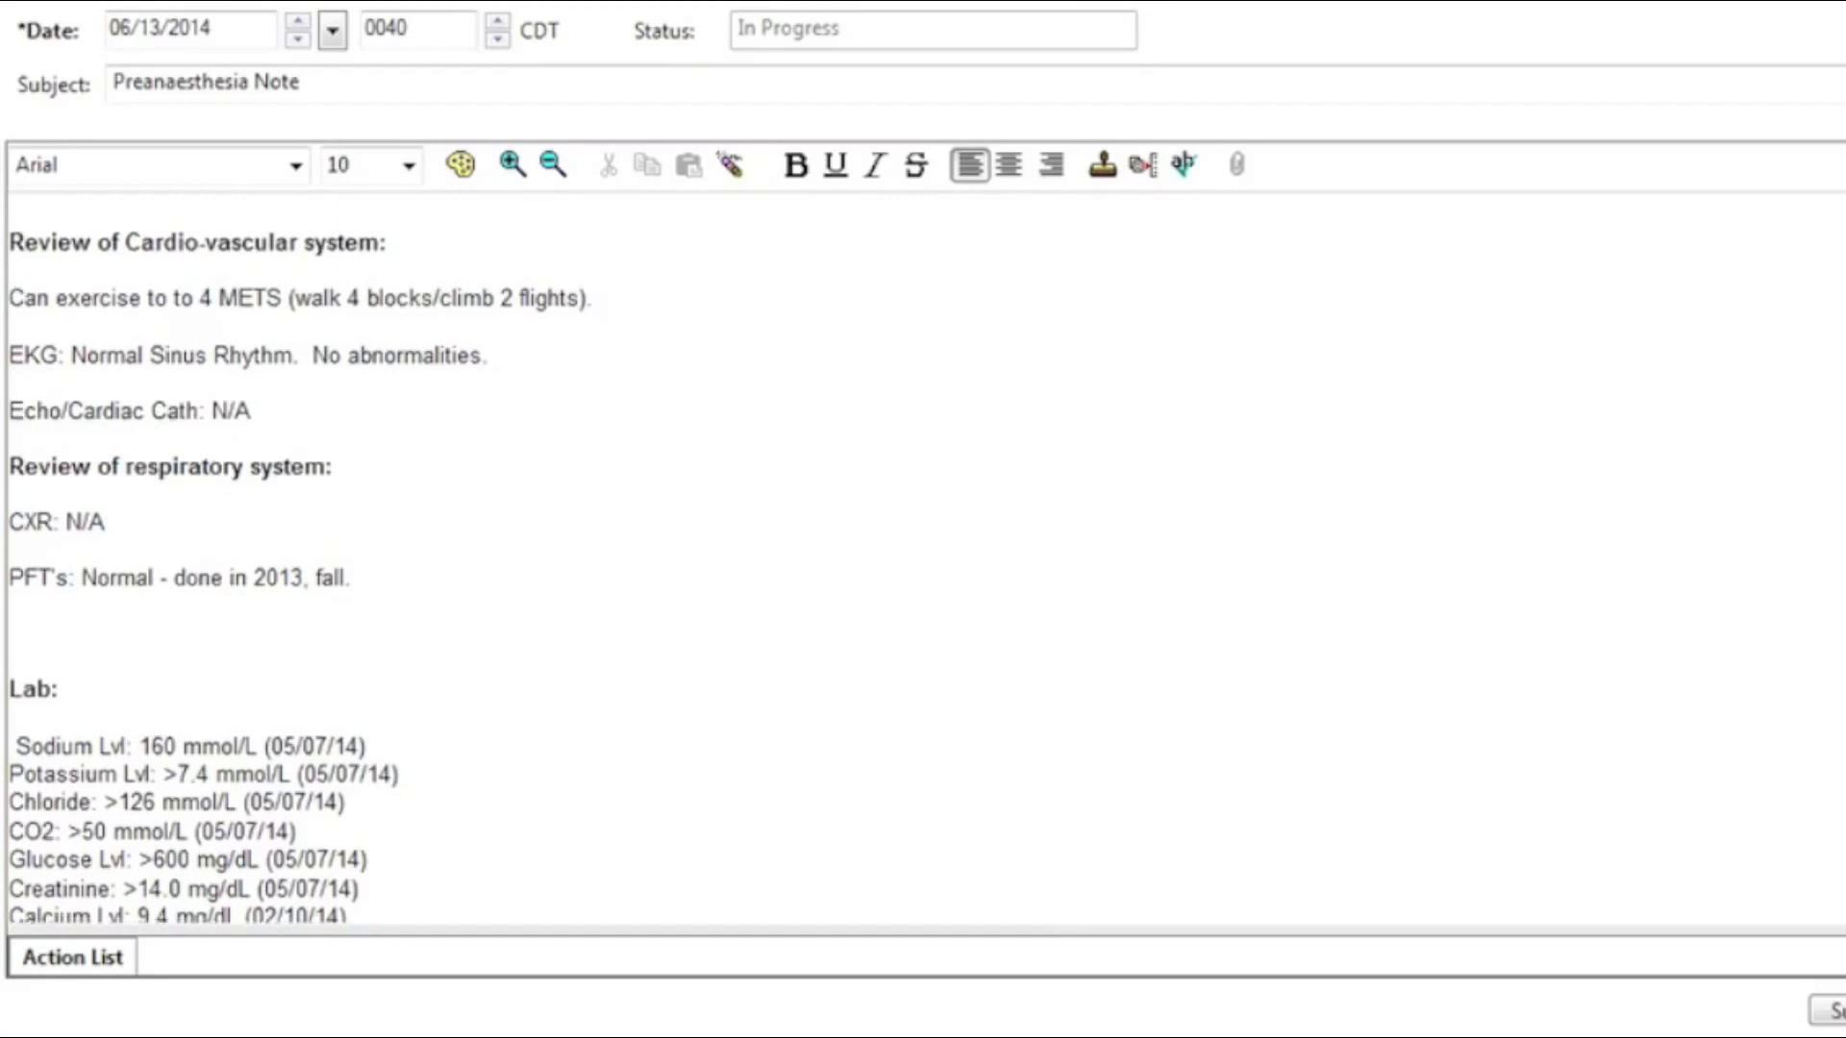
{"action": "scroll", "coordinate": [923, 557], "scroll_direction": "down", "scroll_amount": 8}
{"action": "type", "text": "``"}
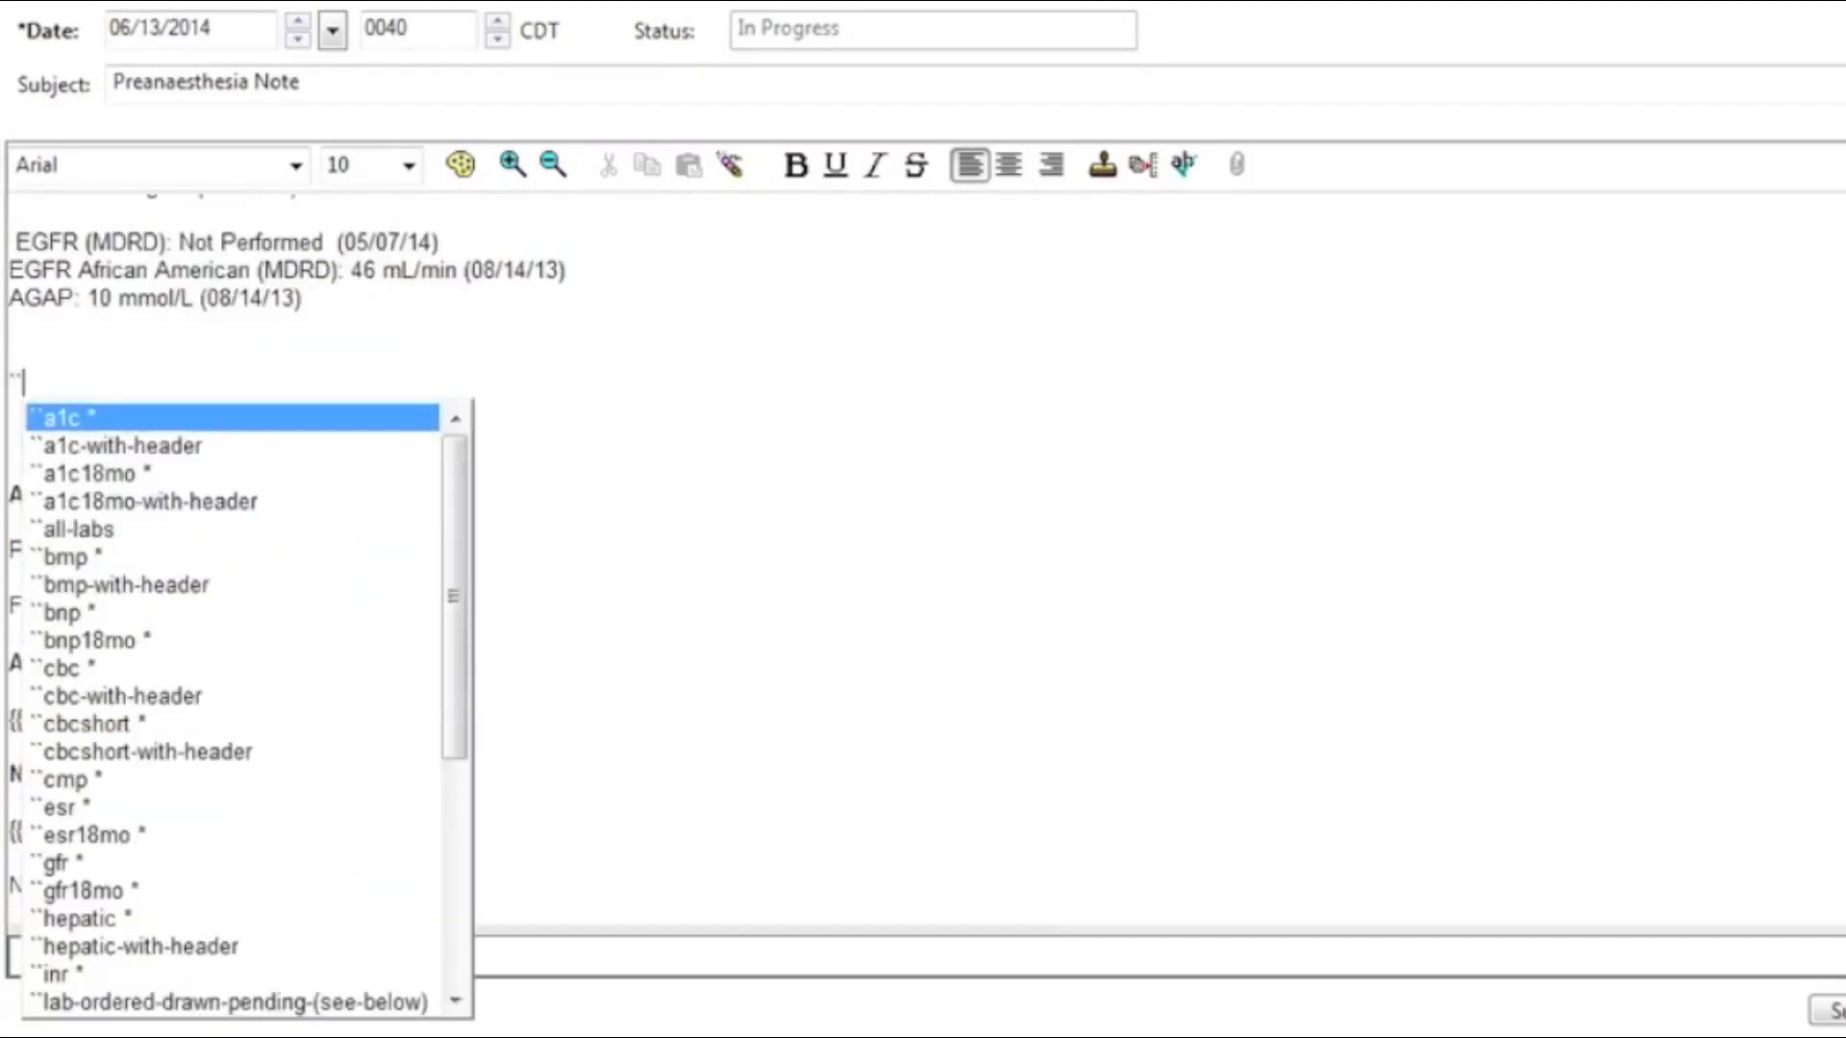
{"action": "type", "text": "cbcs"}
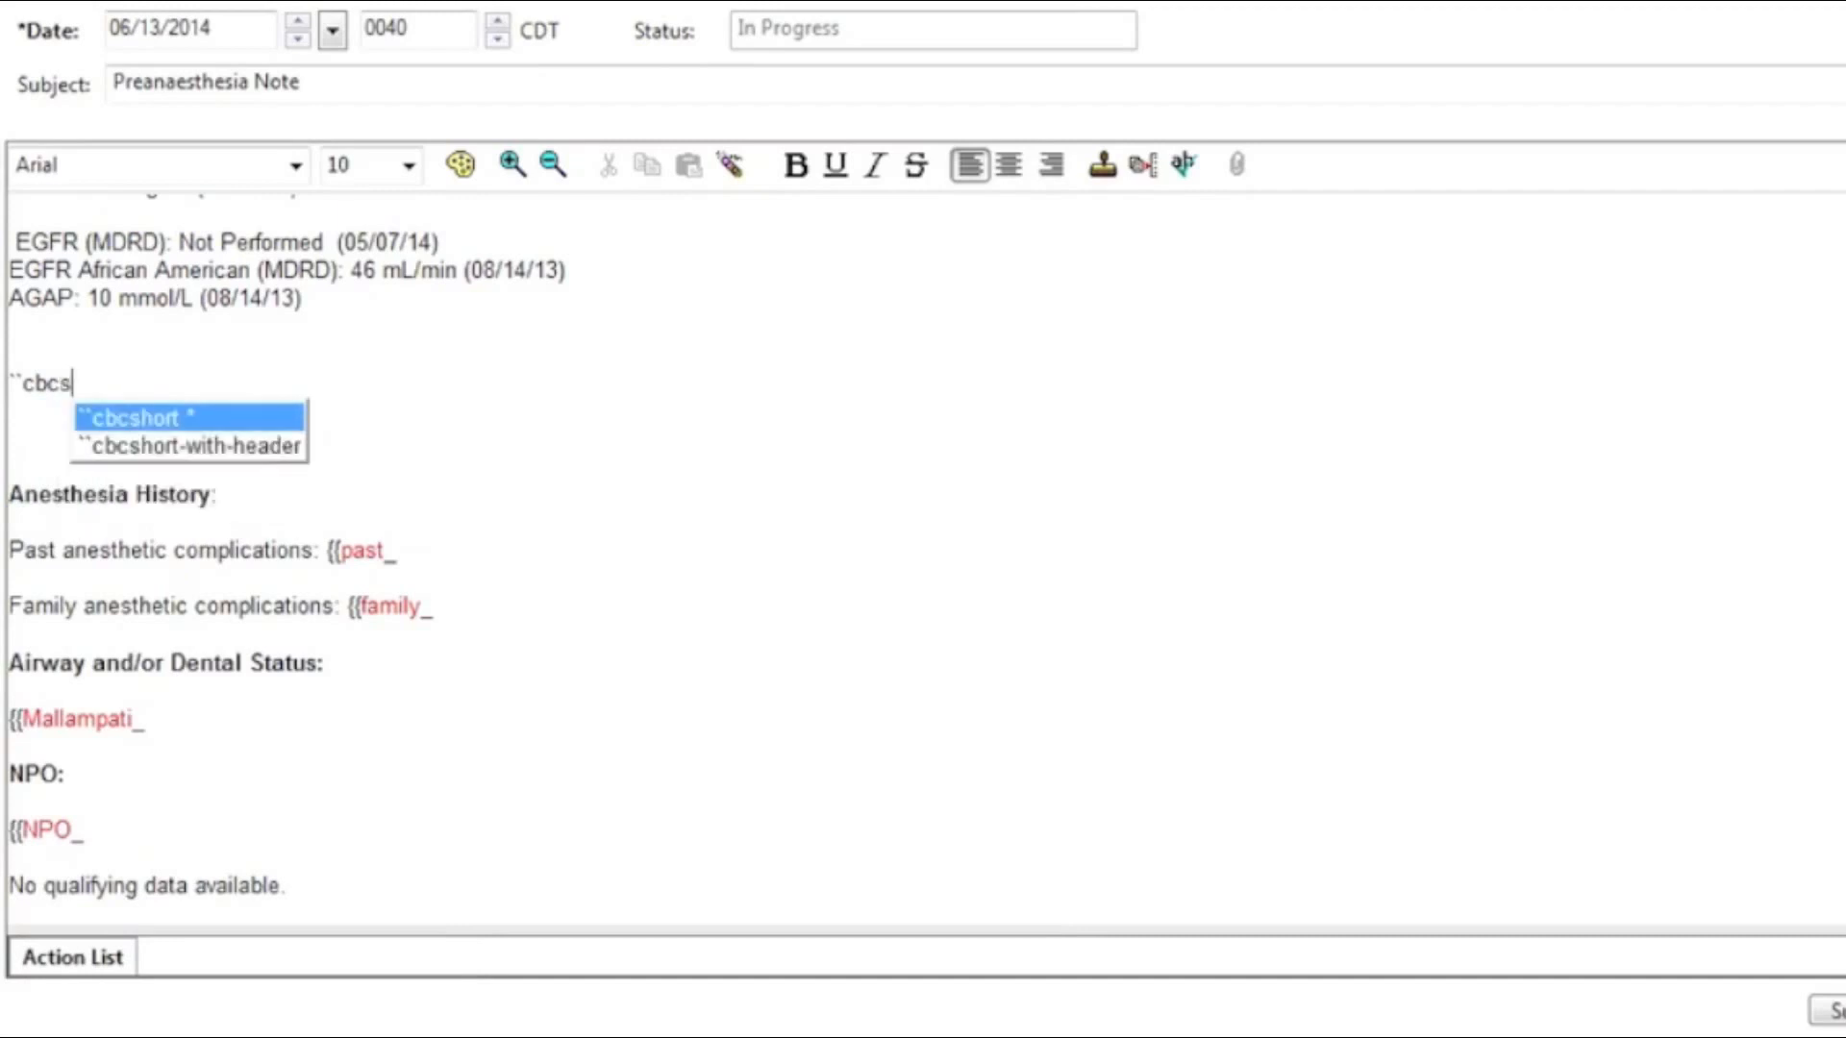
{"action": "key", "text": "Return"}
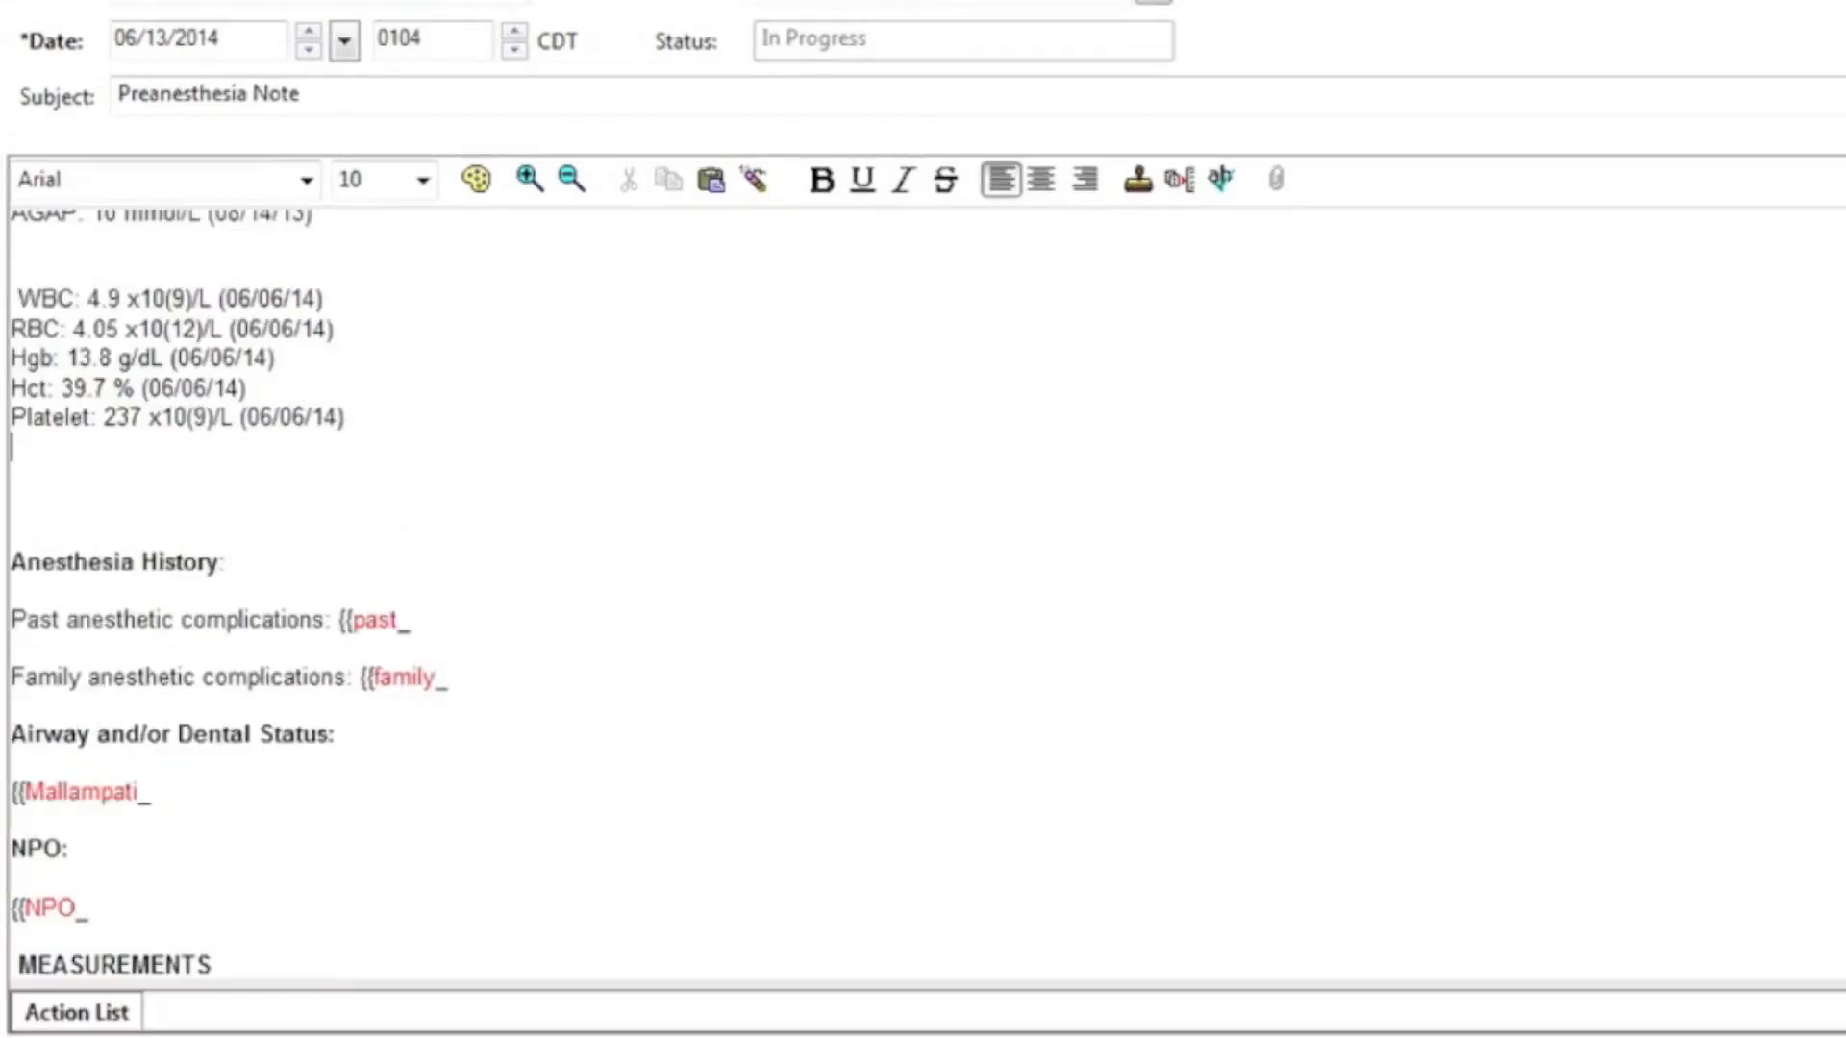
Step: Answer YES to past anesthetic complications and choose Nausea-n-vomiting as the complication
{"action": "scroll", "coordinate": [414, 577], "scroll_direction": "down", "scroll_amount": 6}
{"action": "scroll", "coordinate": [413, 577], "scroll_direction": "up", "scroll_amount": 2}
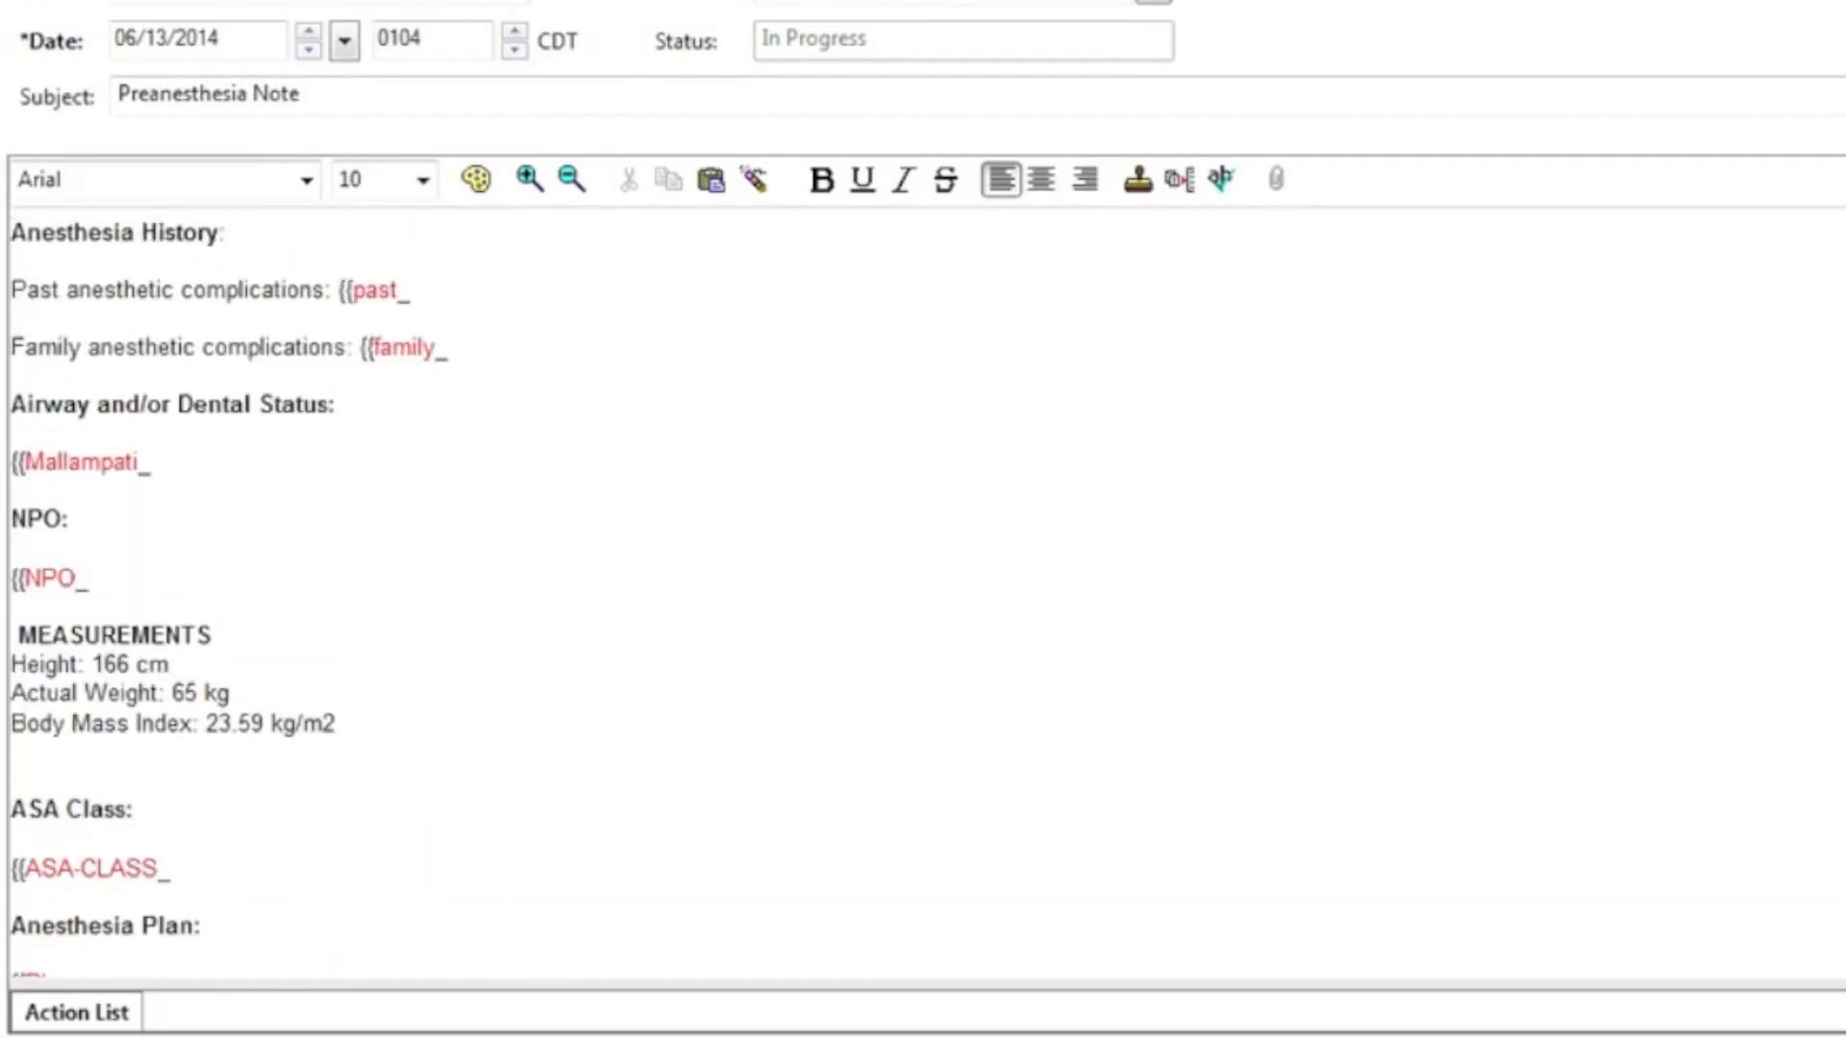
{"action": "scroll", "coordinate": [1397, 605], "scroll_direction": "up", "scroll_amount": 1}
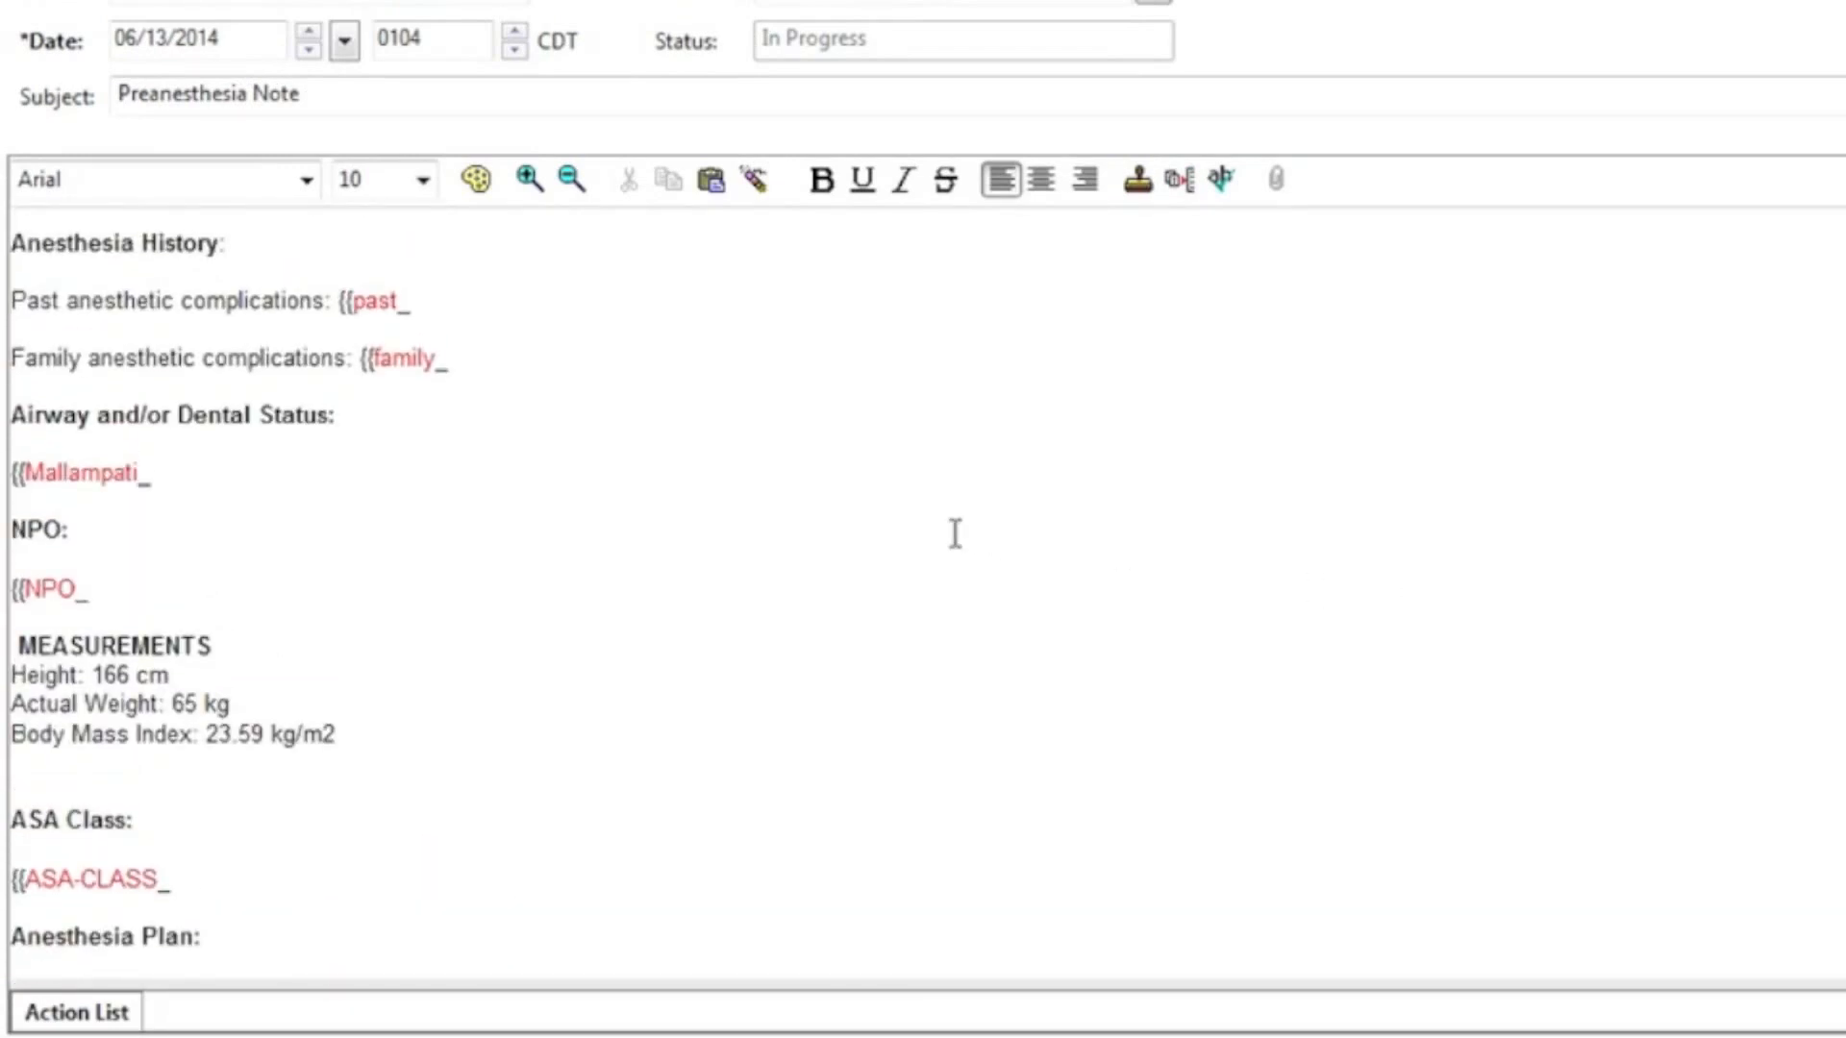
{"action": "key", "text": "F3"}
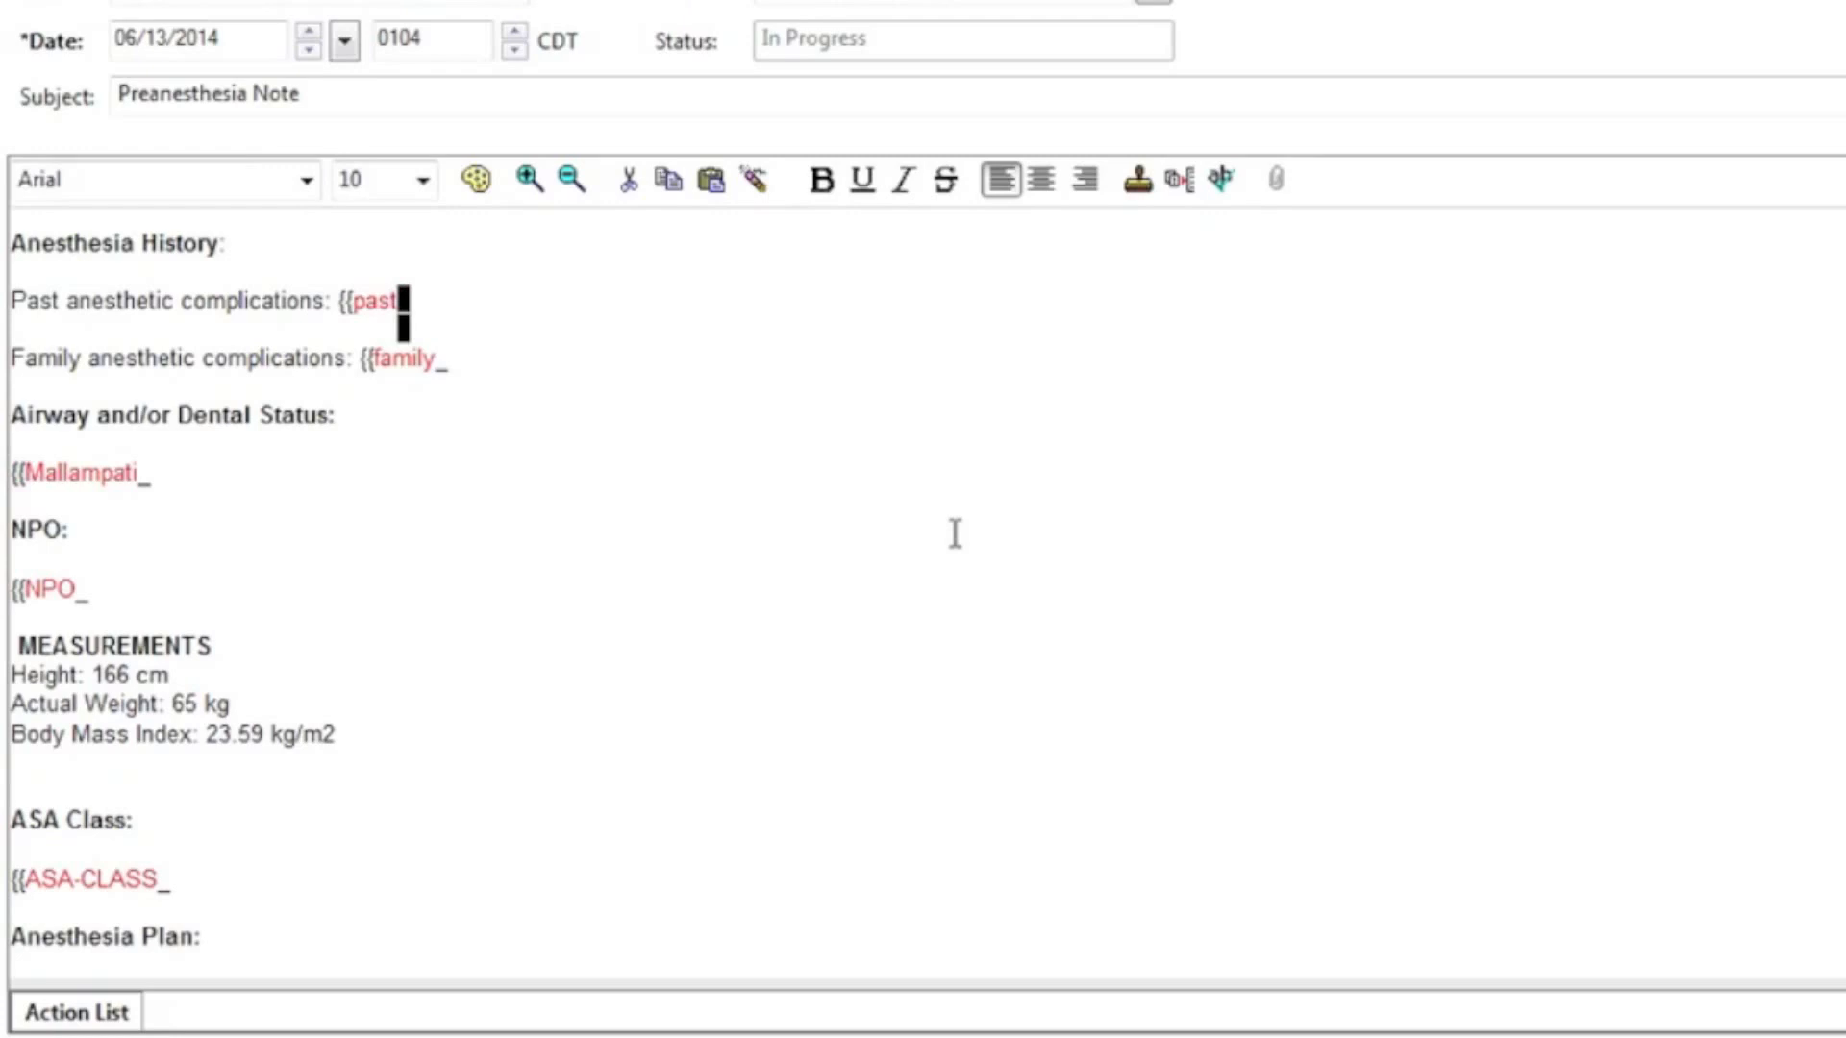
{"action": "key", "text": "BackSpace"}
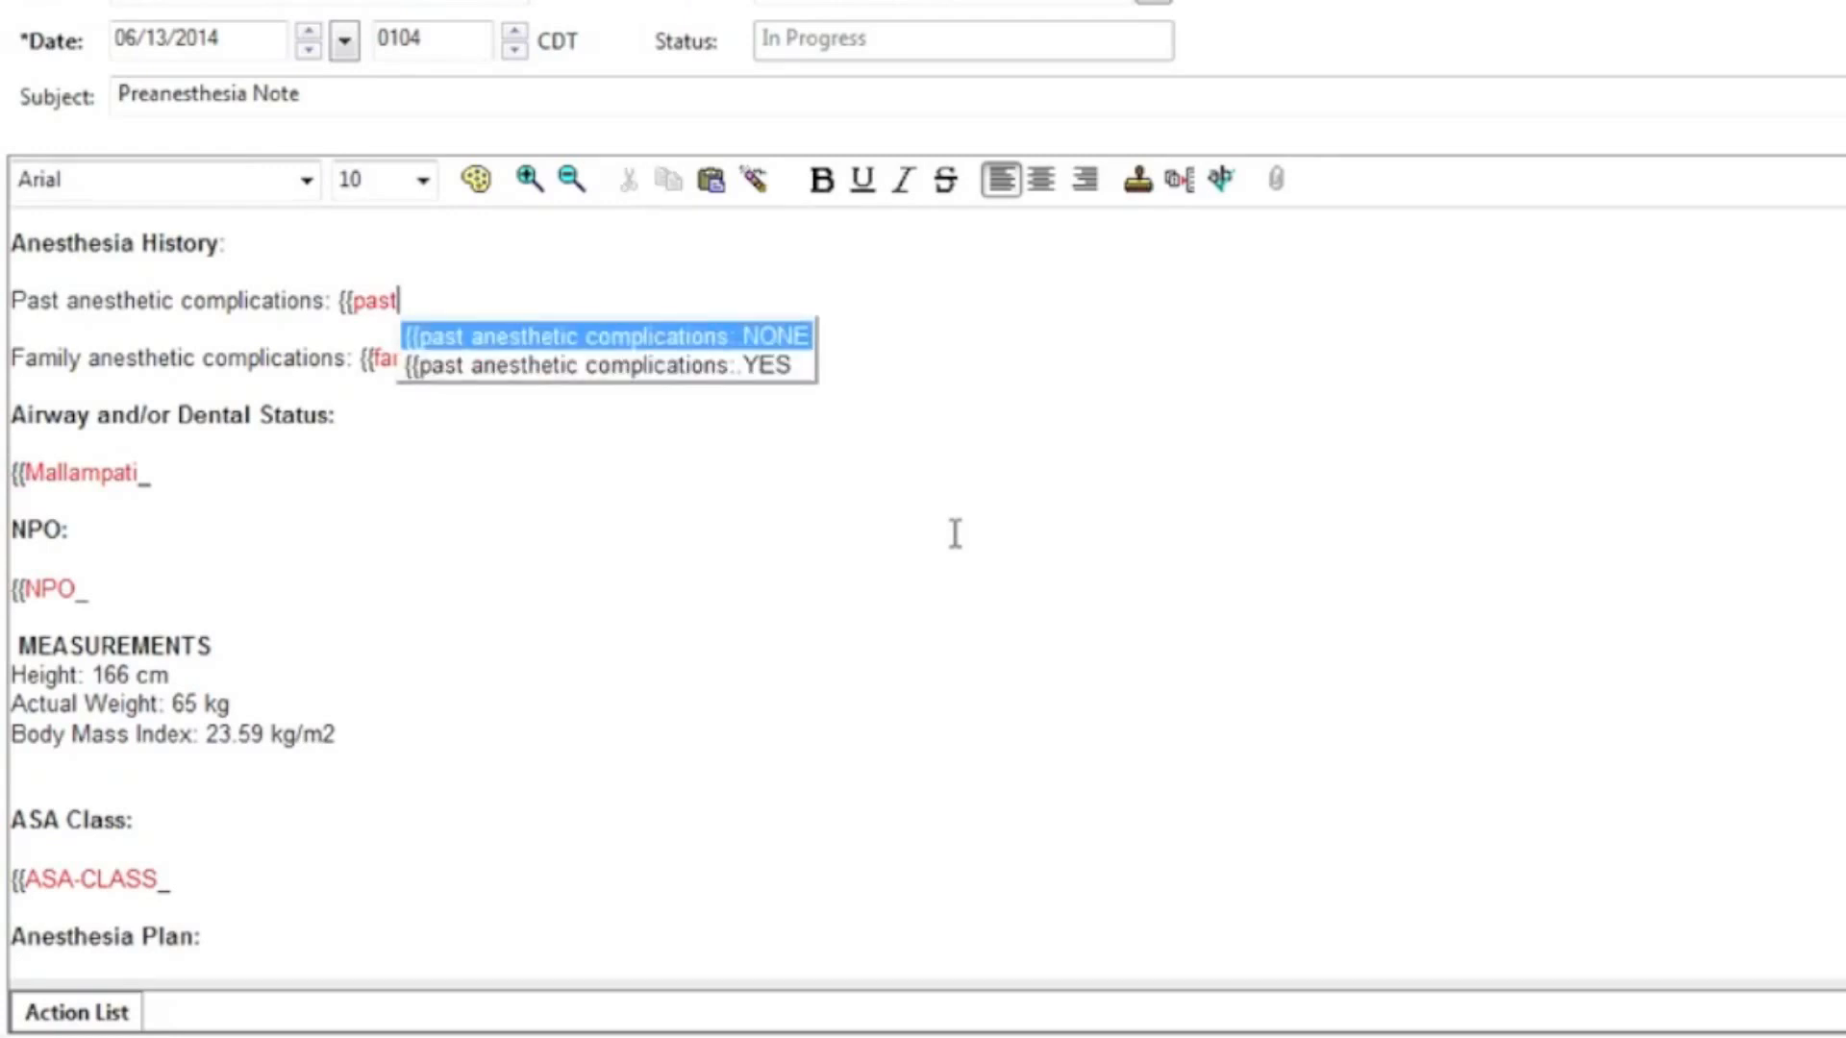
{"action": "key", "text": "Down"}
{"action": "key", "text": "Return"}
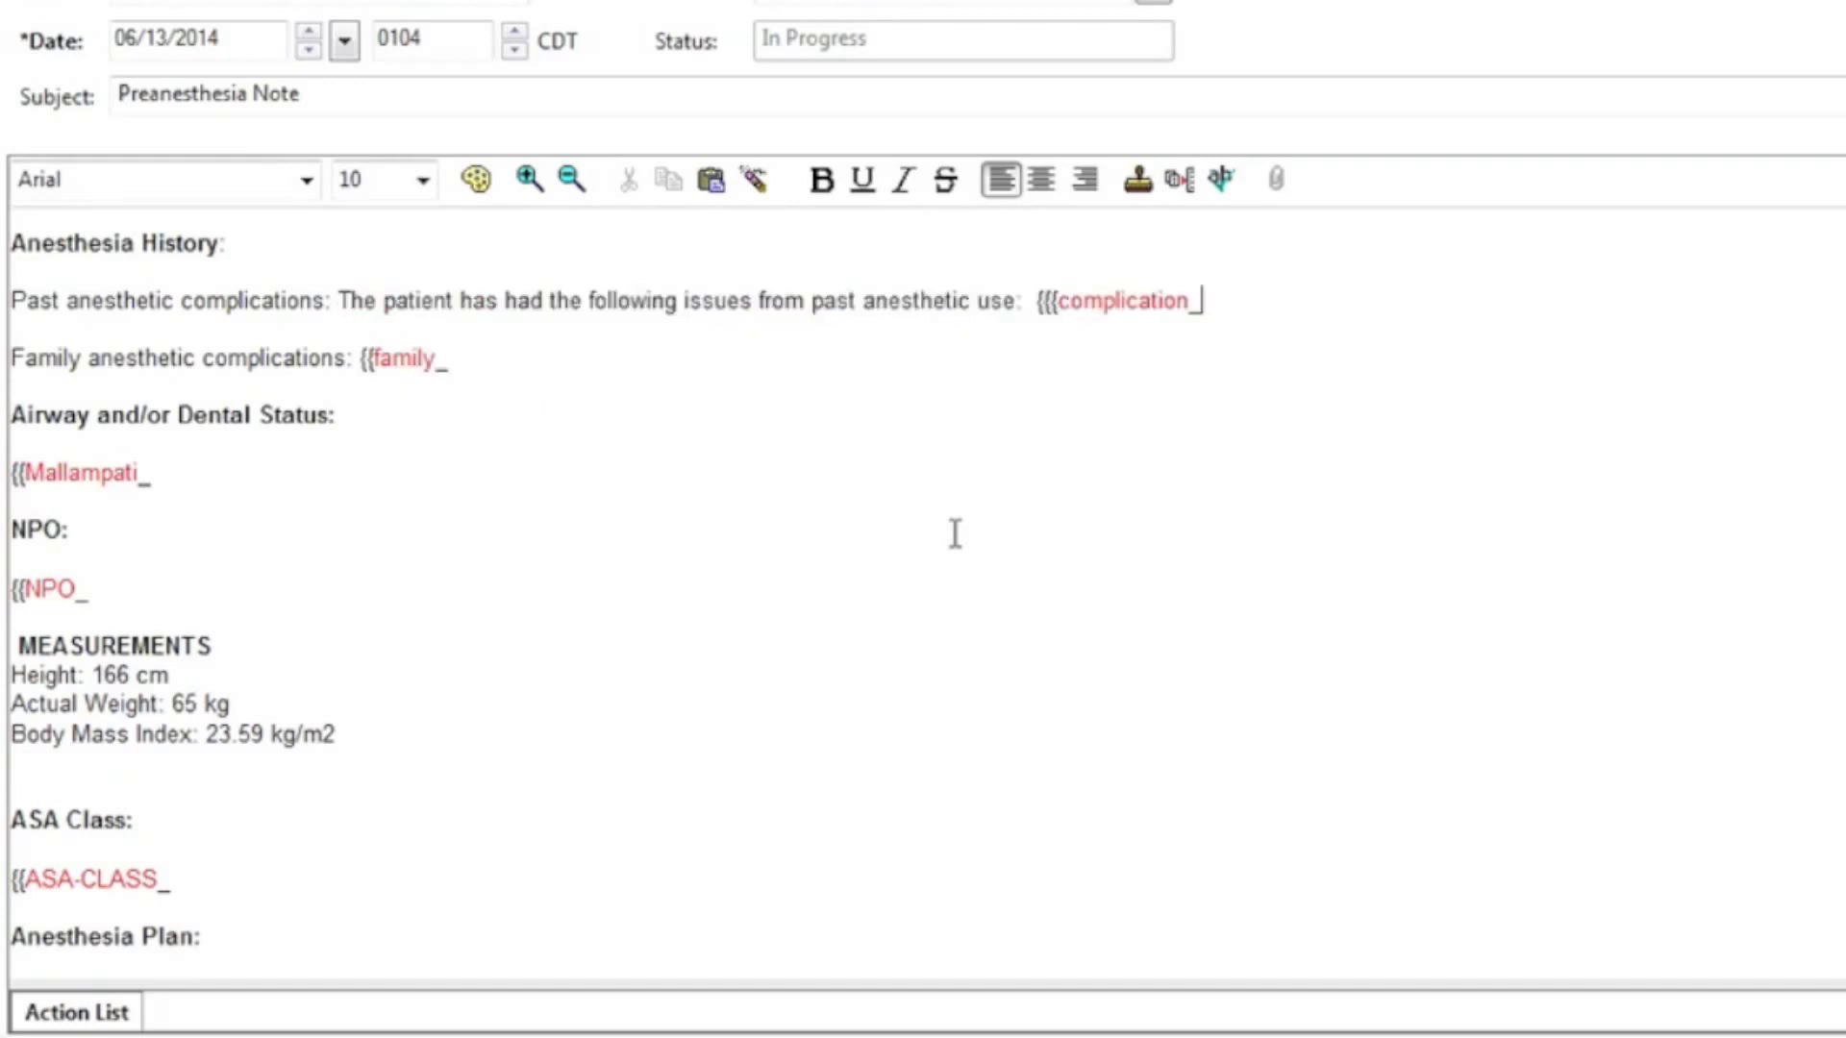
{"action": "key", "text": "BackSpace"}
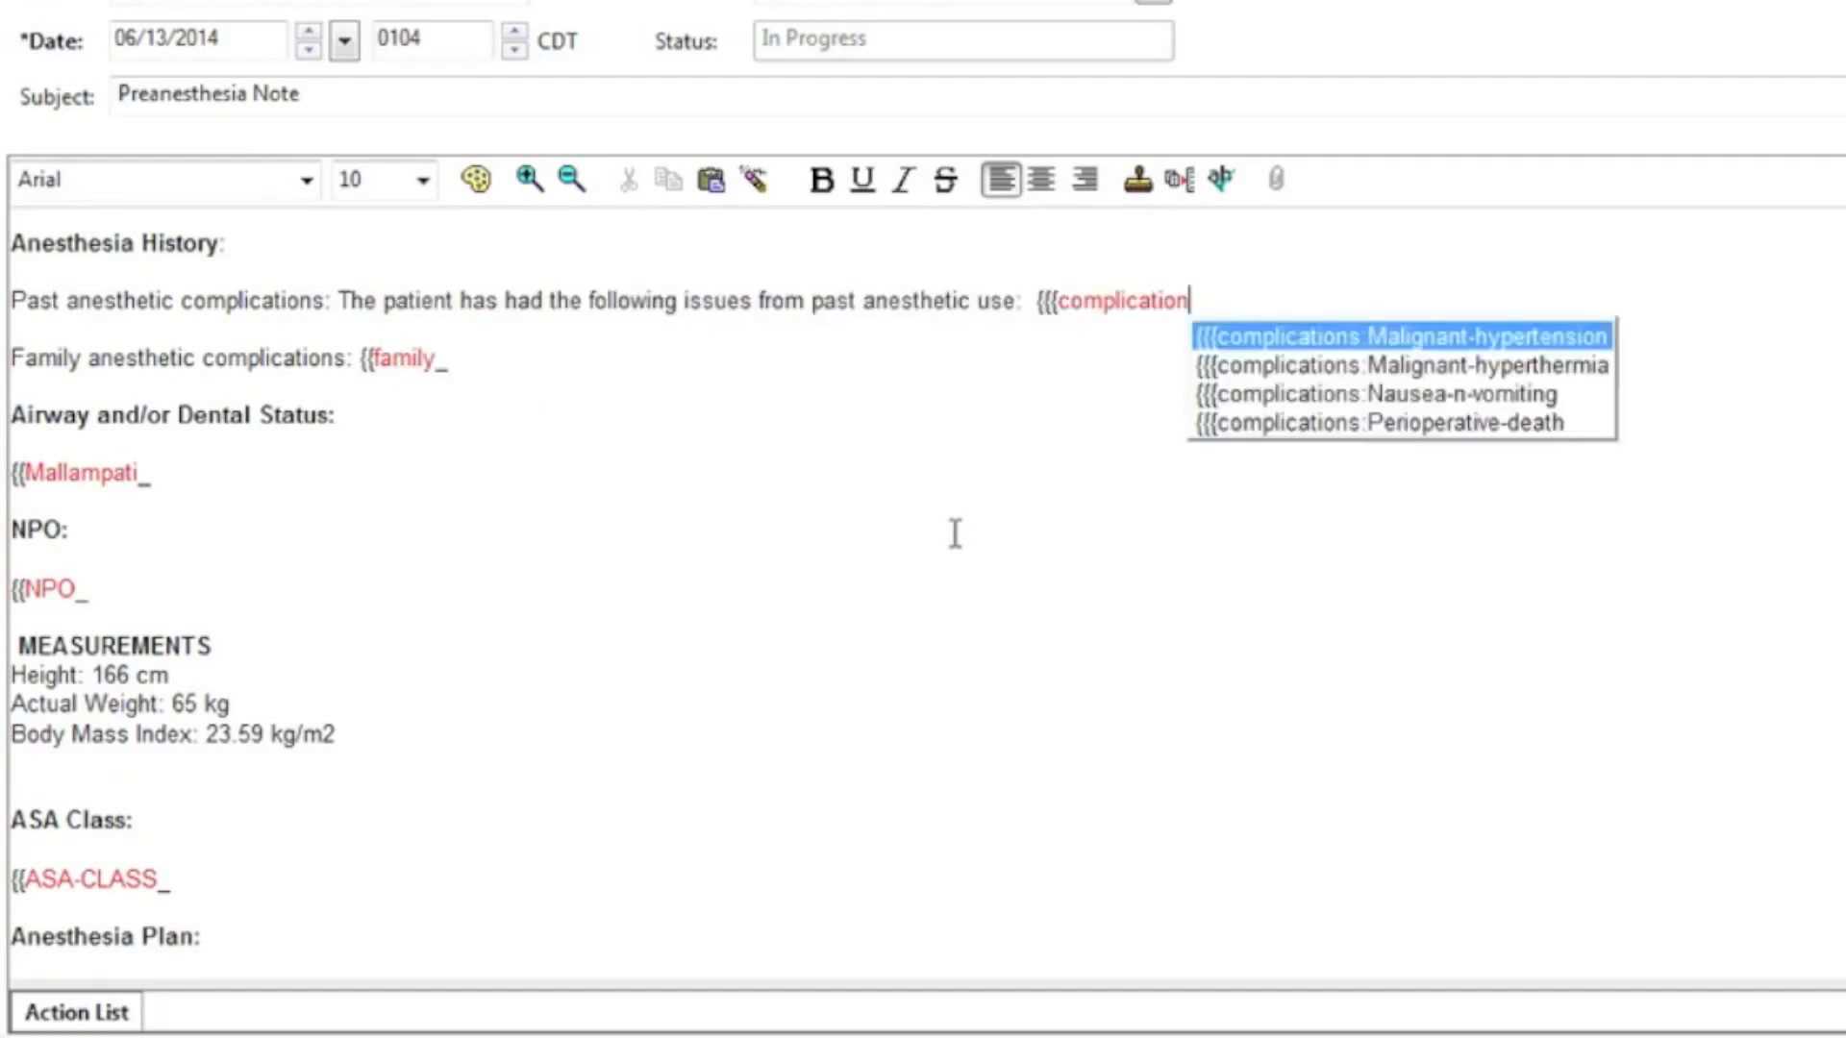
{"action": "key", "text": "Down"}
{"action": "key", "text": "Down"}
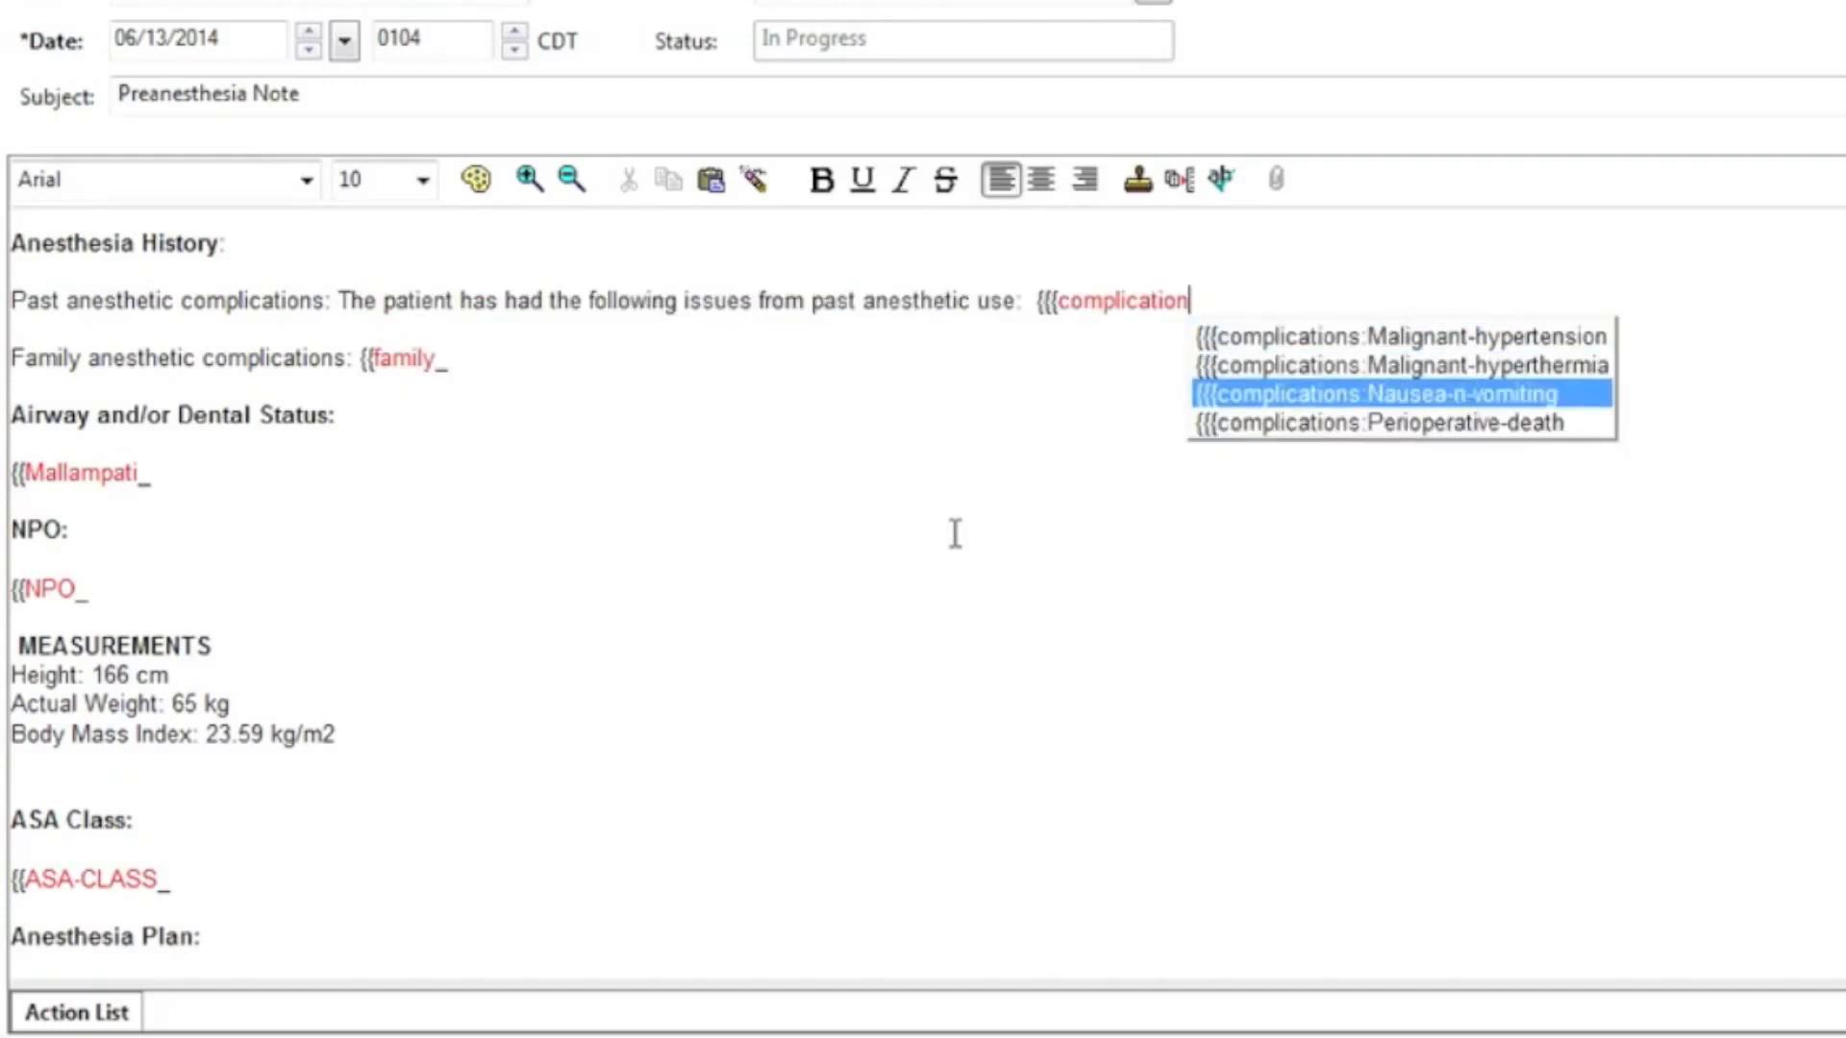
{"action": "key", "text": "Return"}
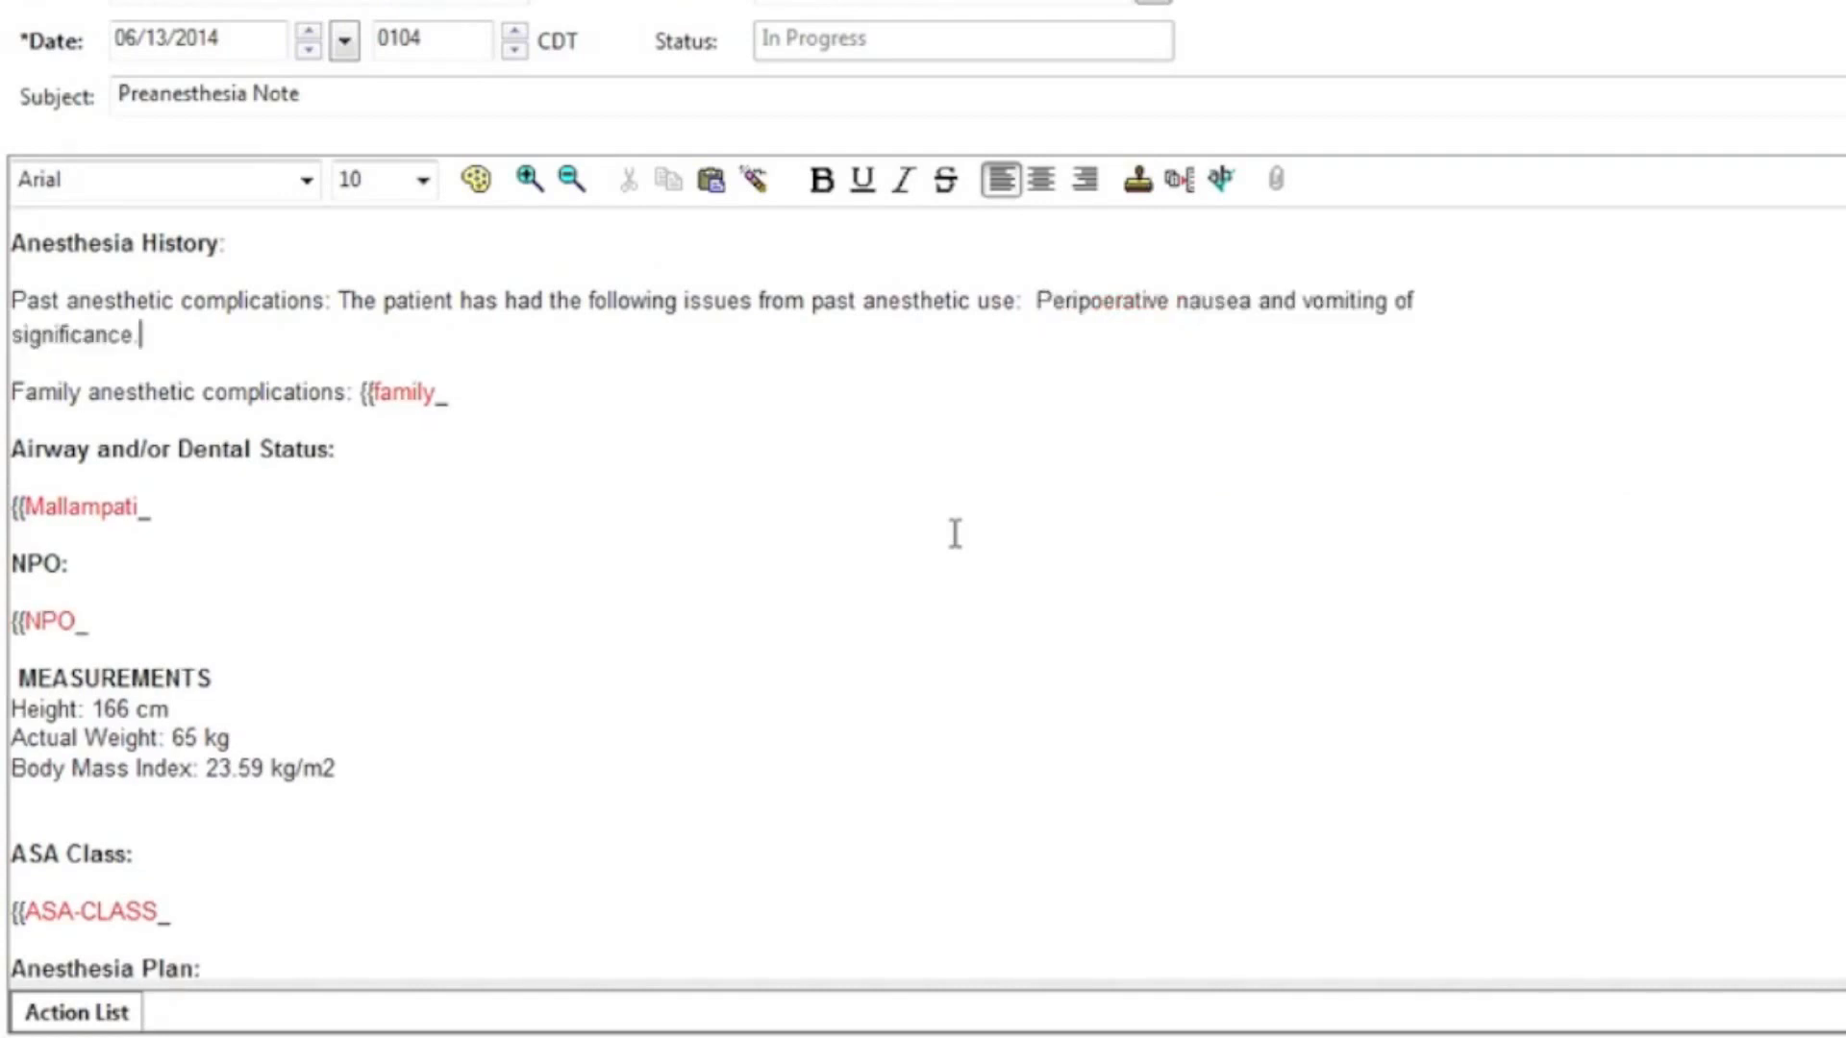
Step: Enter 'The father had an MI while undergoing surgery.' as the family complication
{"action": "left_click", "coordinate": [426, 392]}
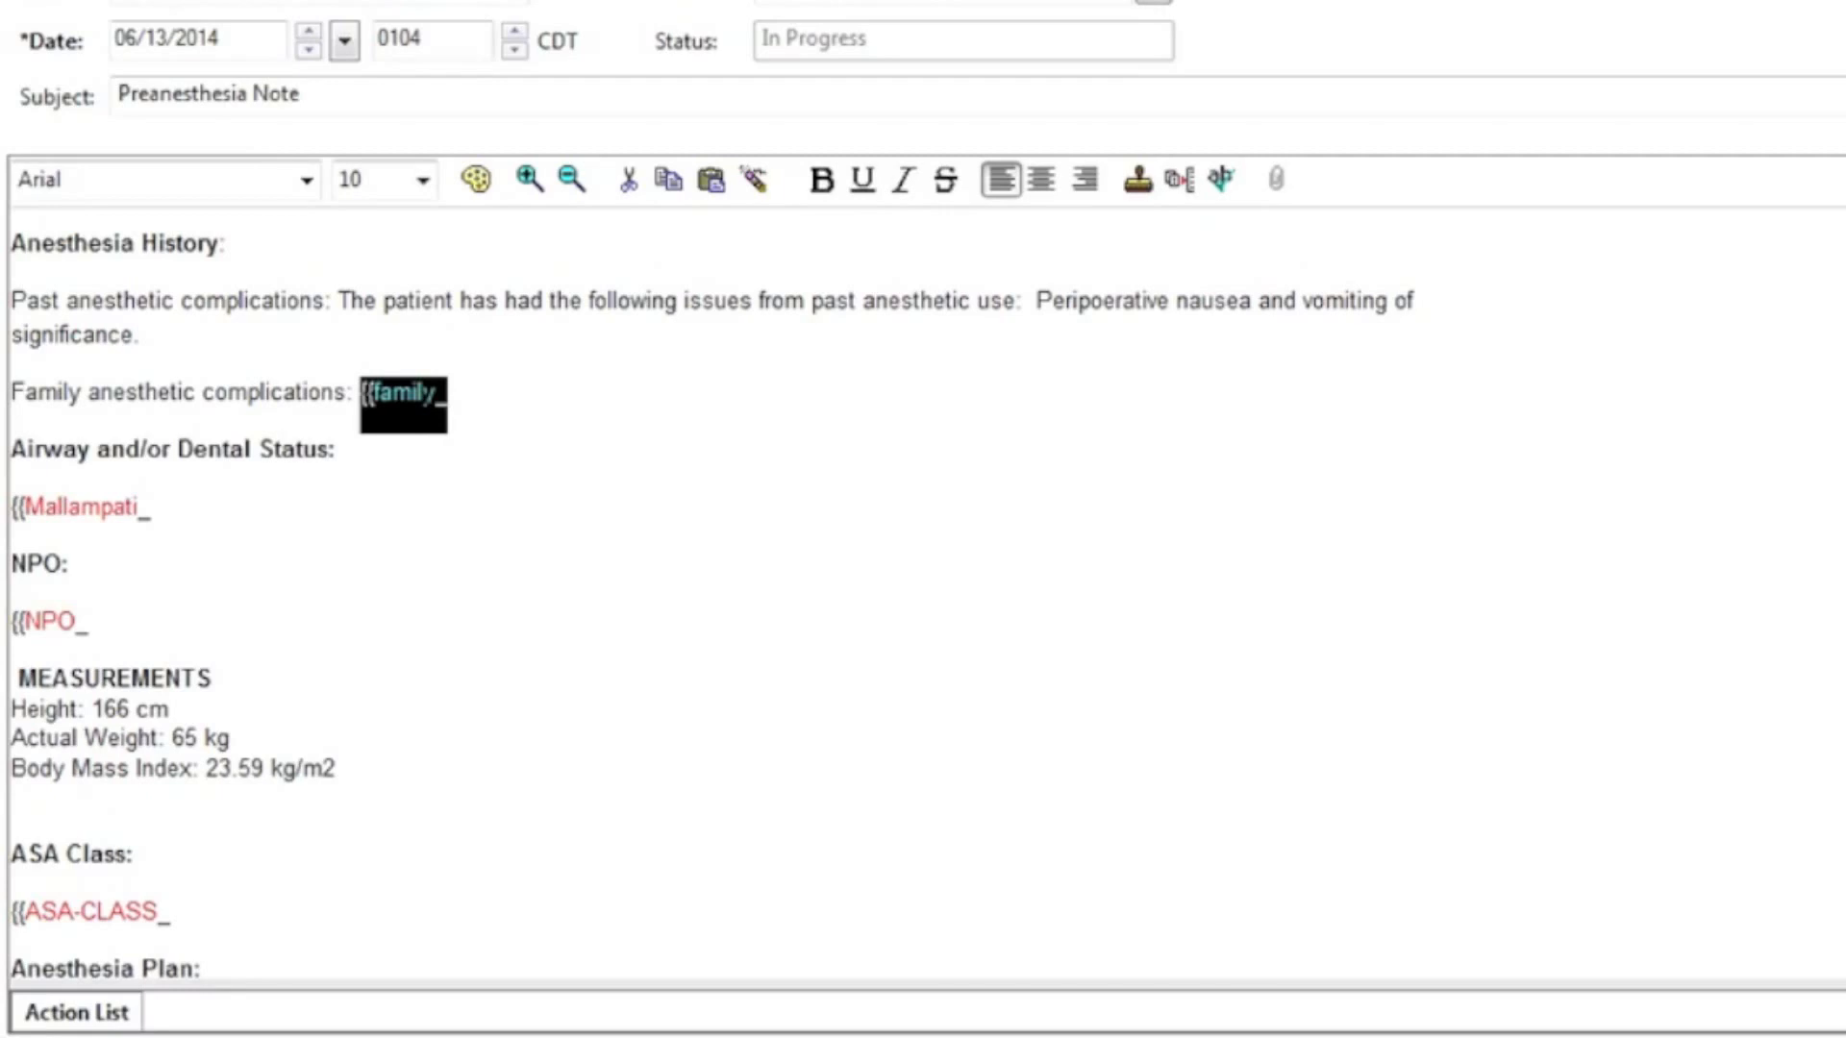
{"action": "type", "text": "Th"}
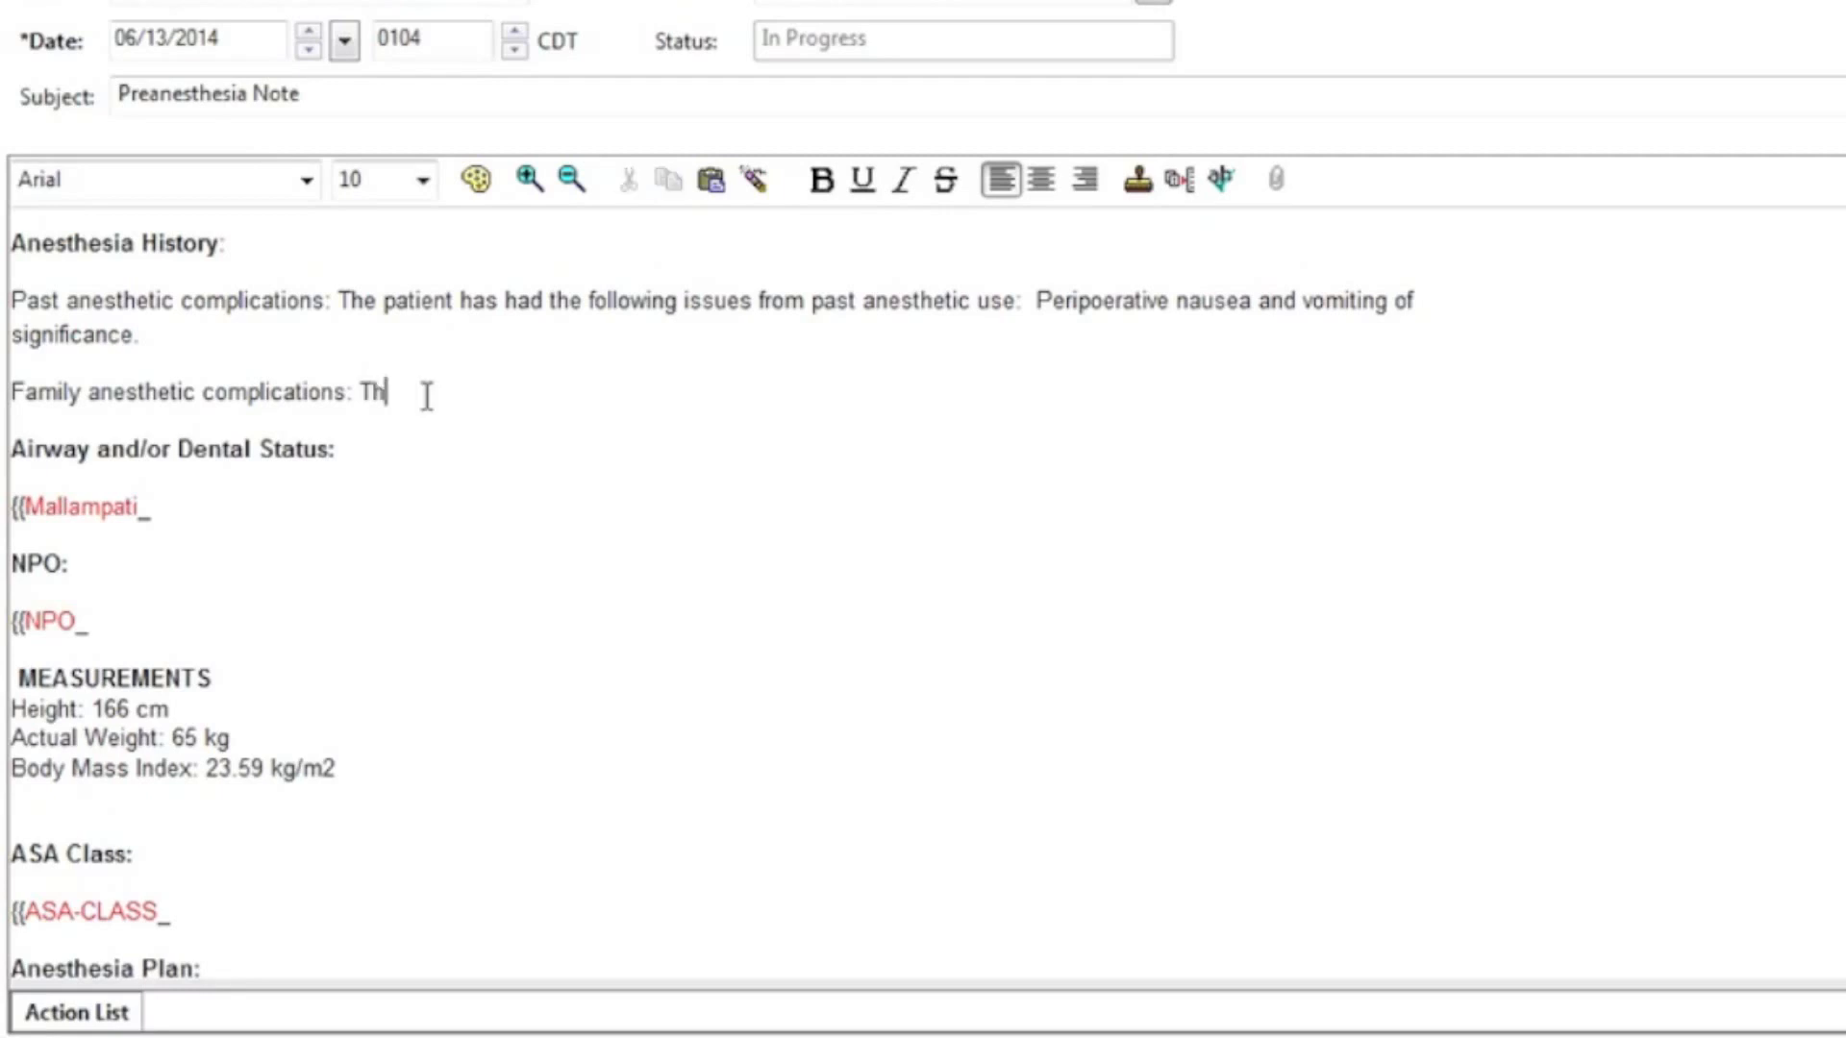
{"action": "type", "text": "e father had an MI while under"}
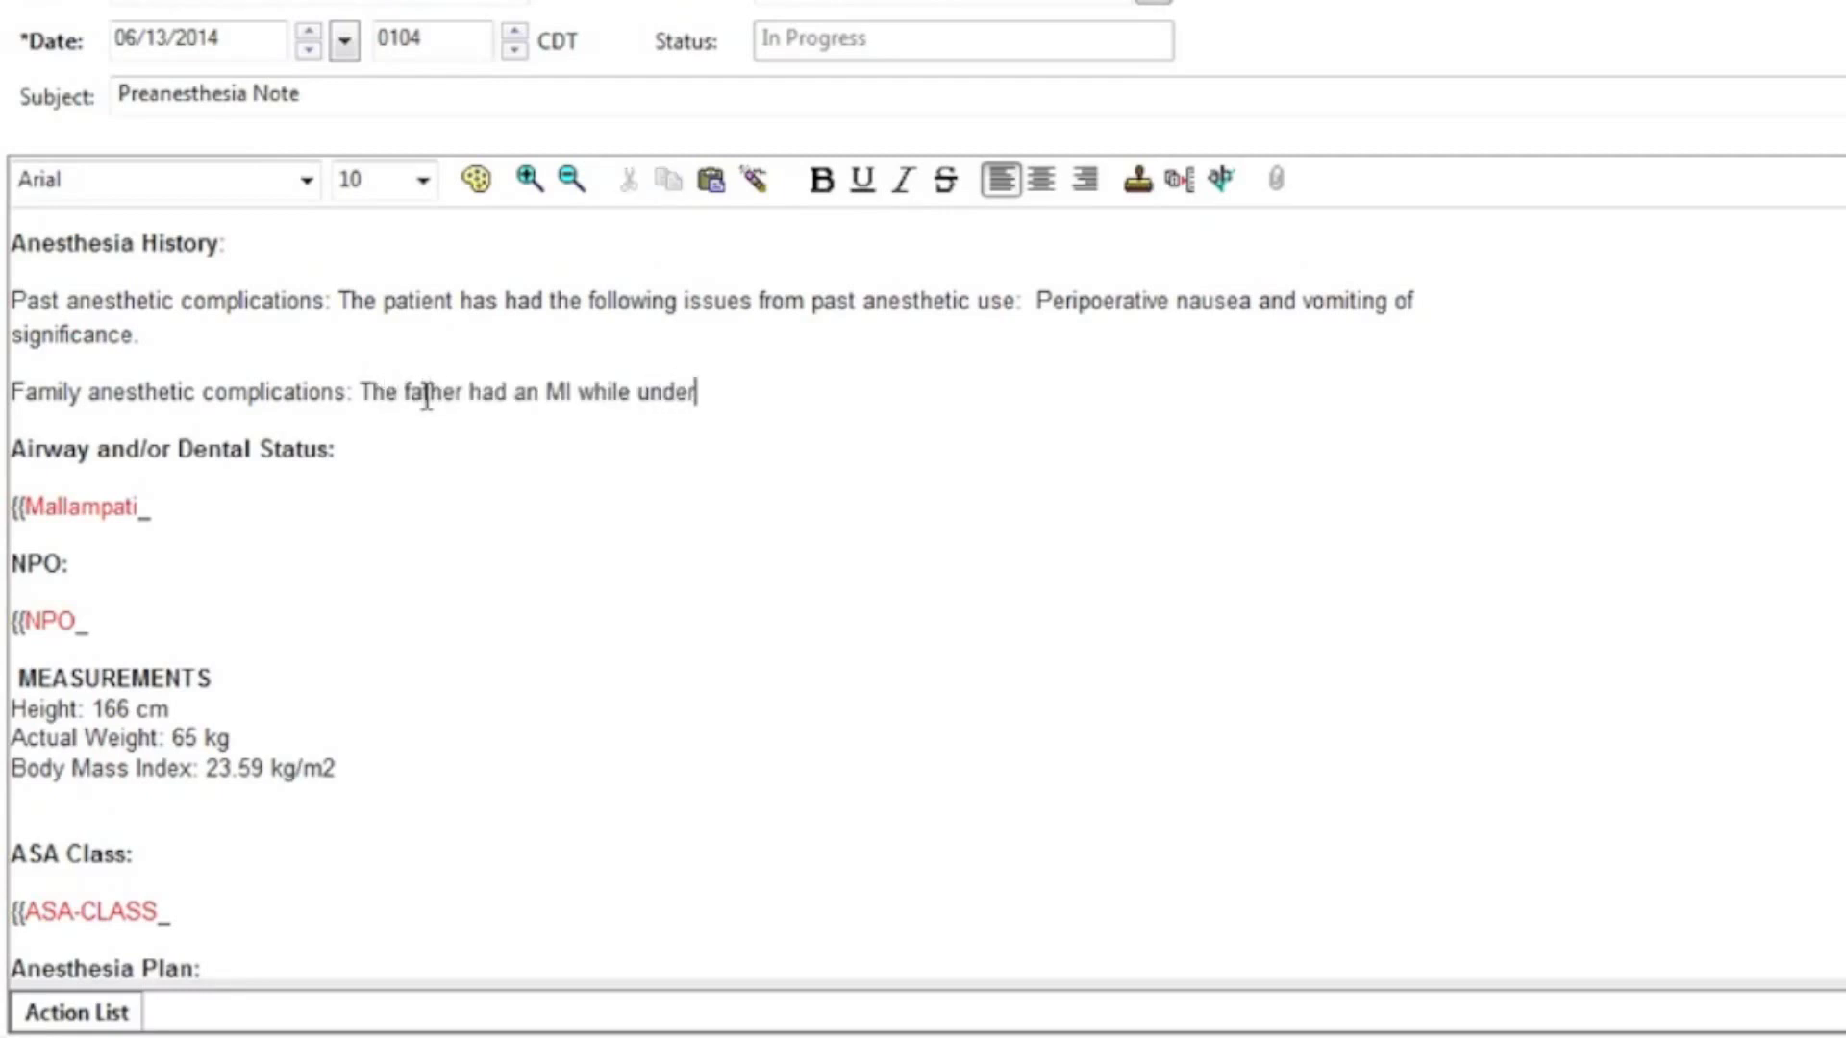
{"action": "type", "text": "going surgery."}
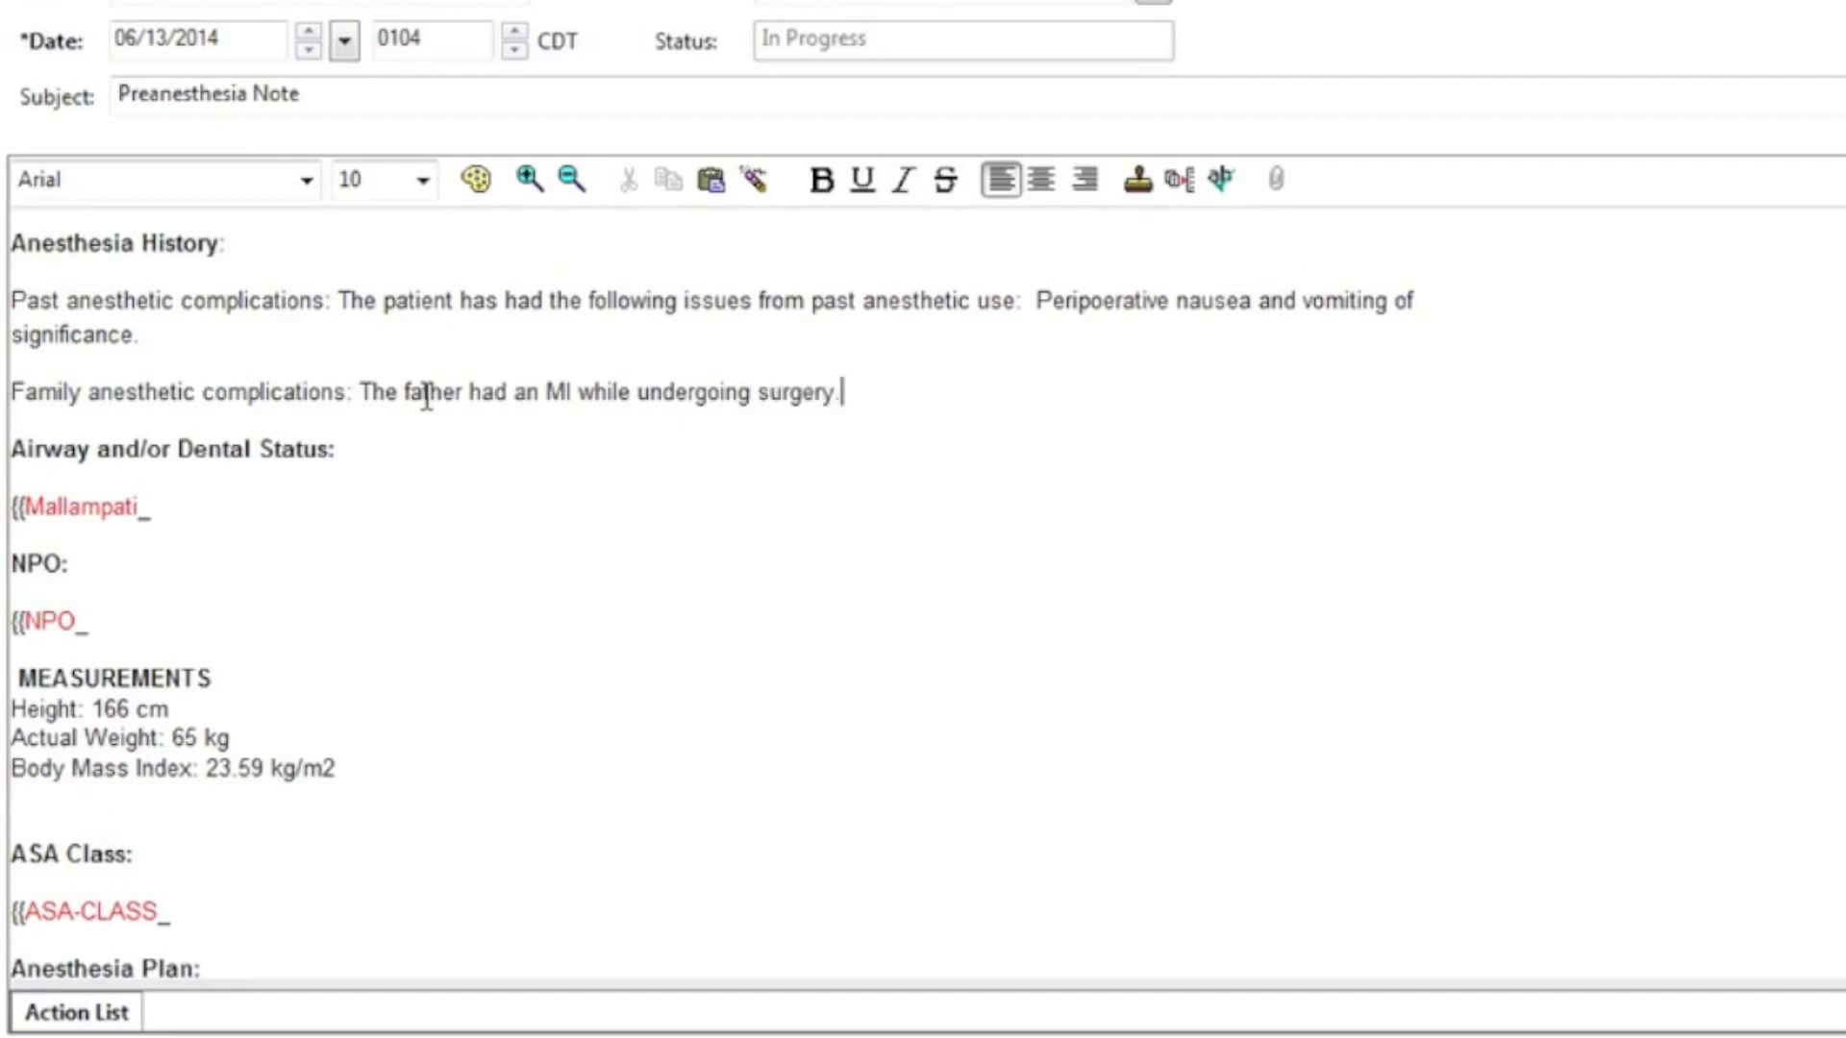
{"action": "key", "text": "F3"}
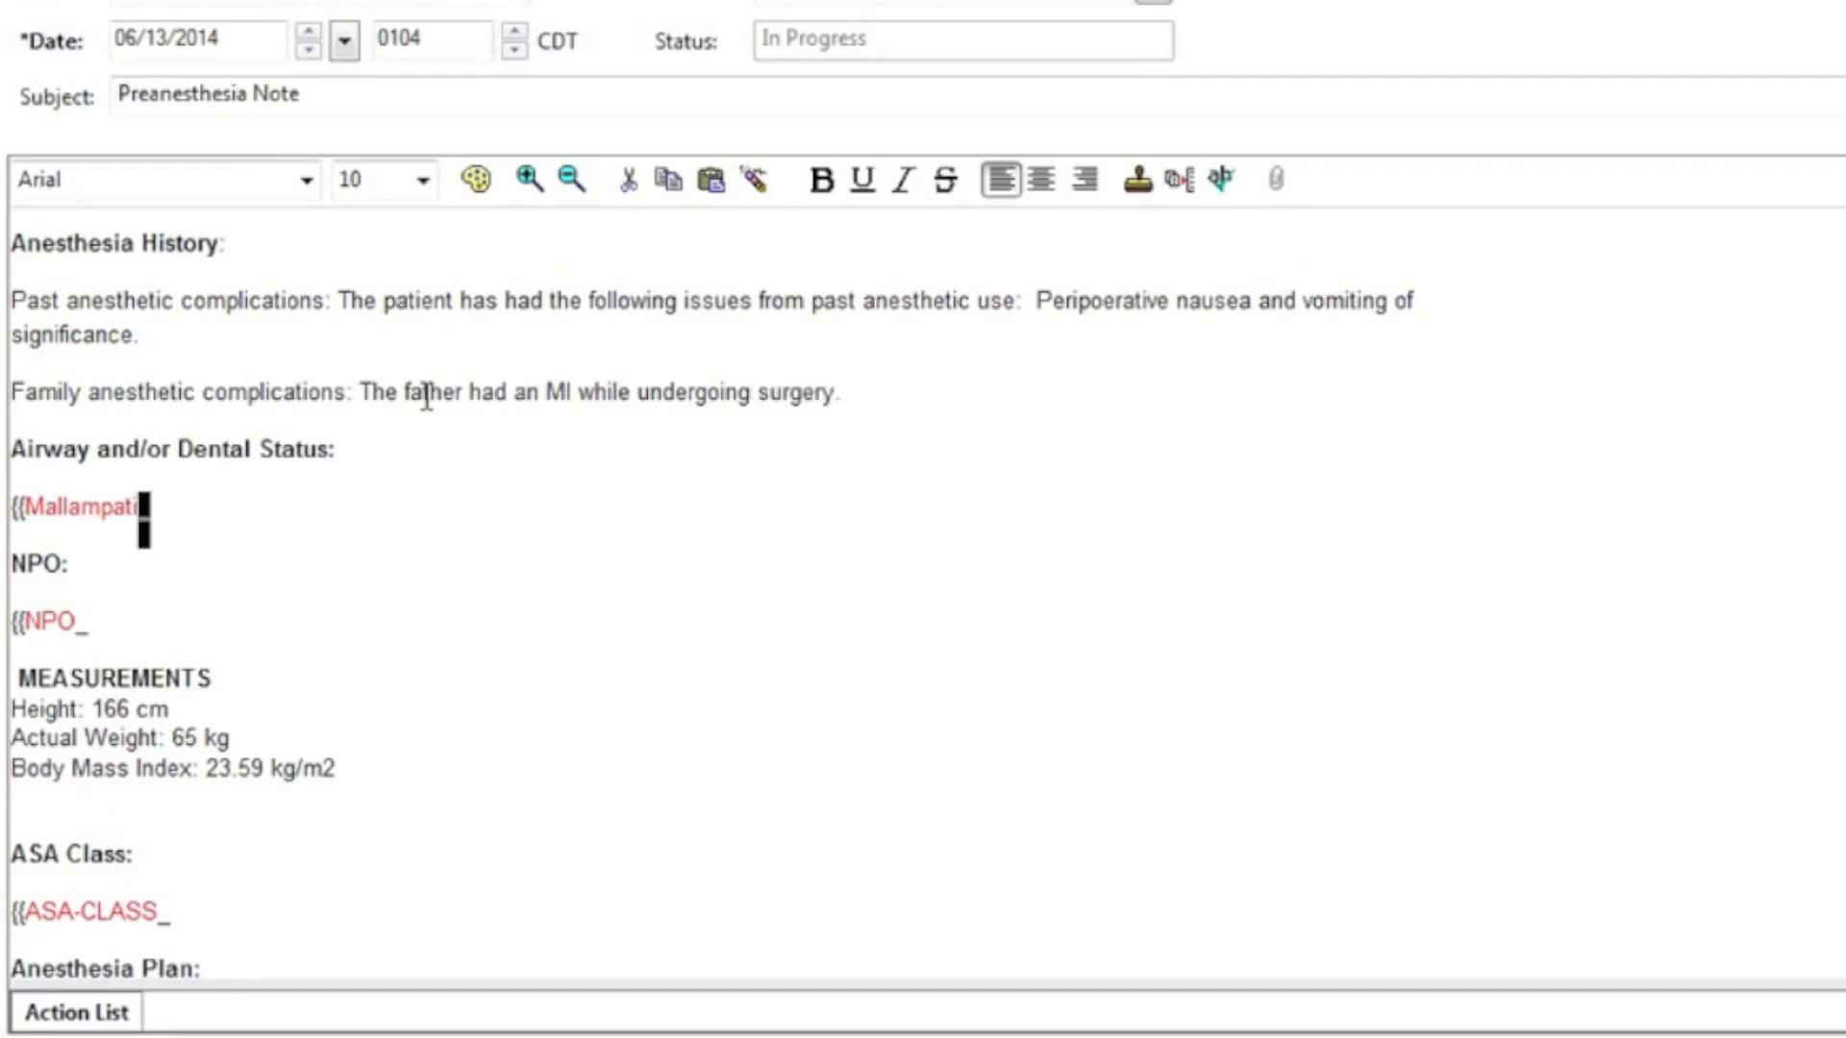
Step: Set the airway to Mallampati class 3 and record NPO status as Yes
{"action": "key", "text": "BackSpace"}
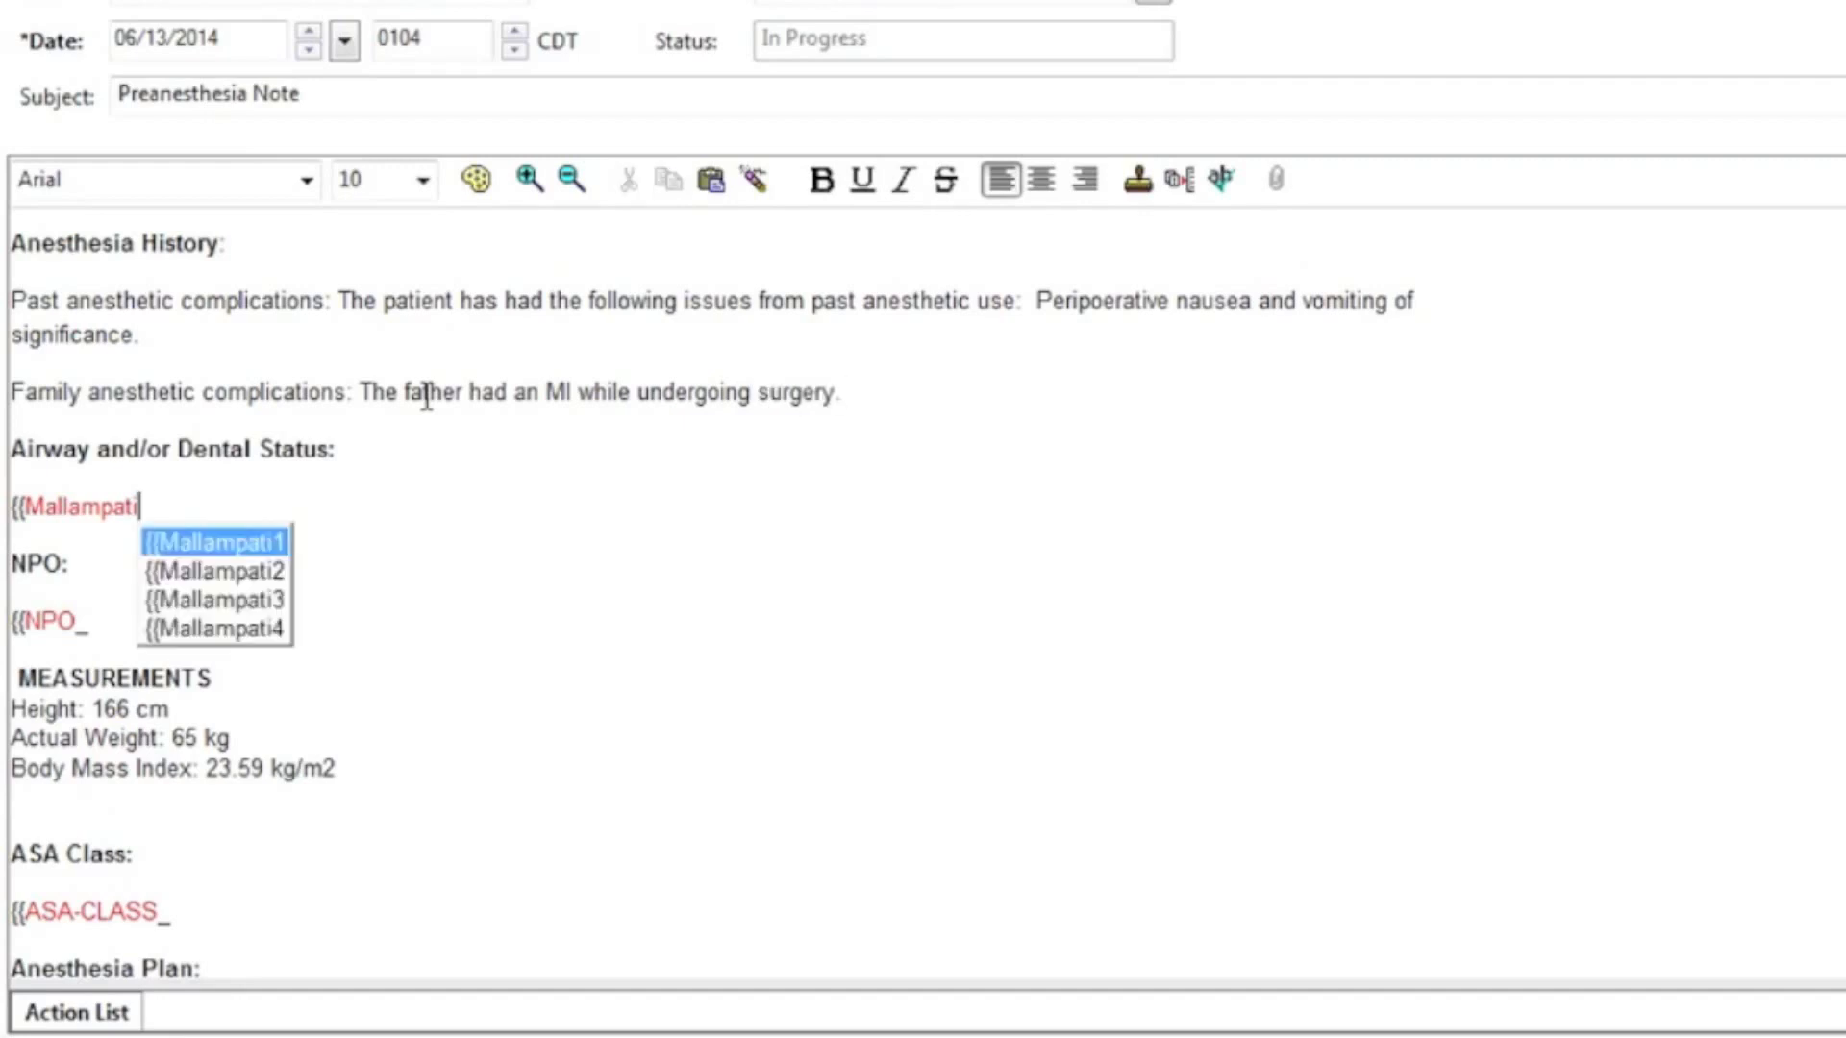
{"action": "key", "text": "Down"}
{"action": "key", "text": "Down"}
{"action": "key", "text": "Return"}
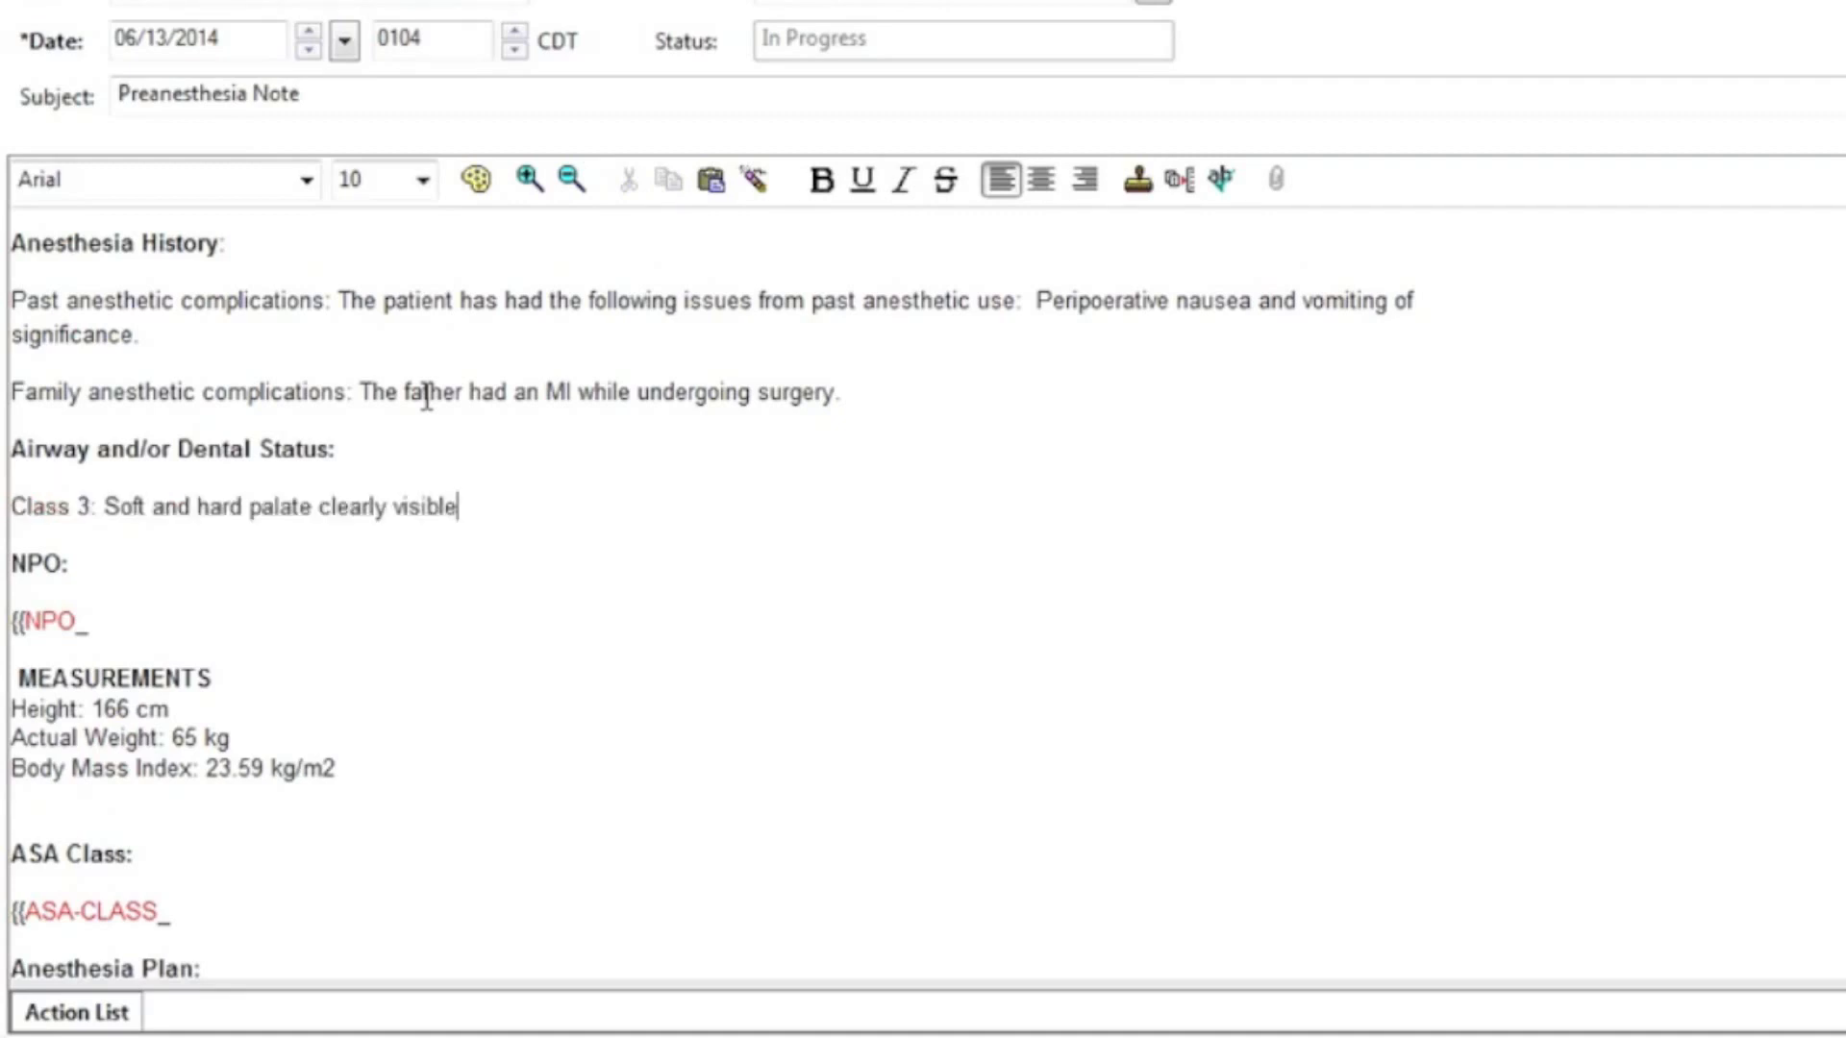
{"action": "key", "text": "F3"}
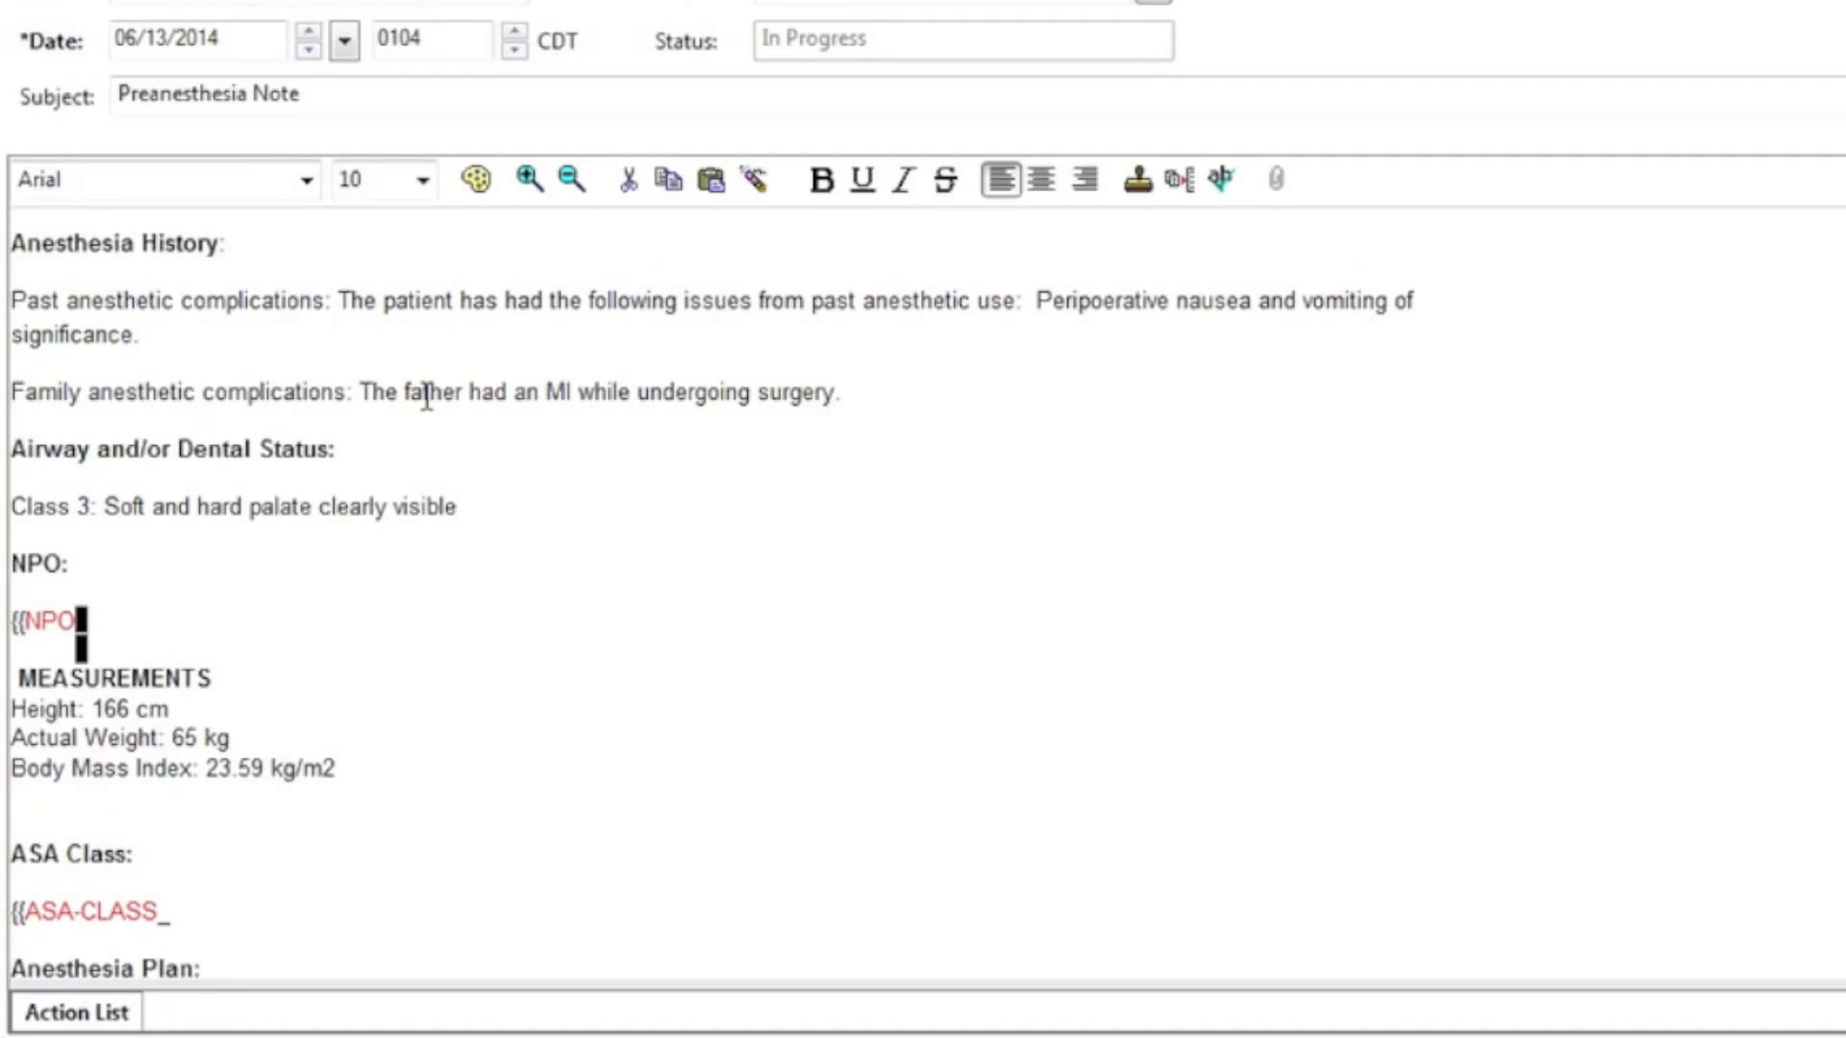
{"action": "key", "text": "BackSpace"}
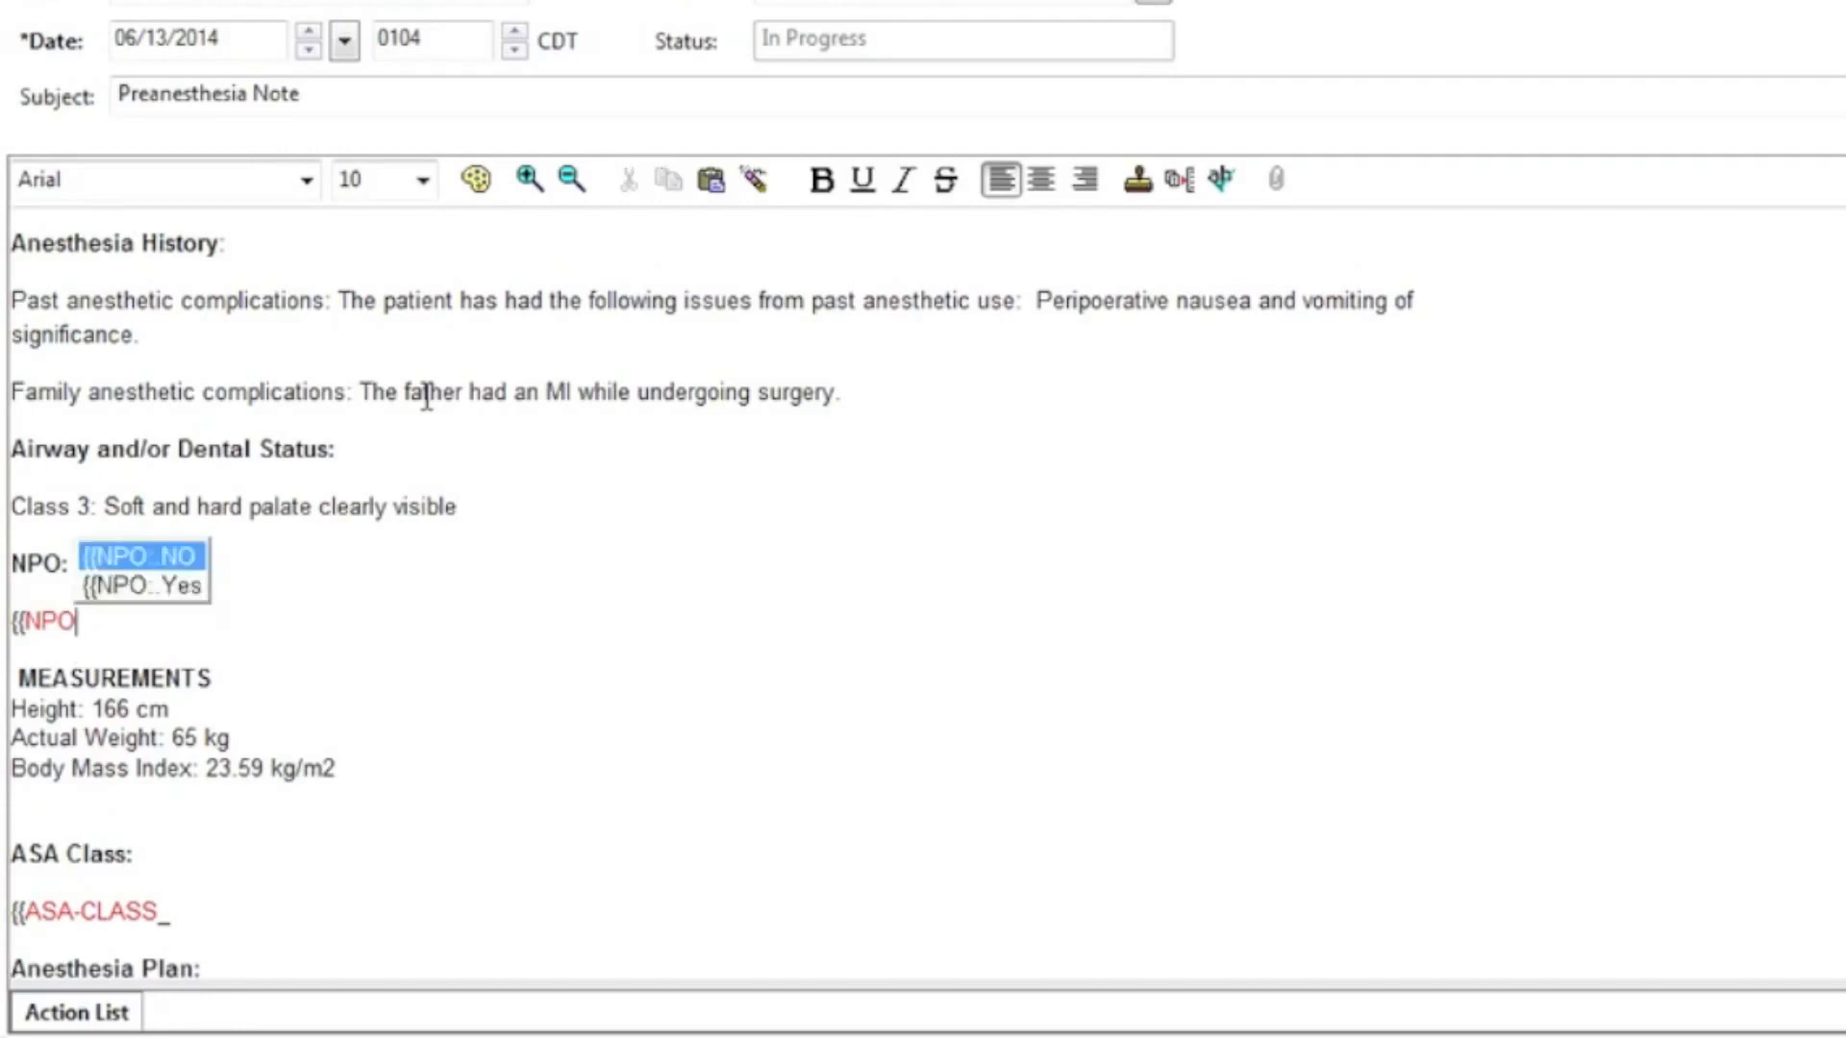
{"action": "key", "text": "Down"}
{"action": "key", "text": "Return"}
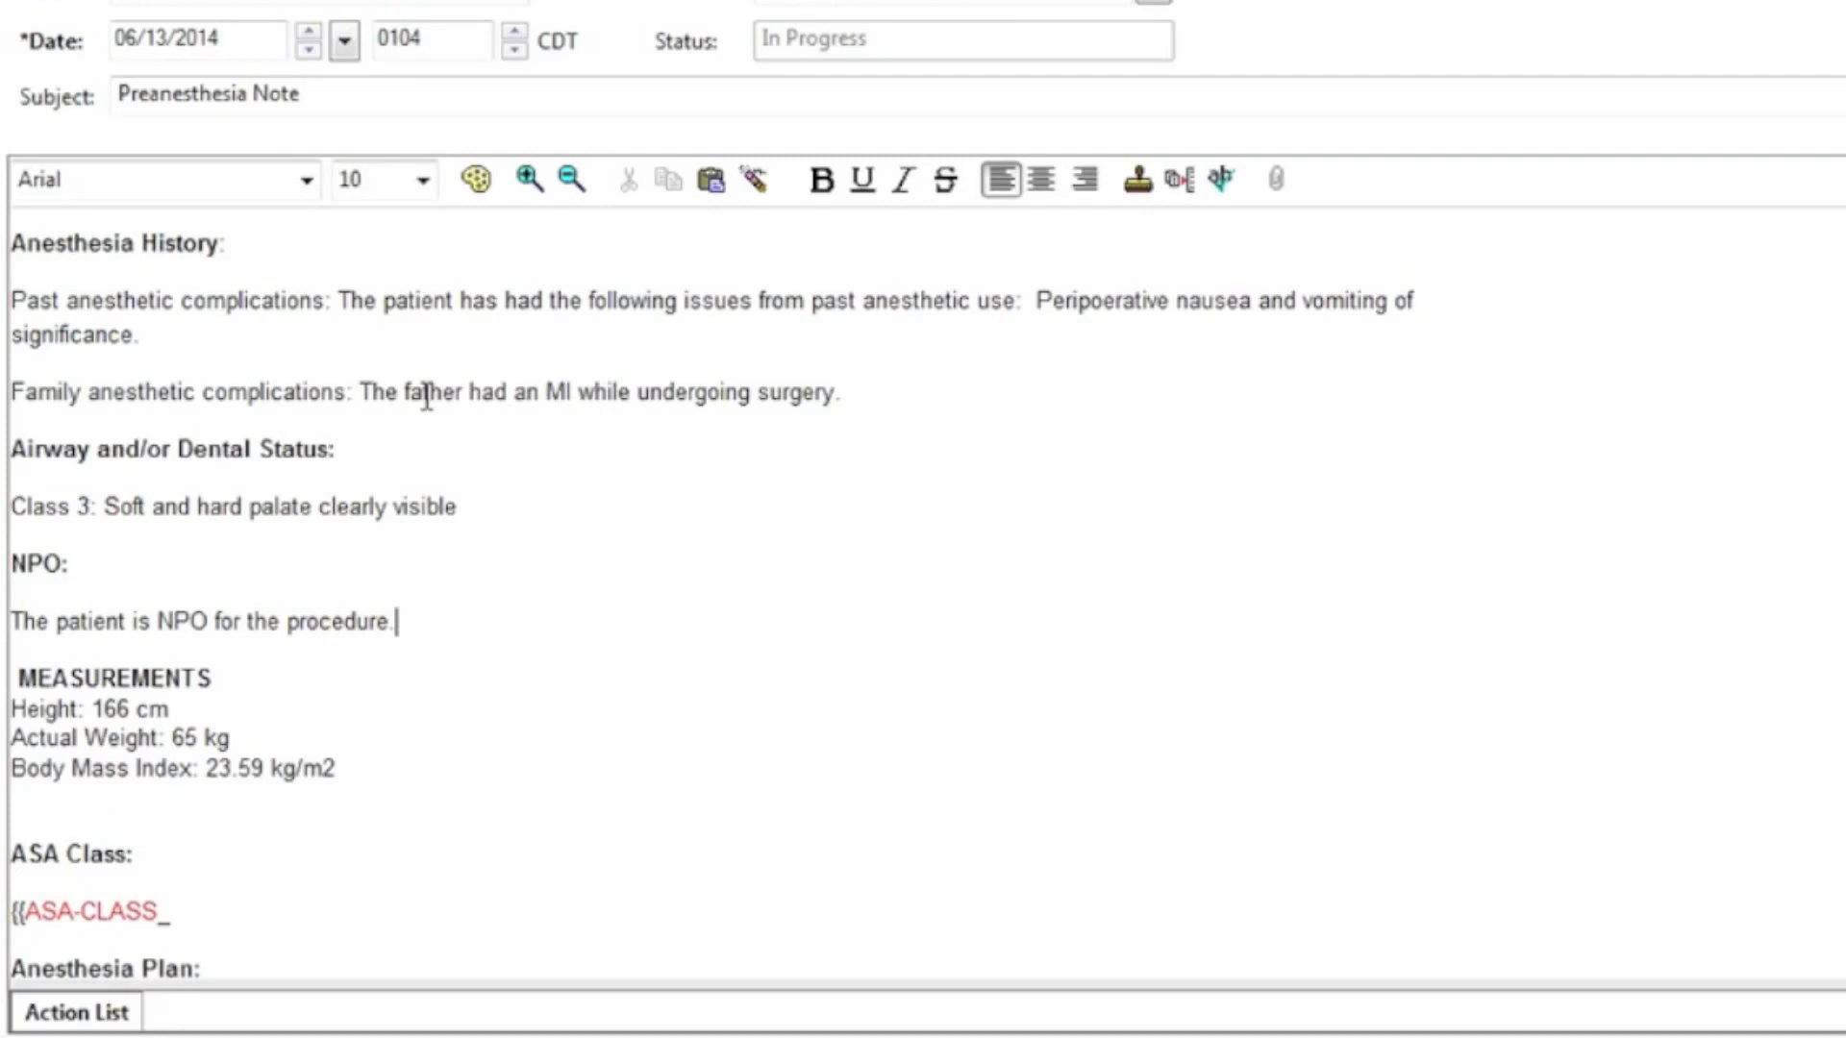
Step: Set ASA Class to ASA Physical Status 3 - a patient with severe systemic disease
{"action": "key", "text": "F3"}
{"action": "key", "text": "BackSpace"}
{"action": "mouse_move", "coordinate": [257, 835]}
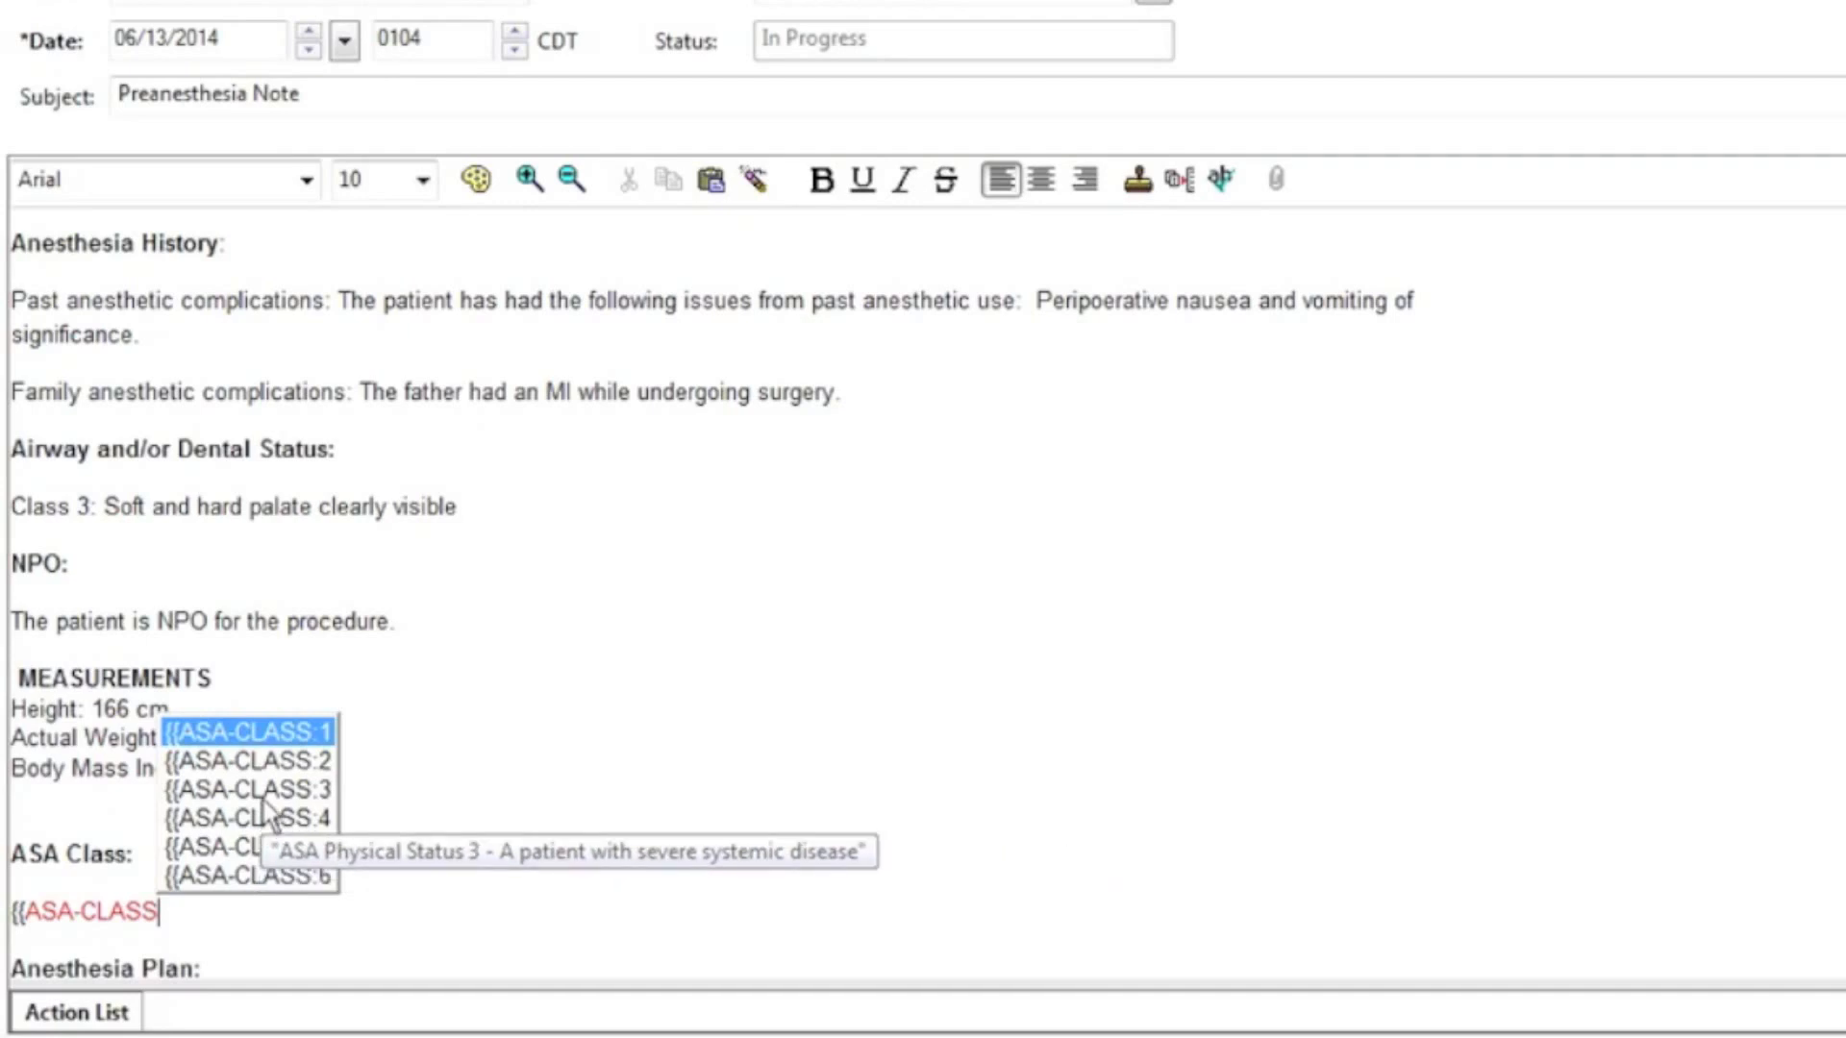
{"action": "left_click", "coordinate": [264, 799]}
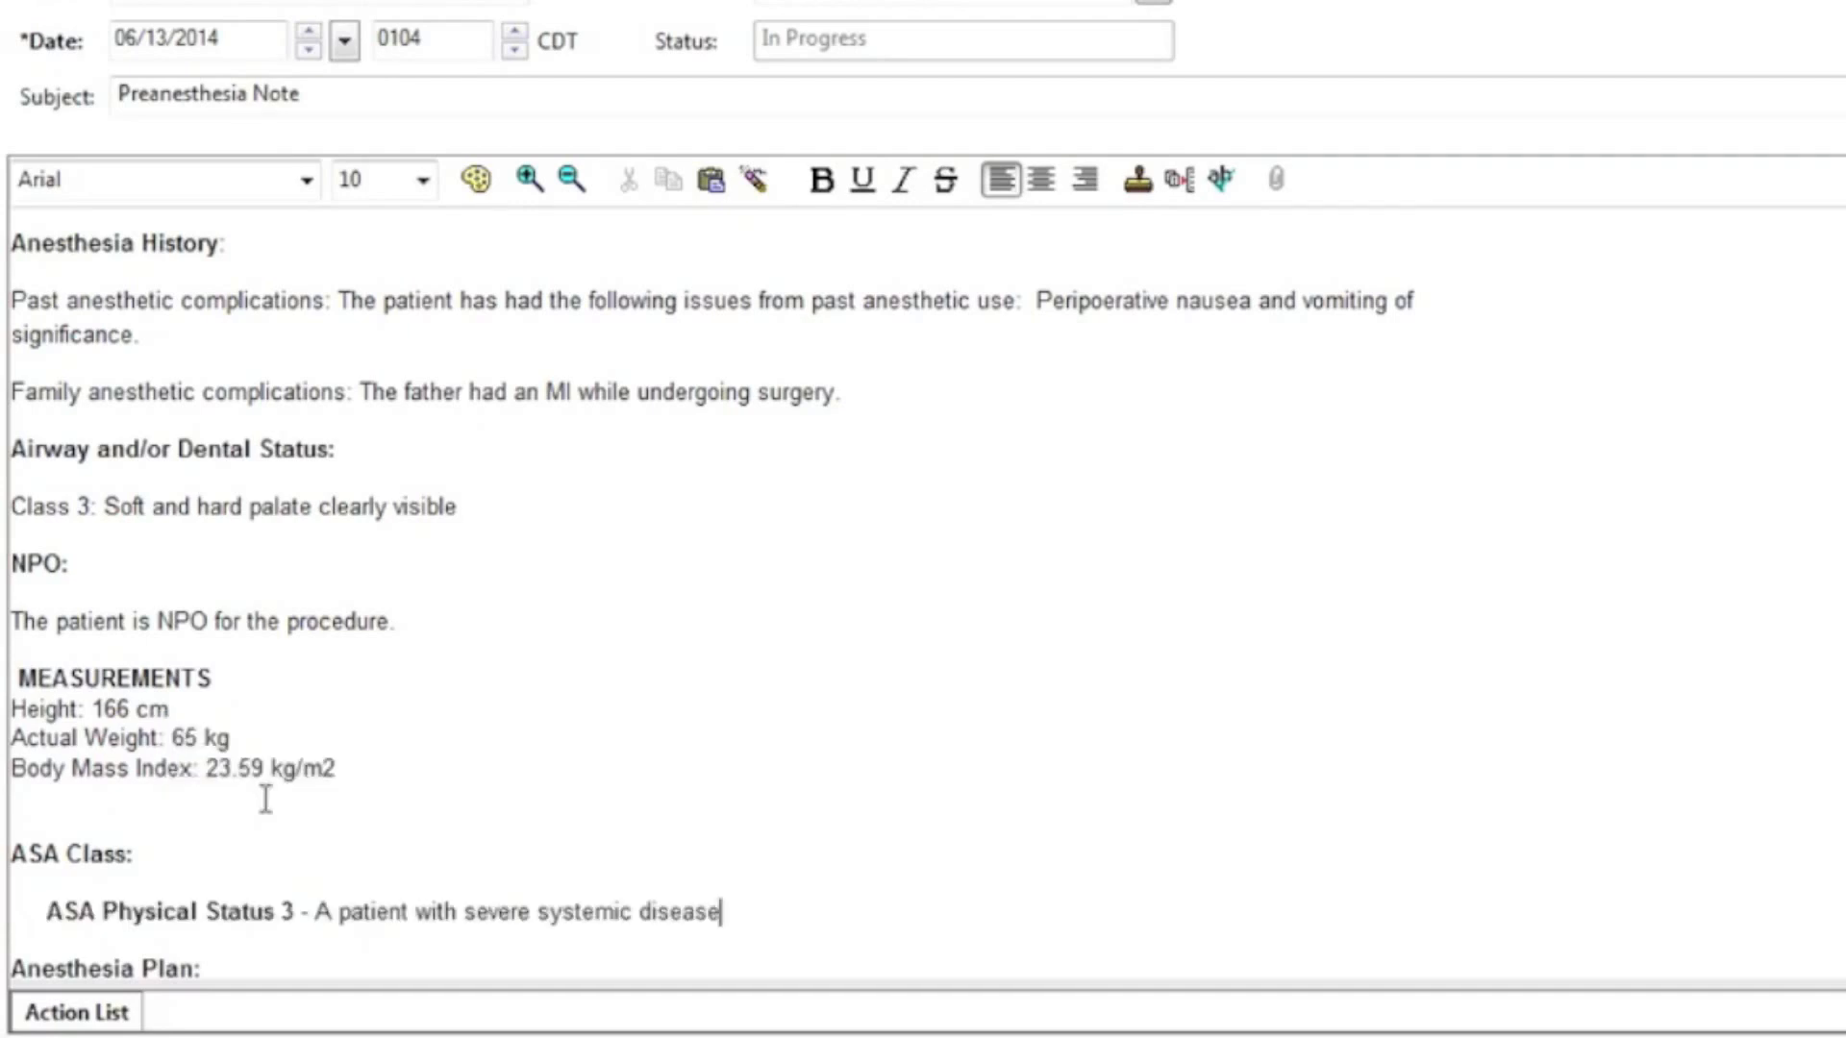
{"action": "type", "text": "3"}
{"action": "scroll", "coordinate": [923, 596], "scroll_direction": "down", "scroll_amount": 4}
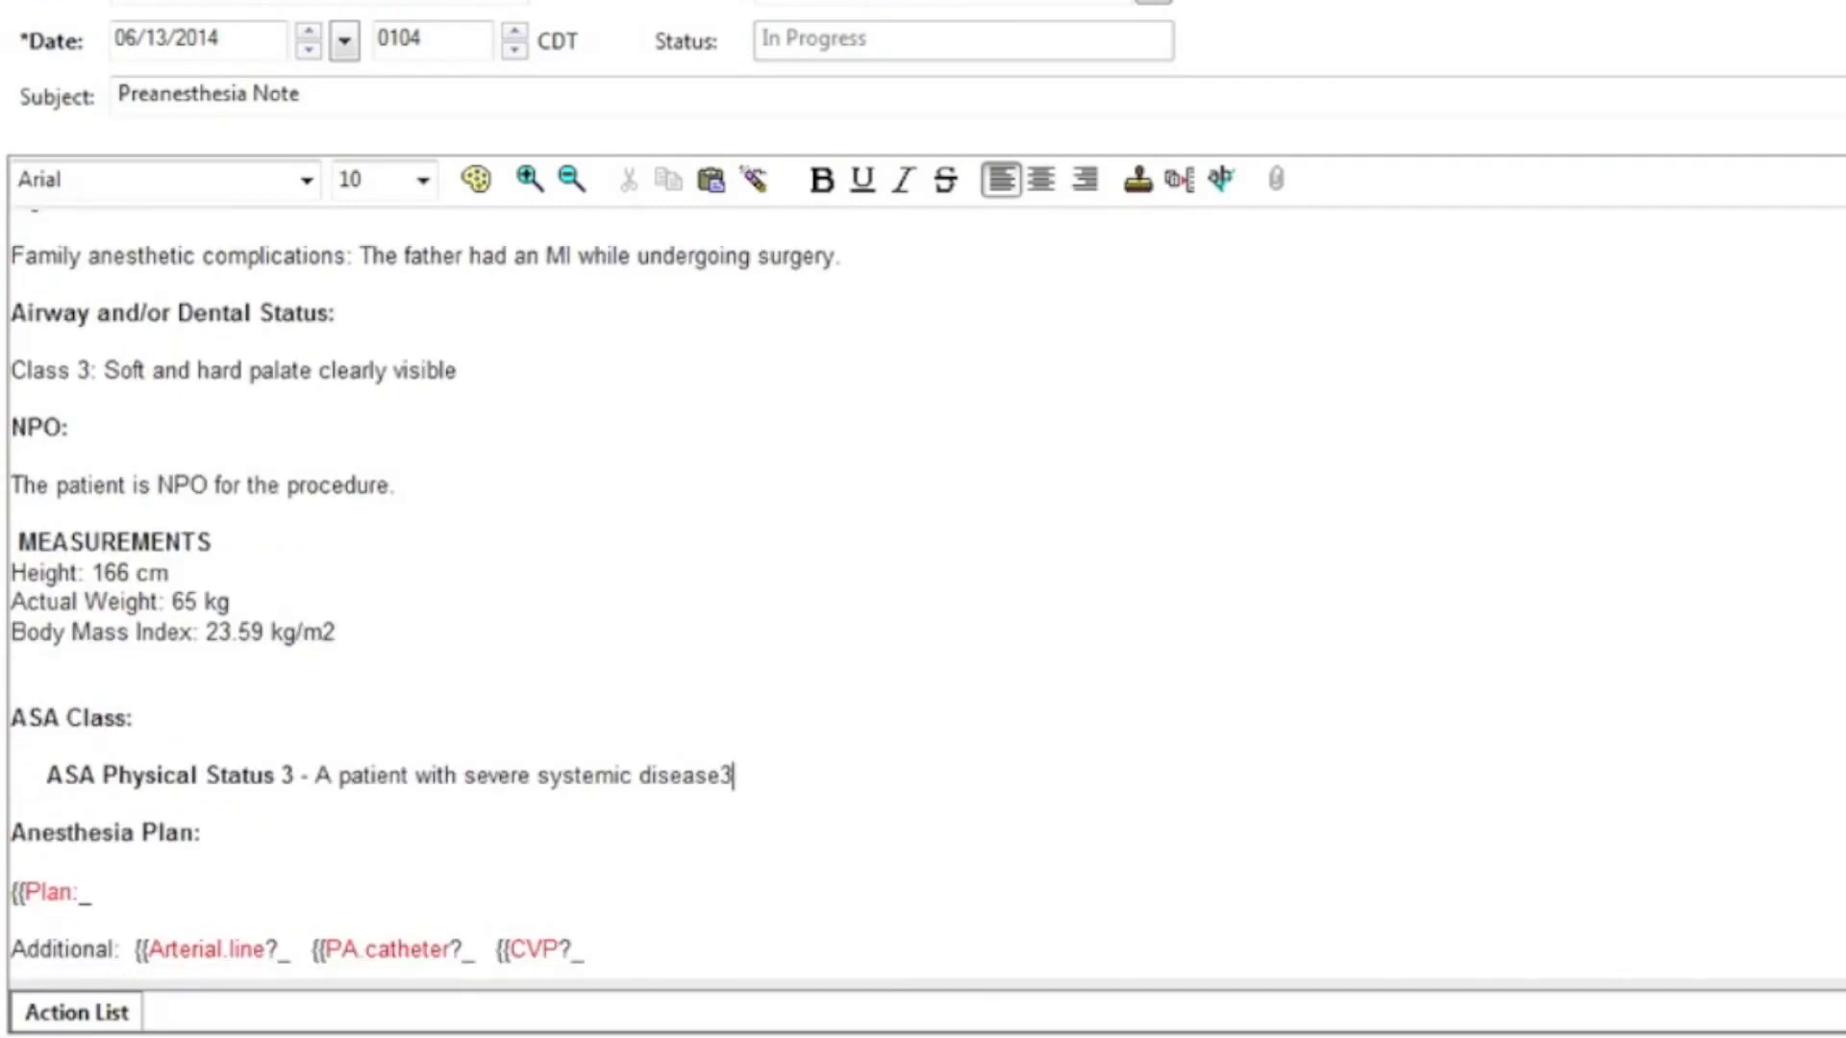
Step: Set the anesthesia plan to GENERAL ANESTHESIA
{"action": "scroll", "coordinate": [923, 596], "scroll_direction": "up", "scroll_amount": 1}
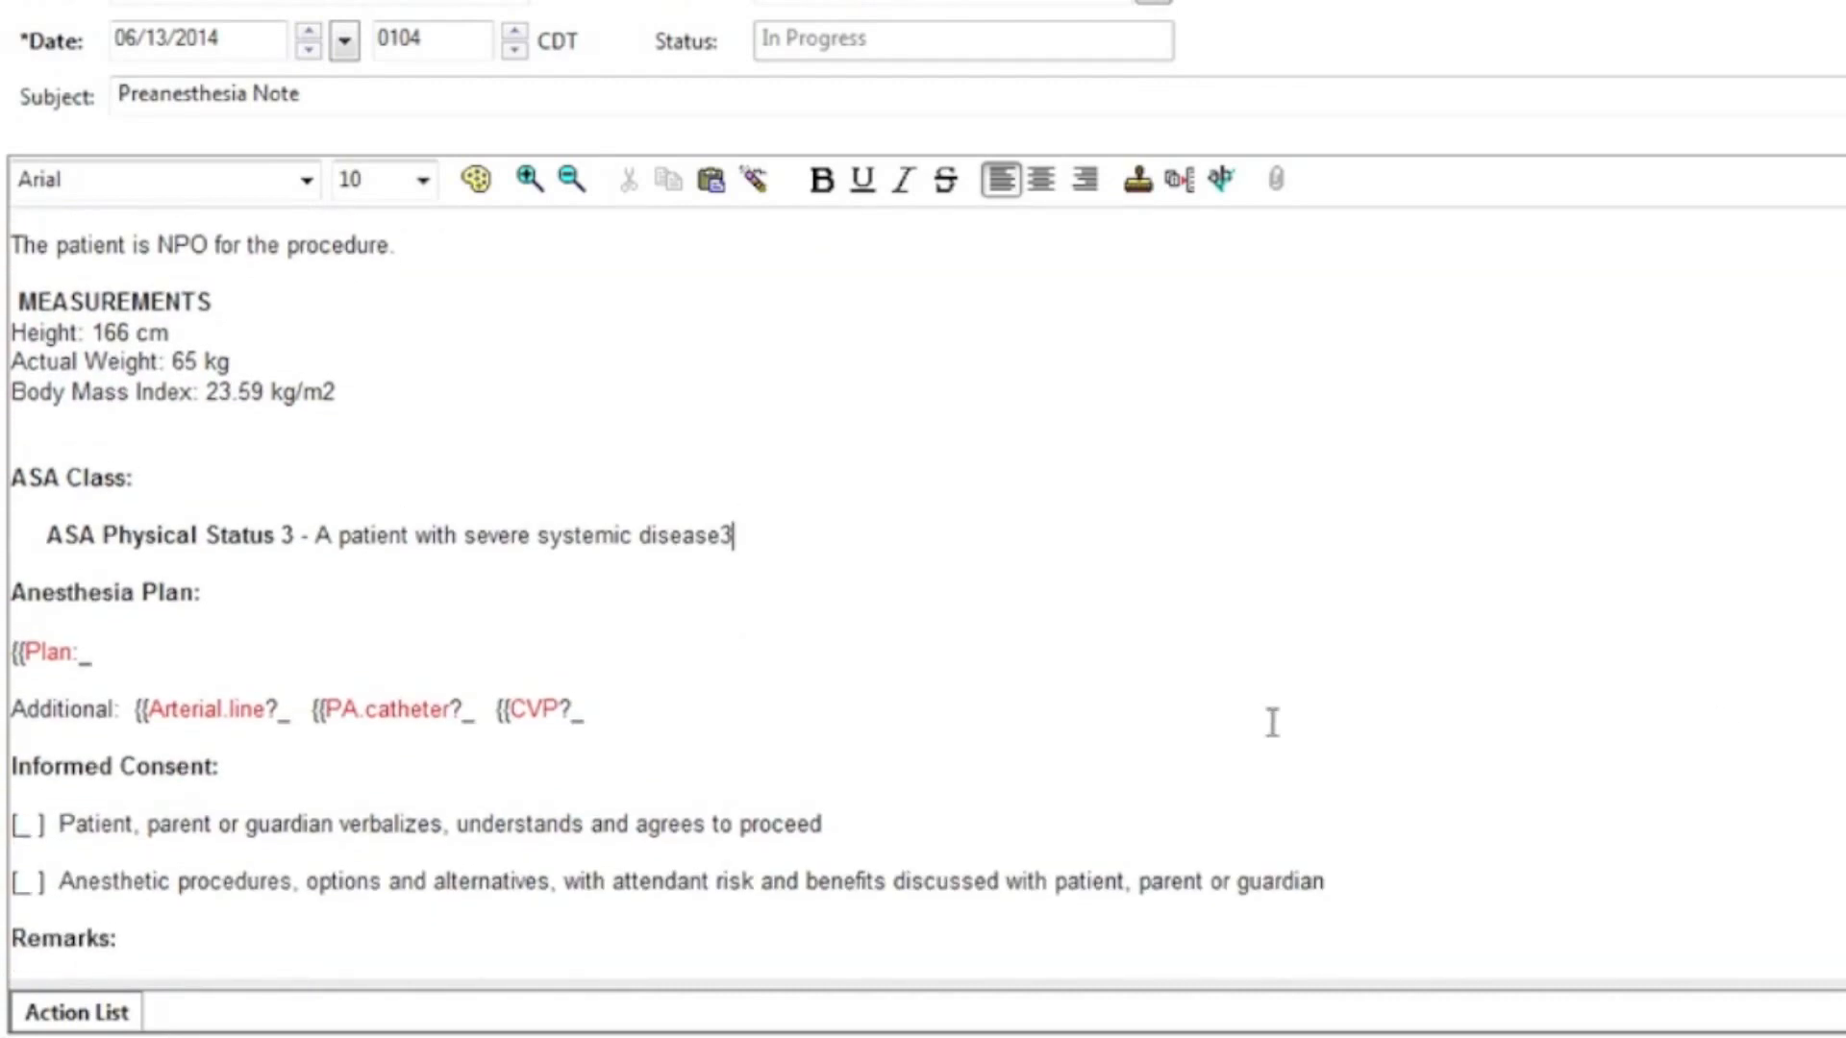
{"action": "key", "text": "F3"}
{"action": "key", "text": "BackSpace"}
{"action": "key", "text": "Down"}
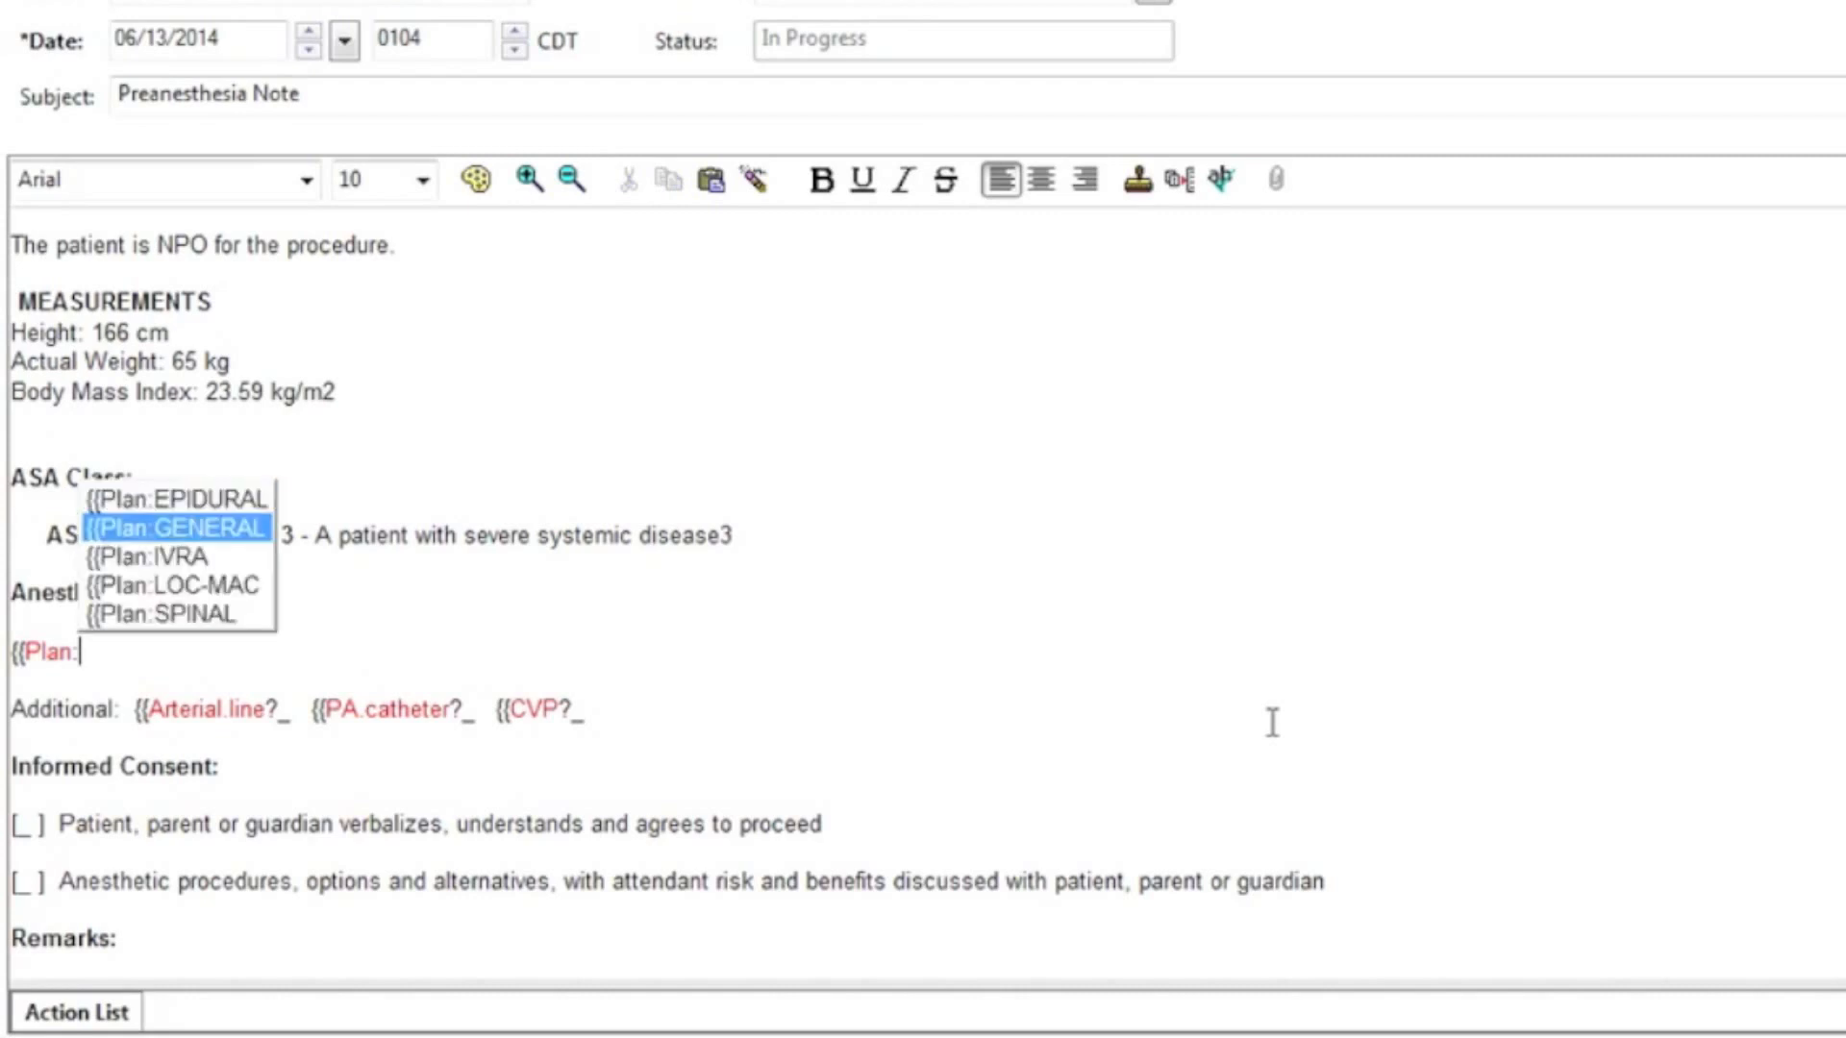
{"action": "key", "text": "Return"}
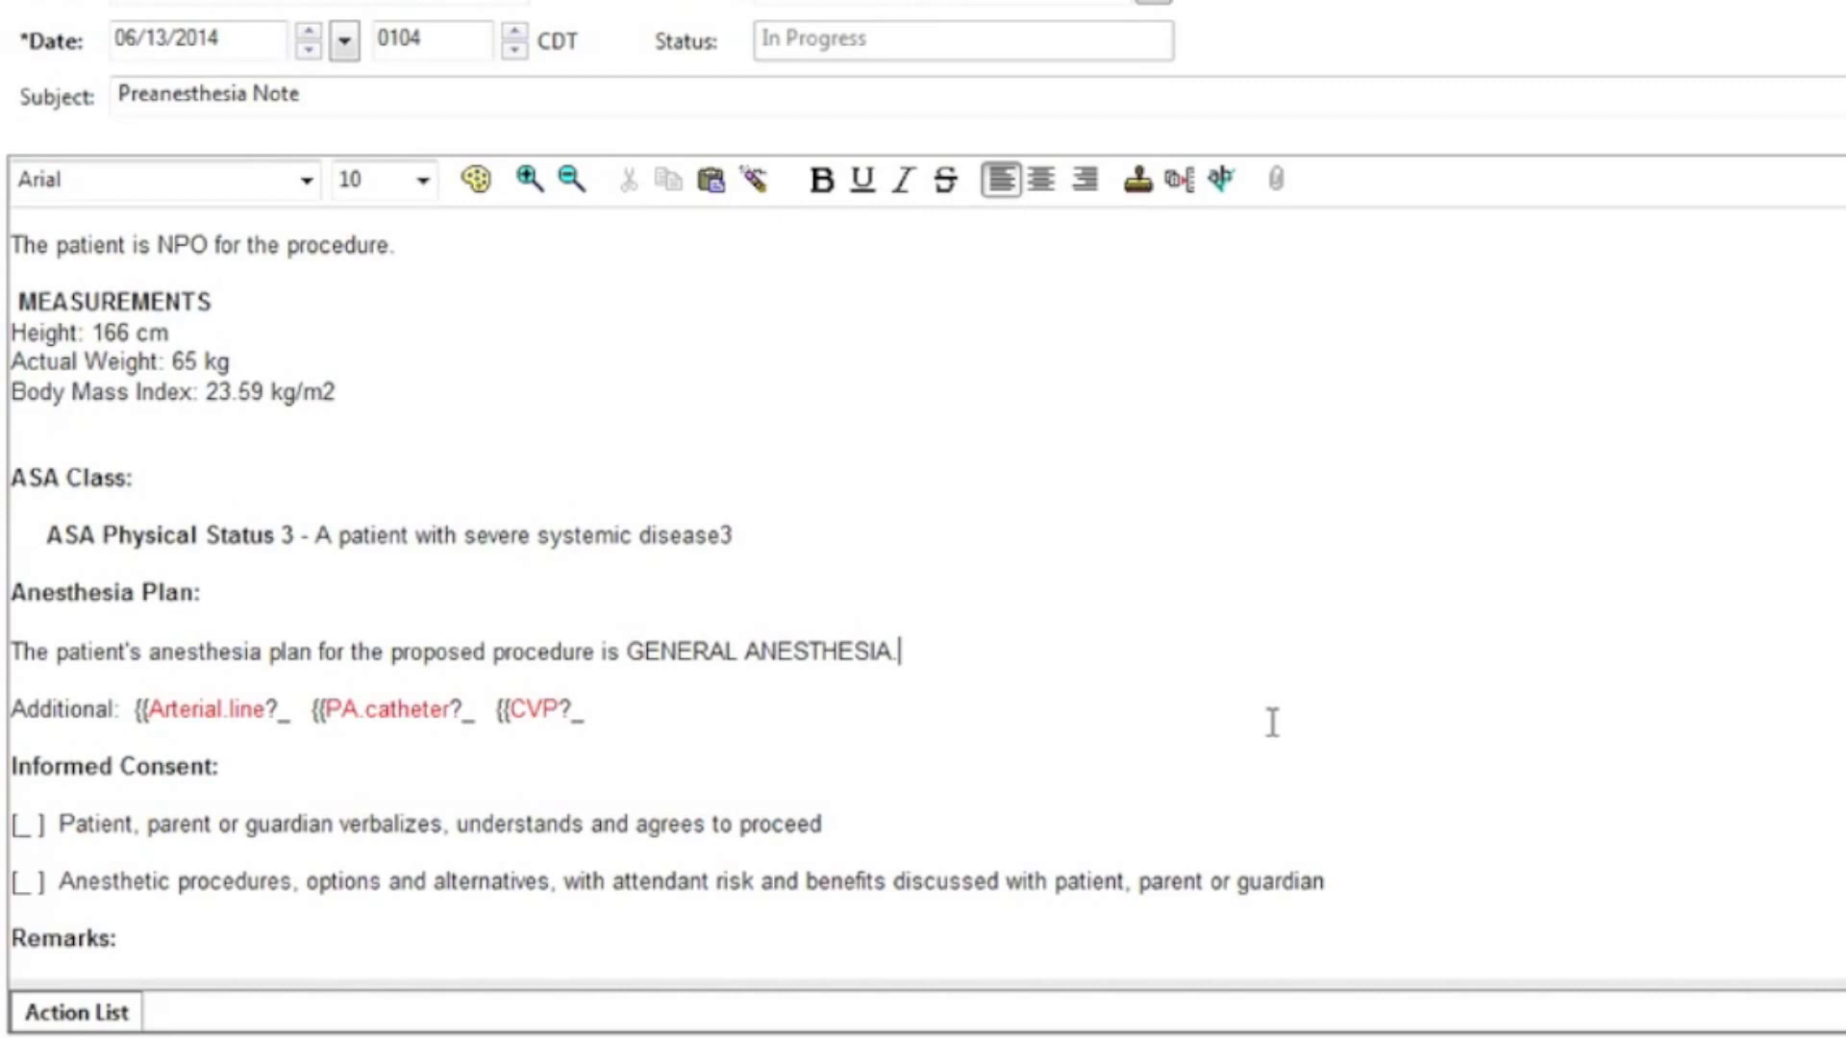
Step: Answer NO for arterial line and PA catheter, and YES for placing a CVP
{"action": "key", "text": "F3"}
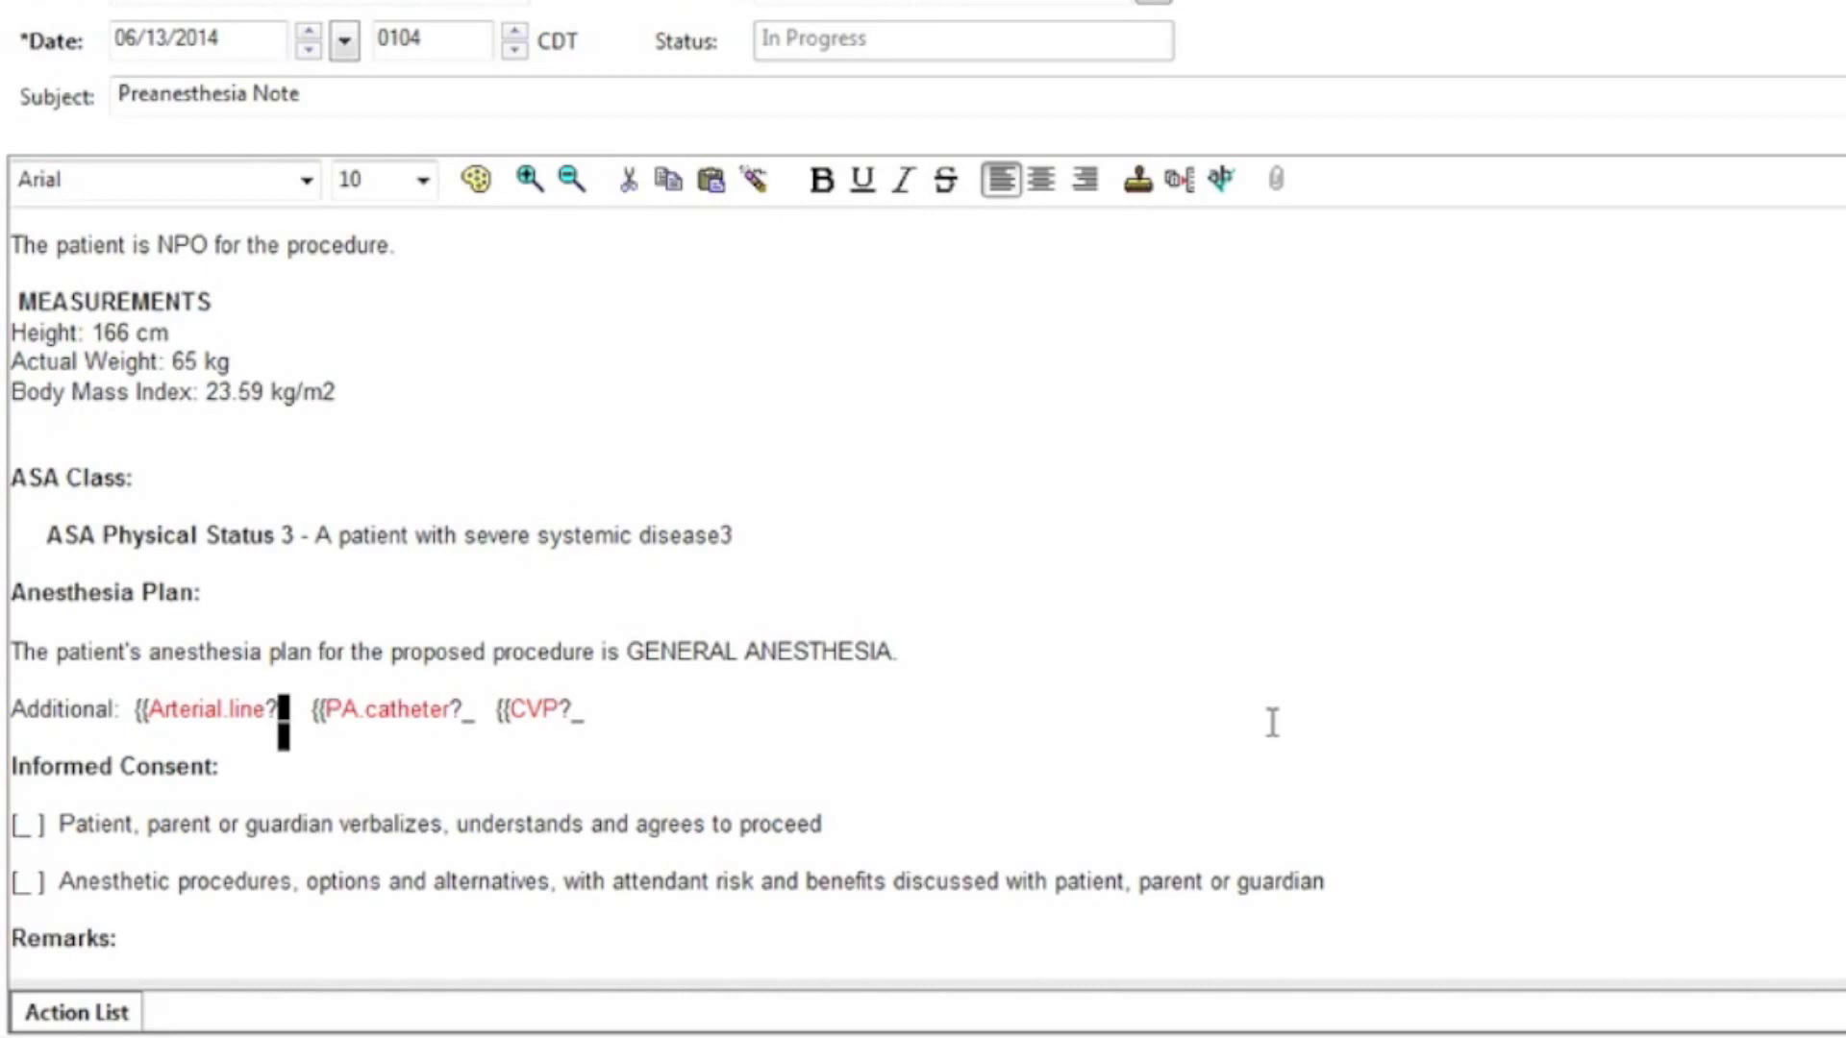
{"action": "key", "text": "BackSpace"}
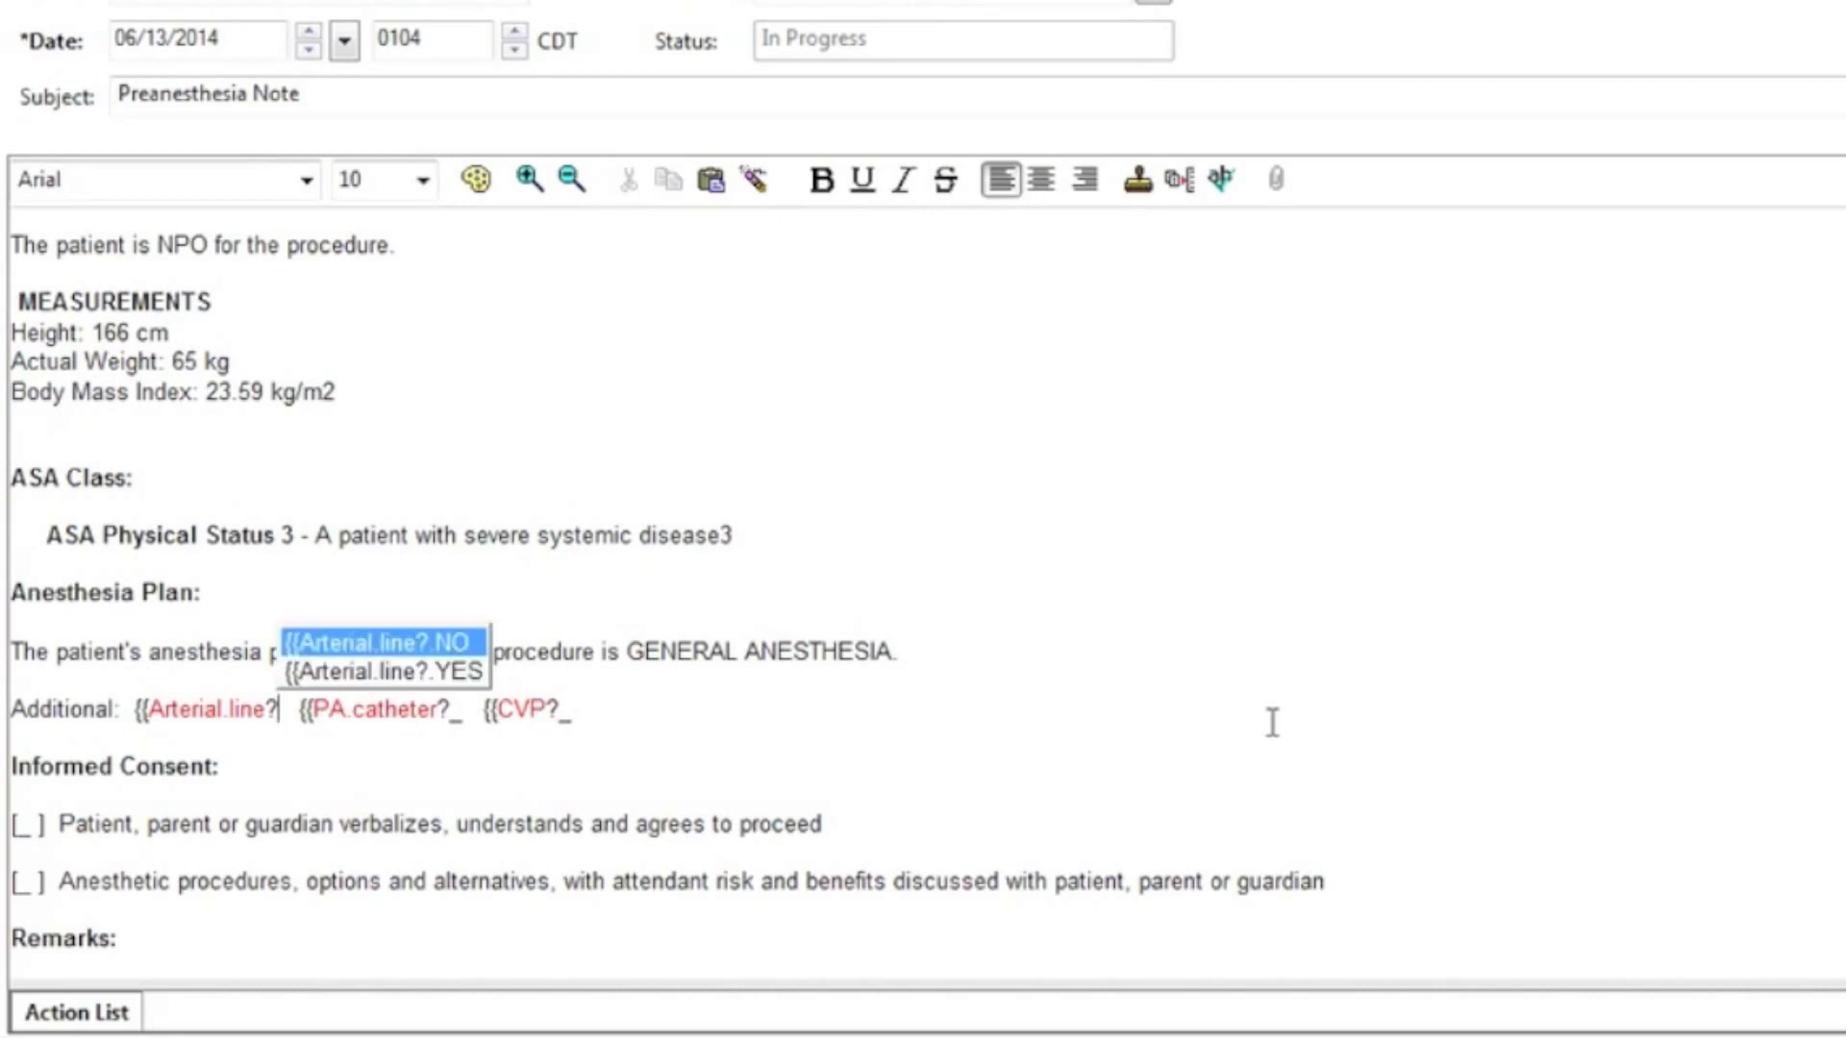
{"action": "key", "text": "Return"}
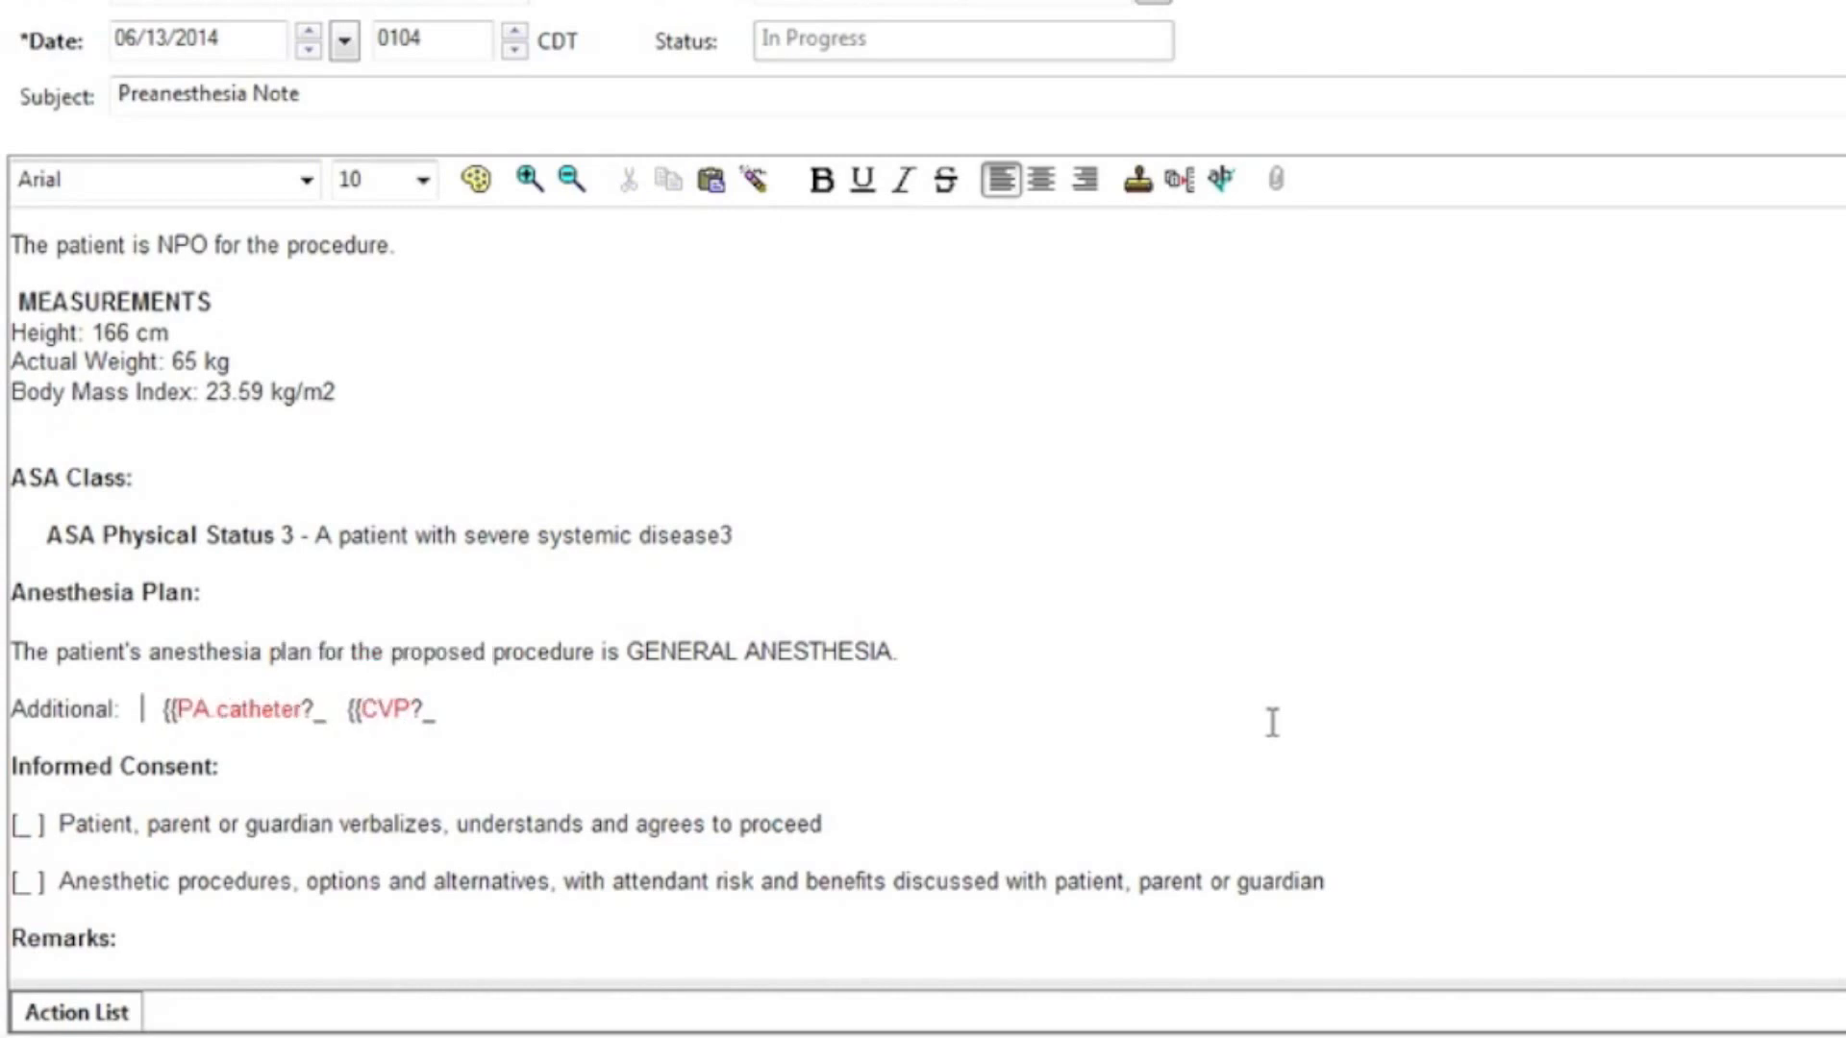
{"action": "key", "text": "F3"}
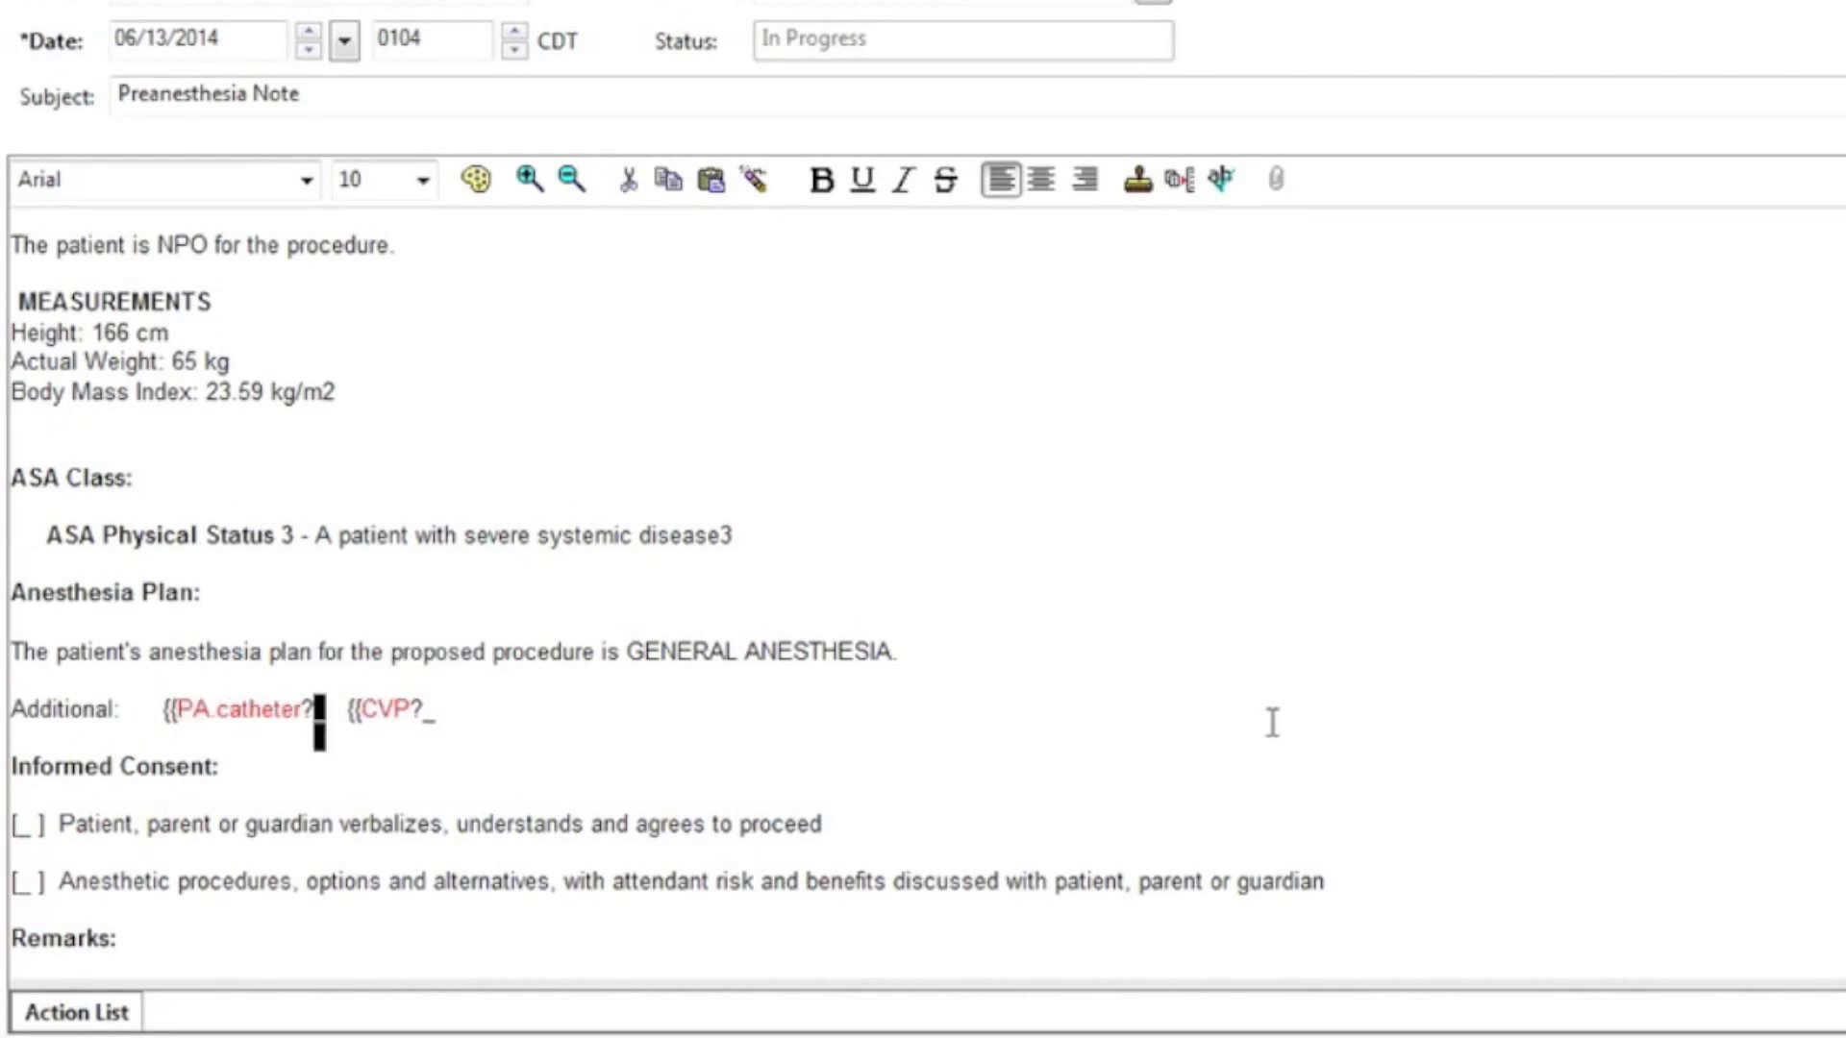
{"action": "key", "text": "BackSpace"}
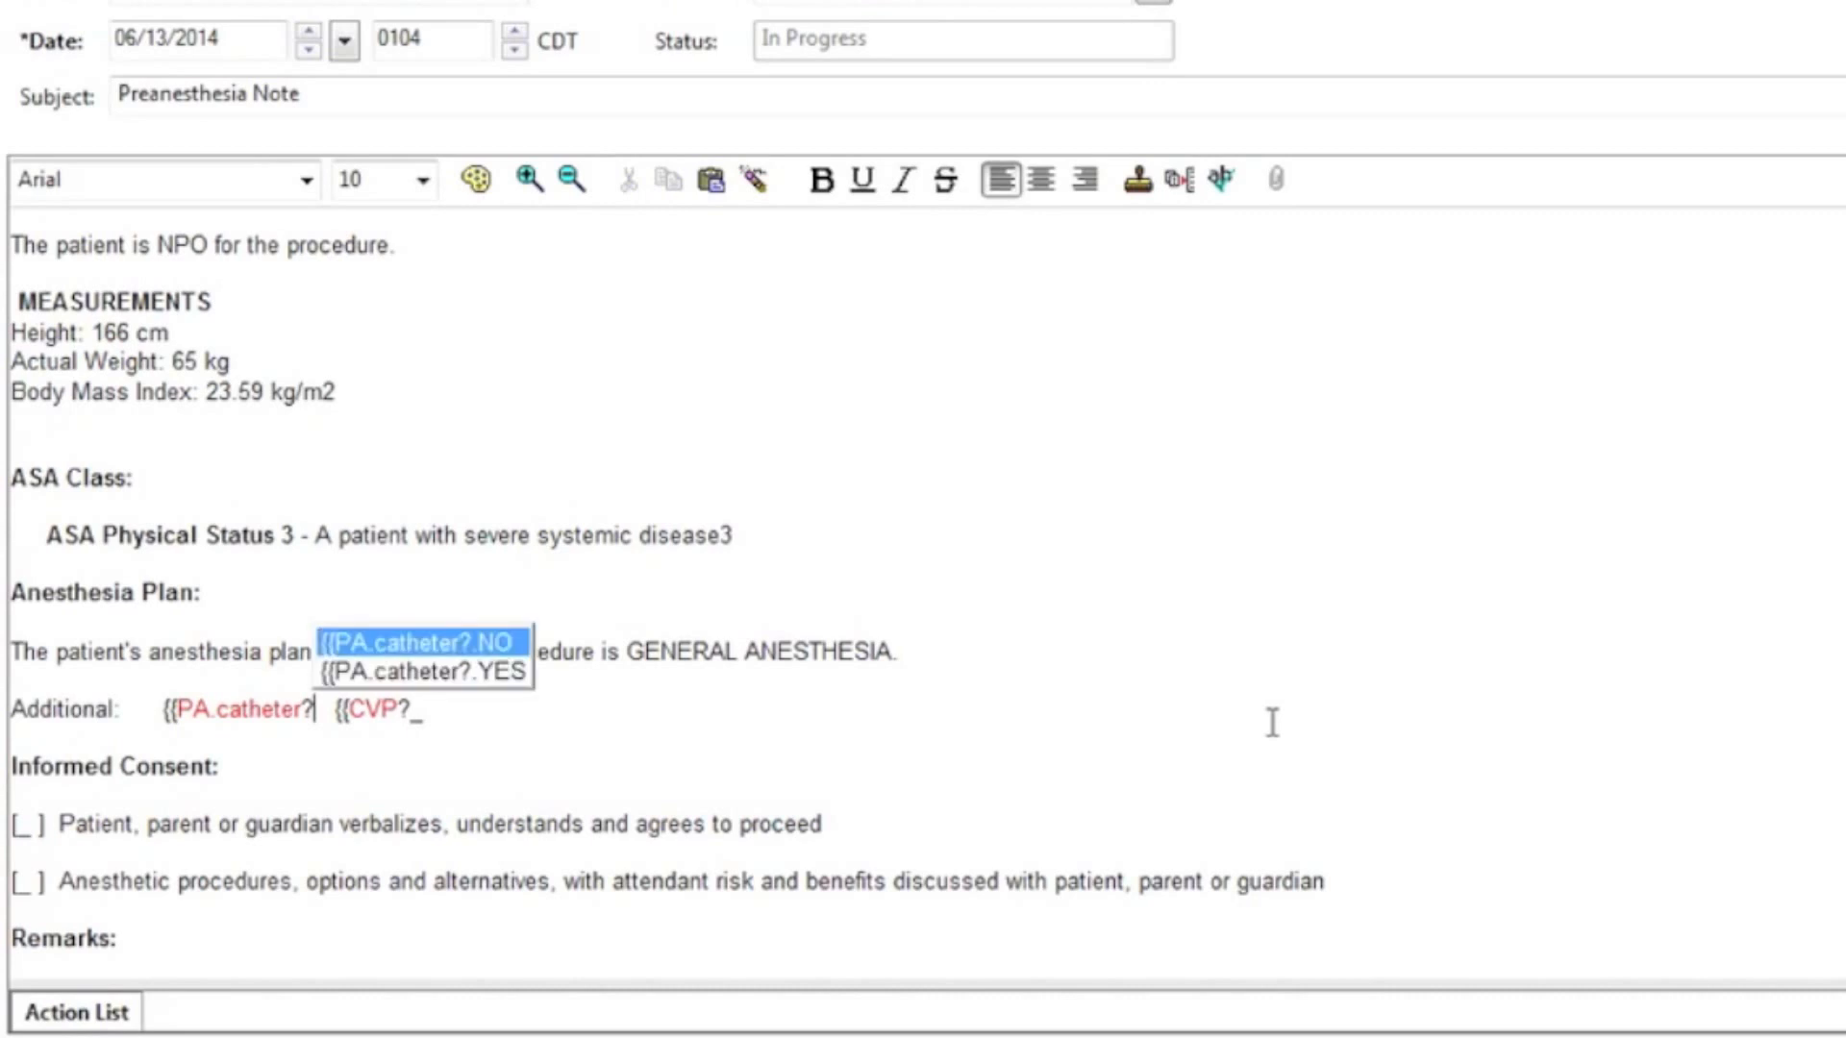
{"action": "key", "text": "Return"}
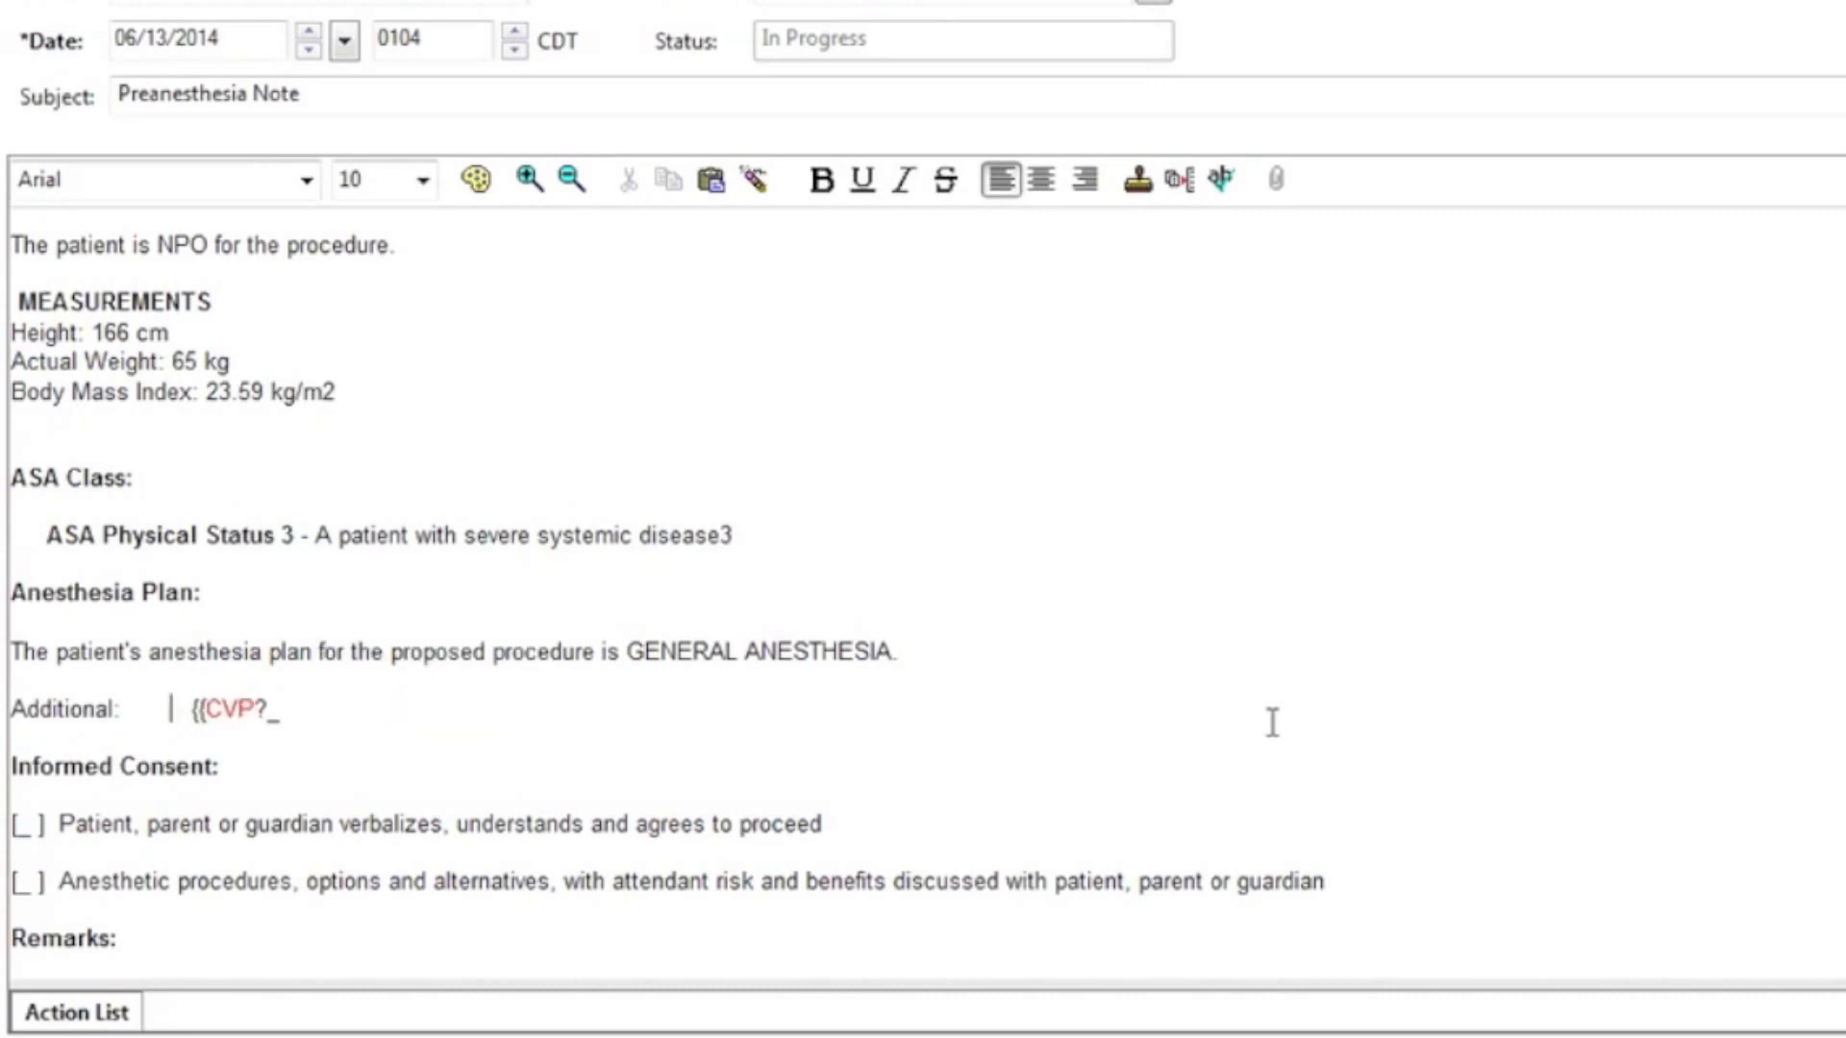
{"action": "key", "text": "F3"}
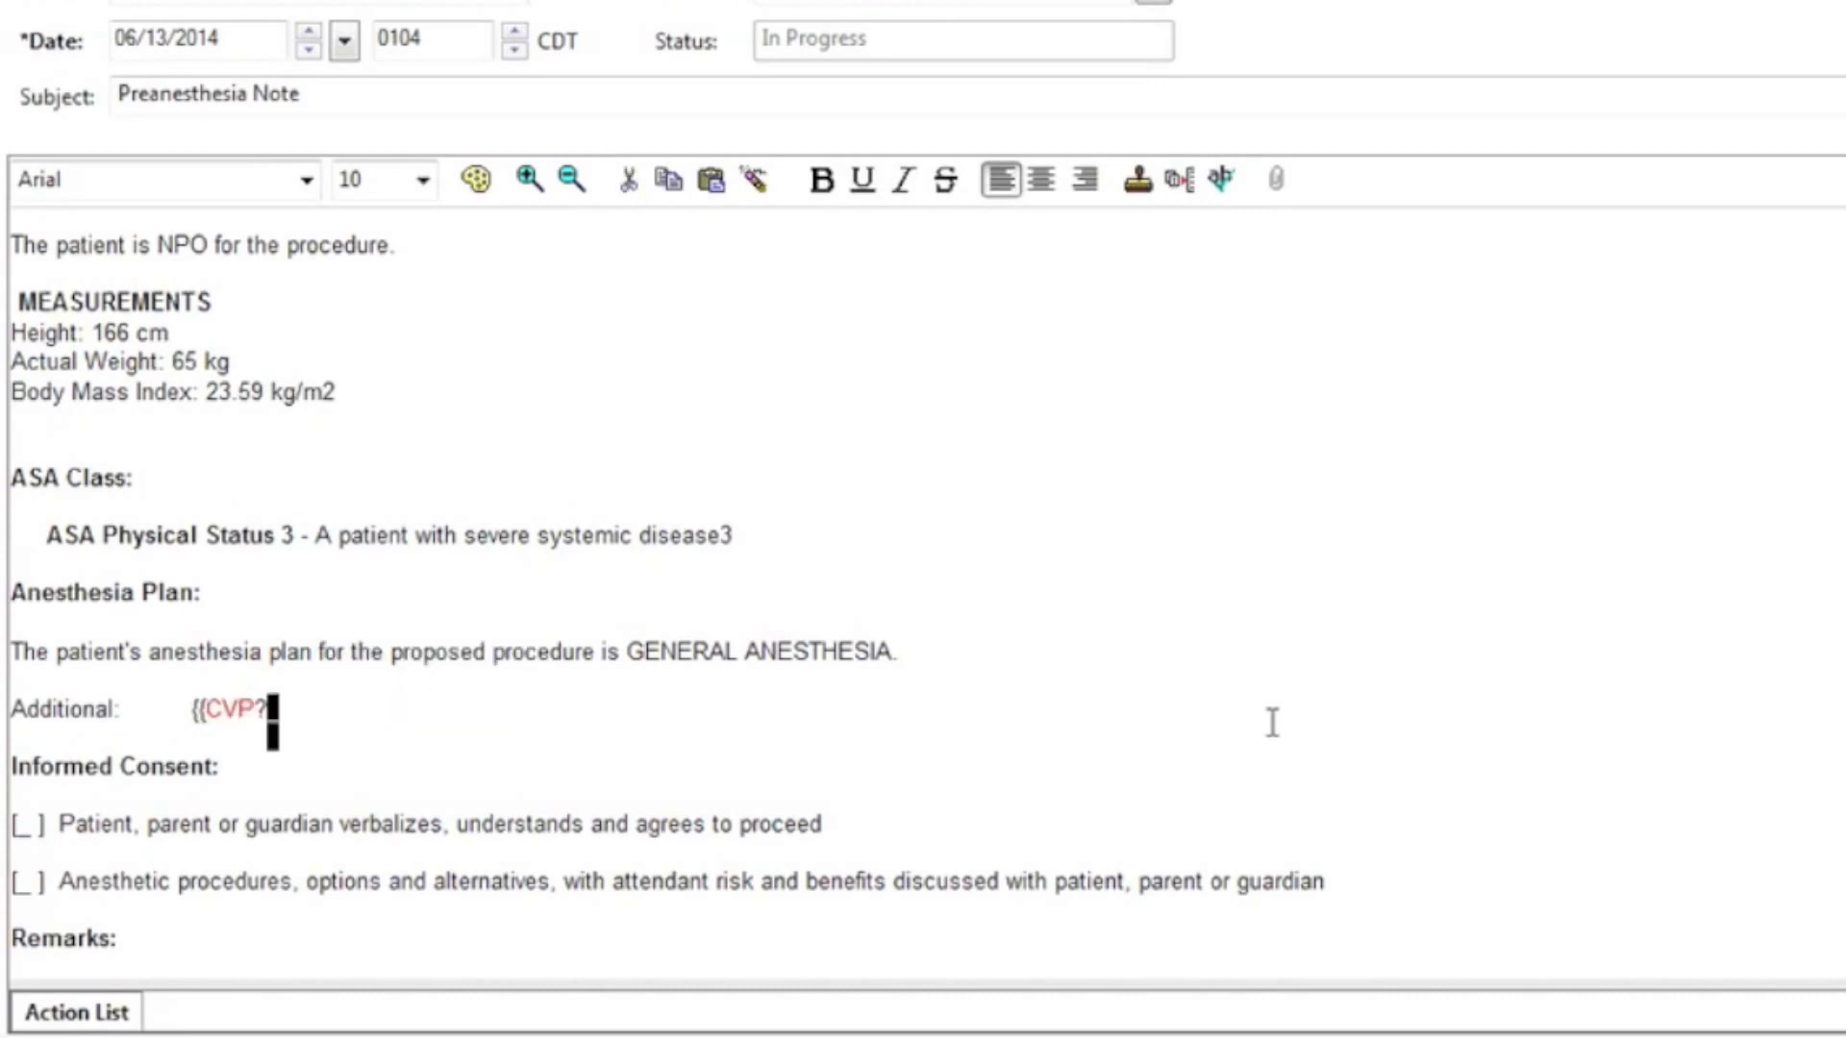
{"action": "key", "text": "BackSpace"}
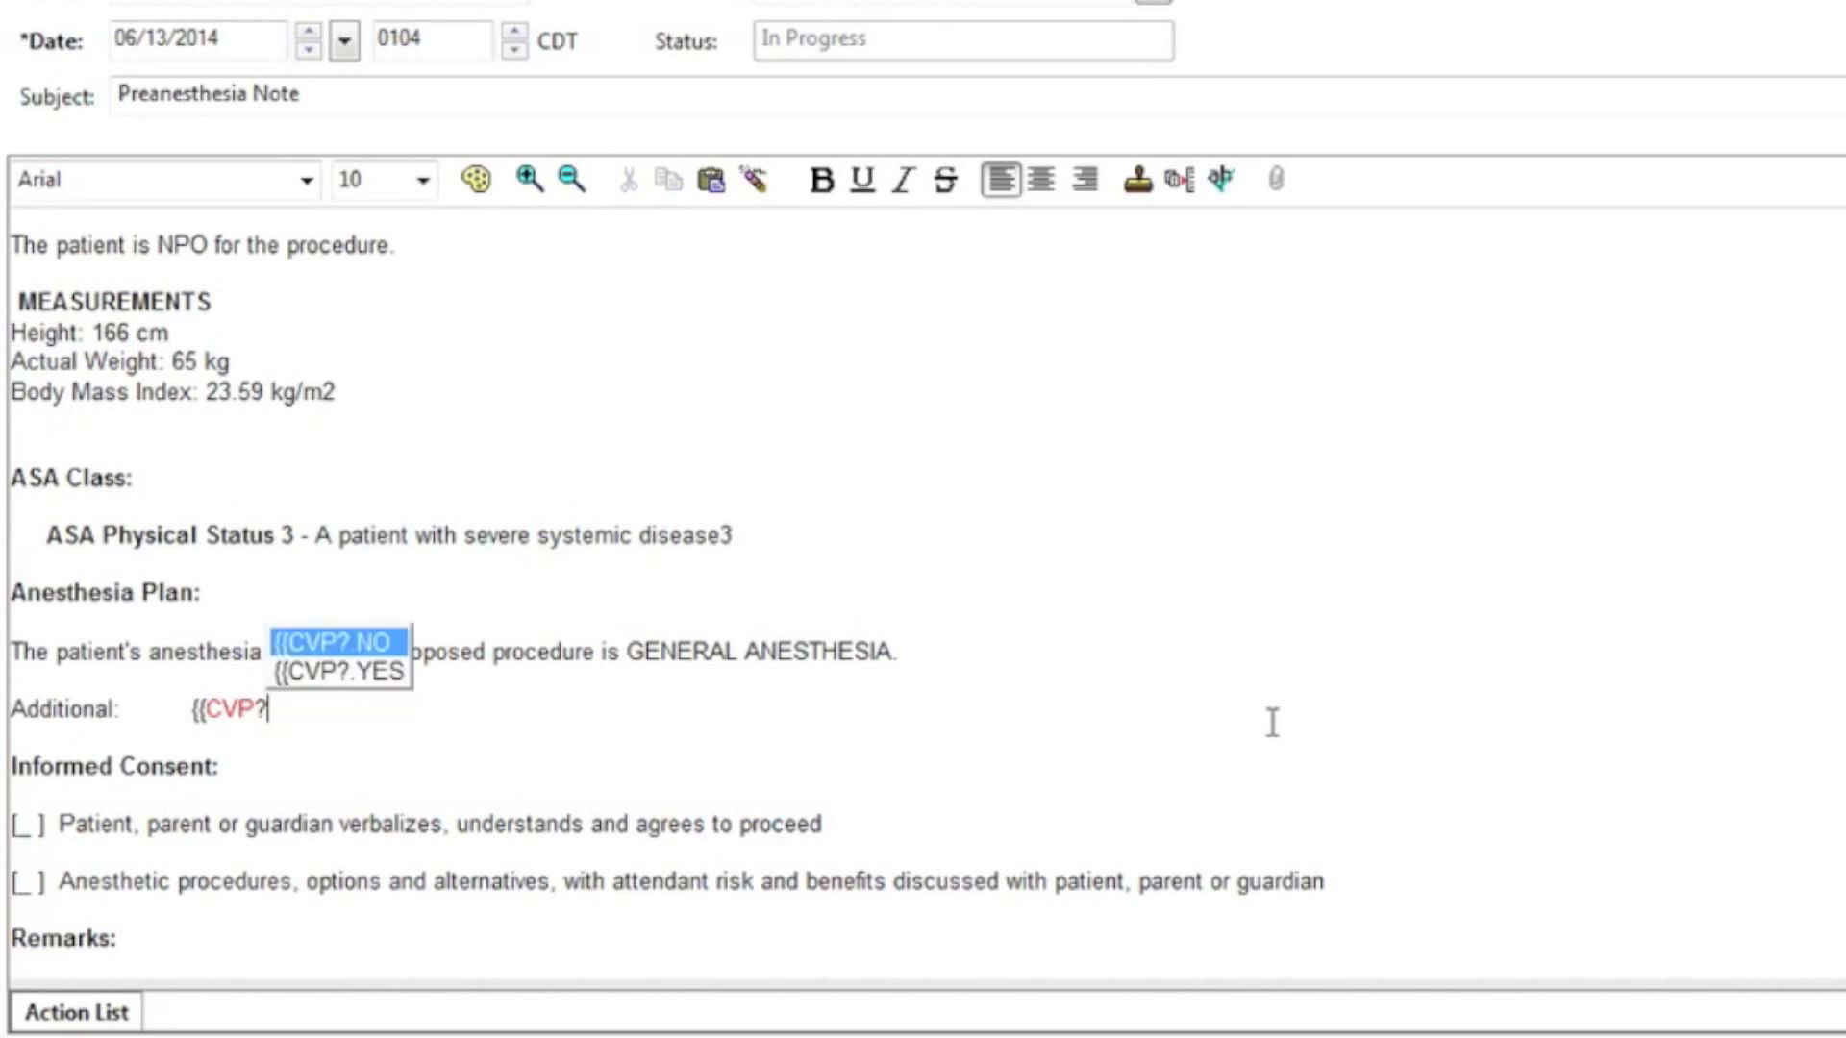
{"action": "key", "text": "Down"}
{"action": "key", "text": "Return"}
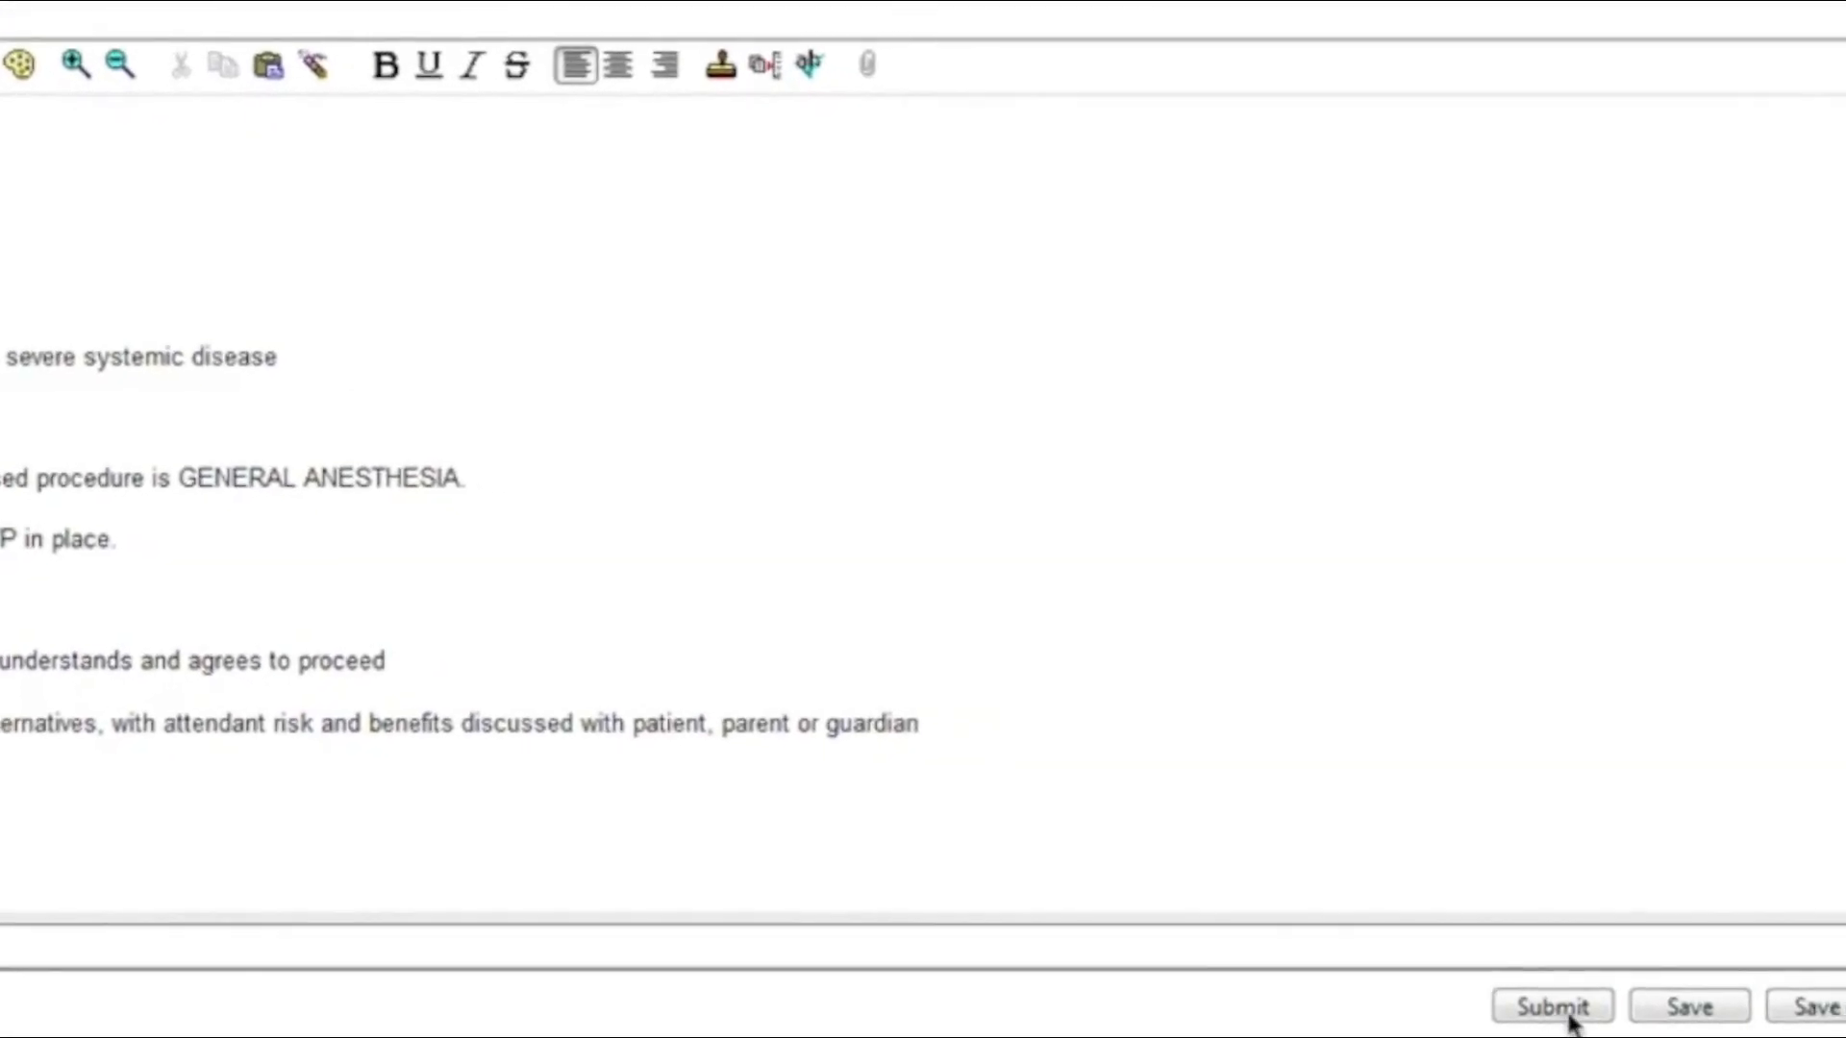
Step: Submit the note, view the new document, and reopen the Preanesthesia Note for modification
{"action": "left_click", "coordinate": [1570, 1017]}
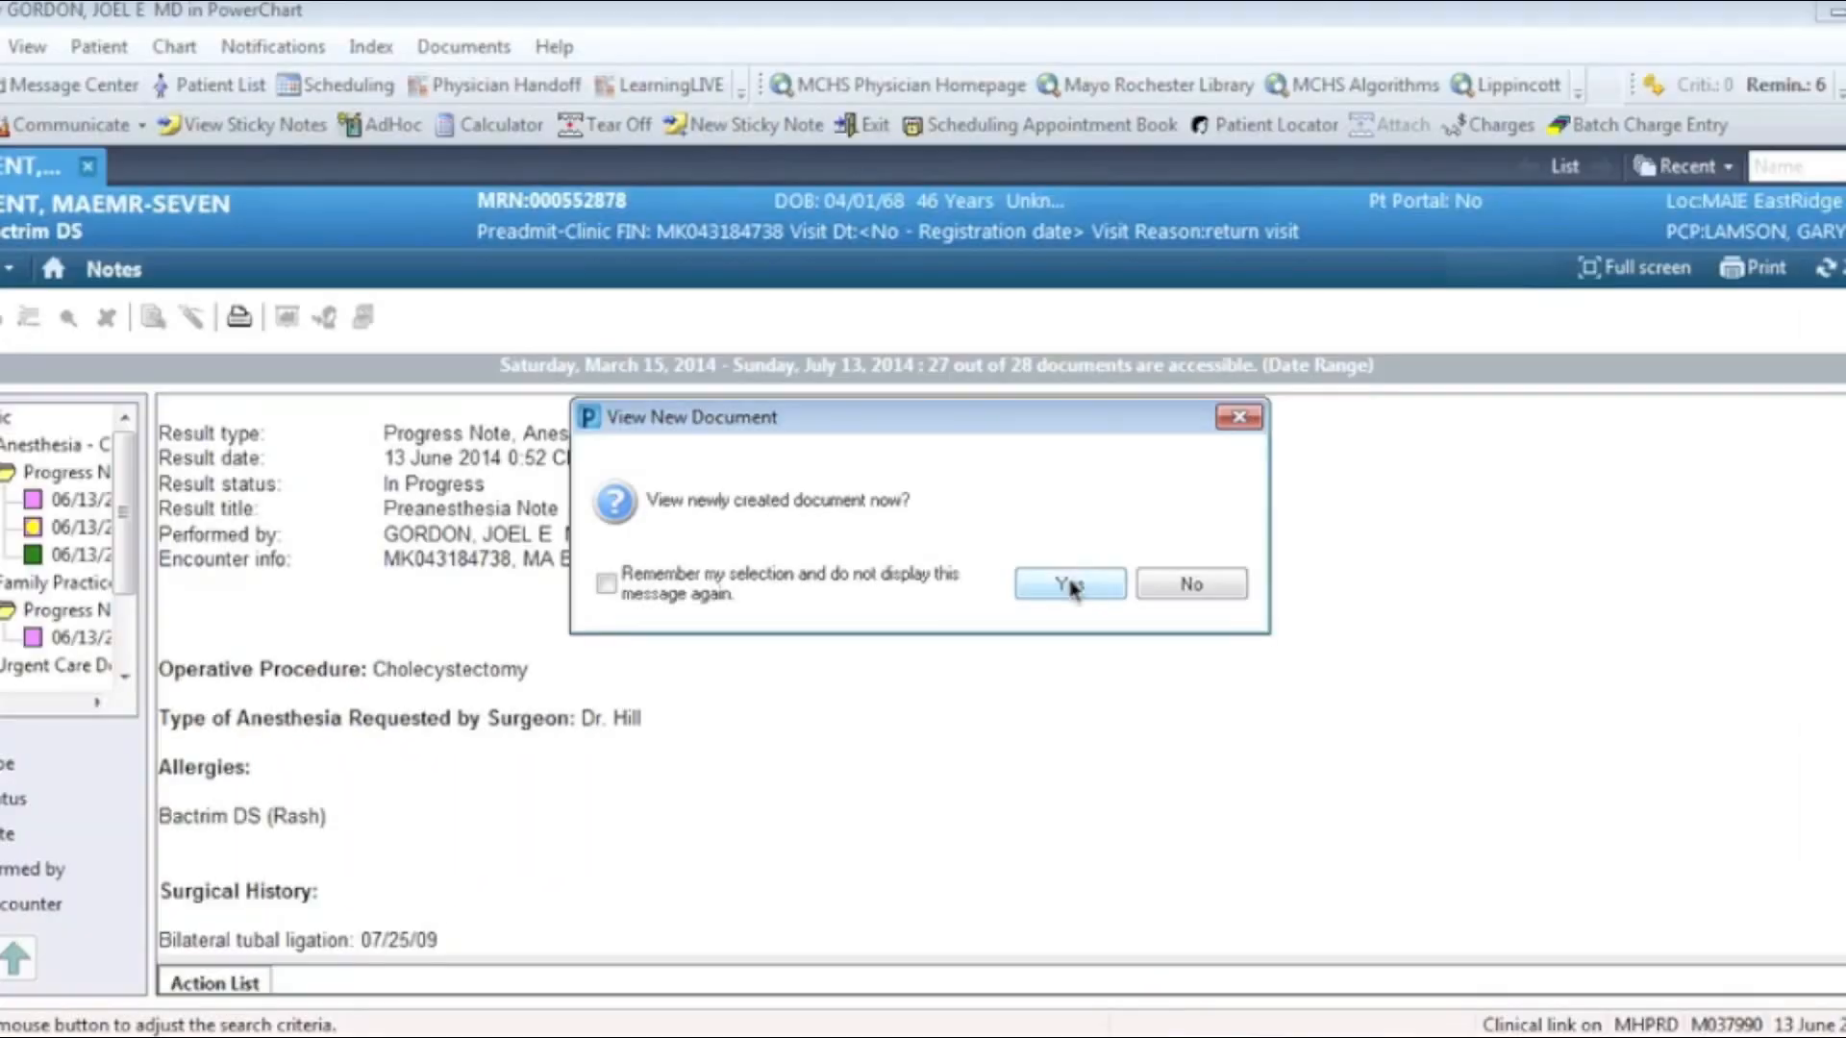
{"action": "left_click", "coordinate": [1070, 585]}
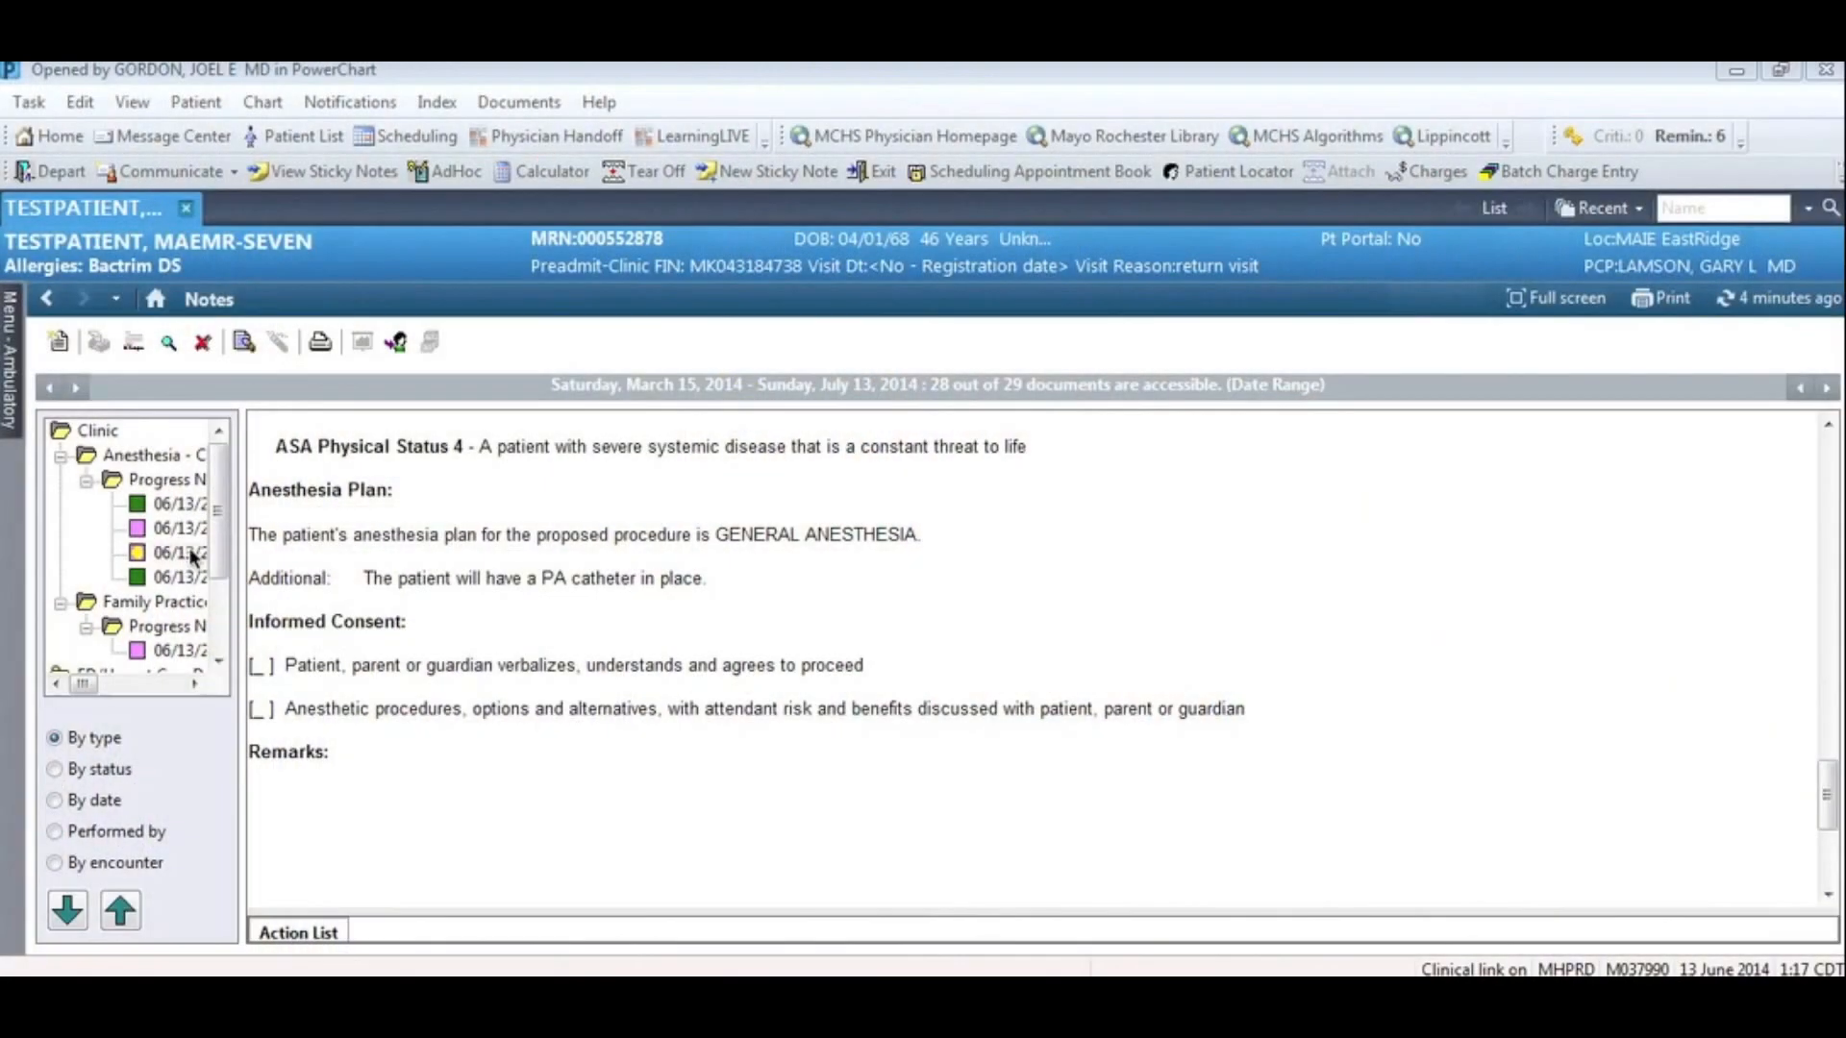
{"action": "left_click", "coordinate": [253, 342]}
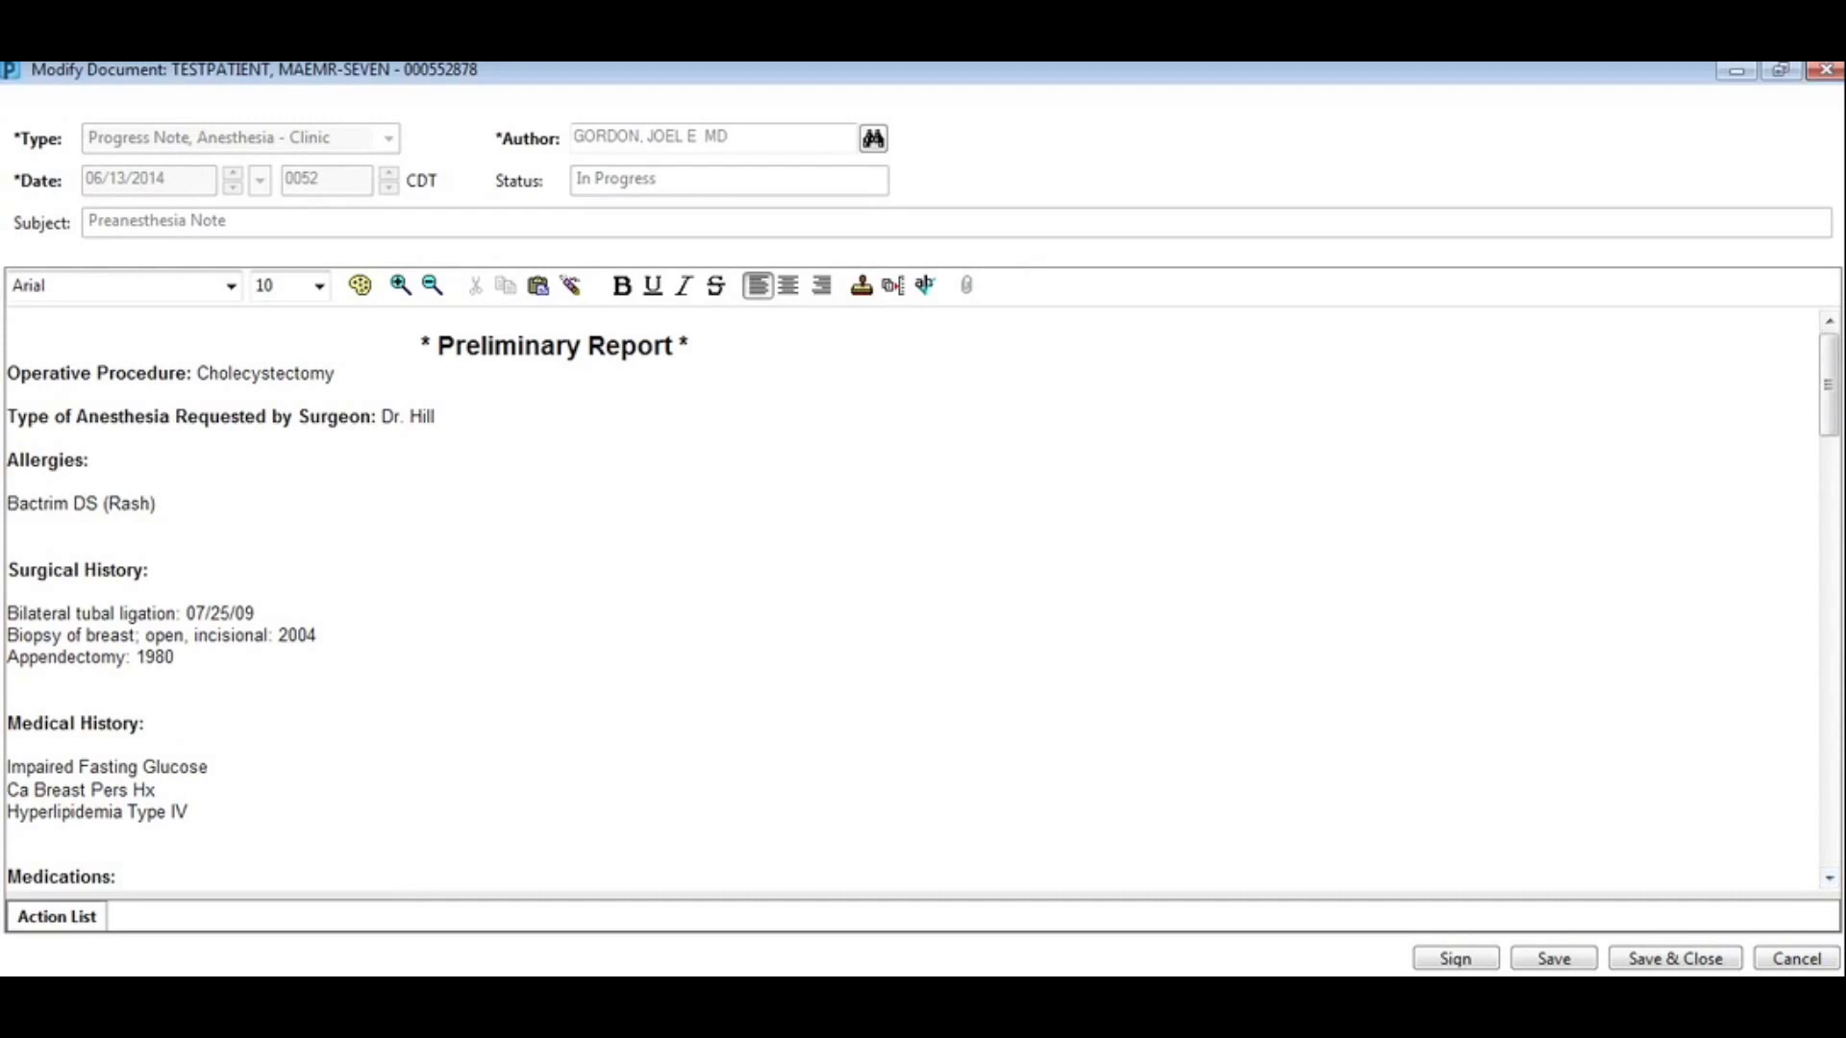
{"action": "left_click_drag", "start_coordinate": [1835, 428], "coordinate": [1837, 685]}
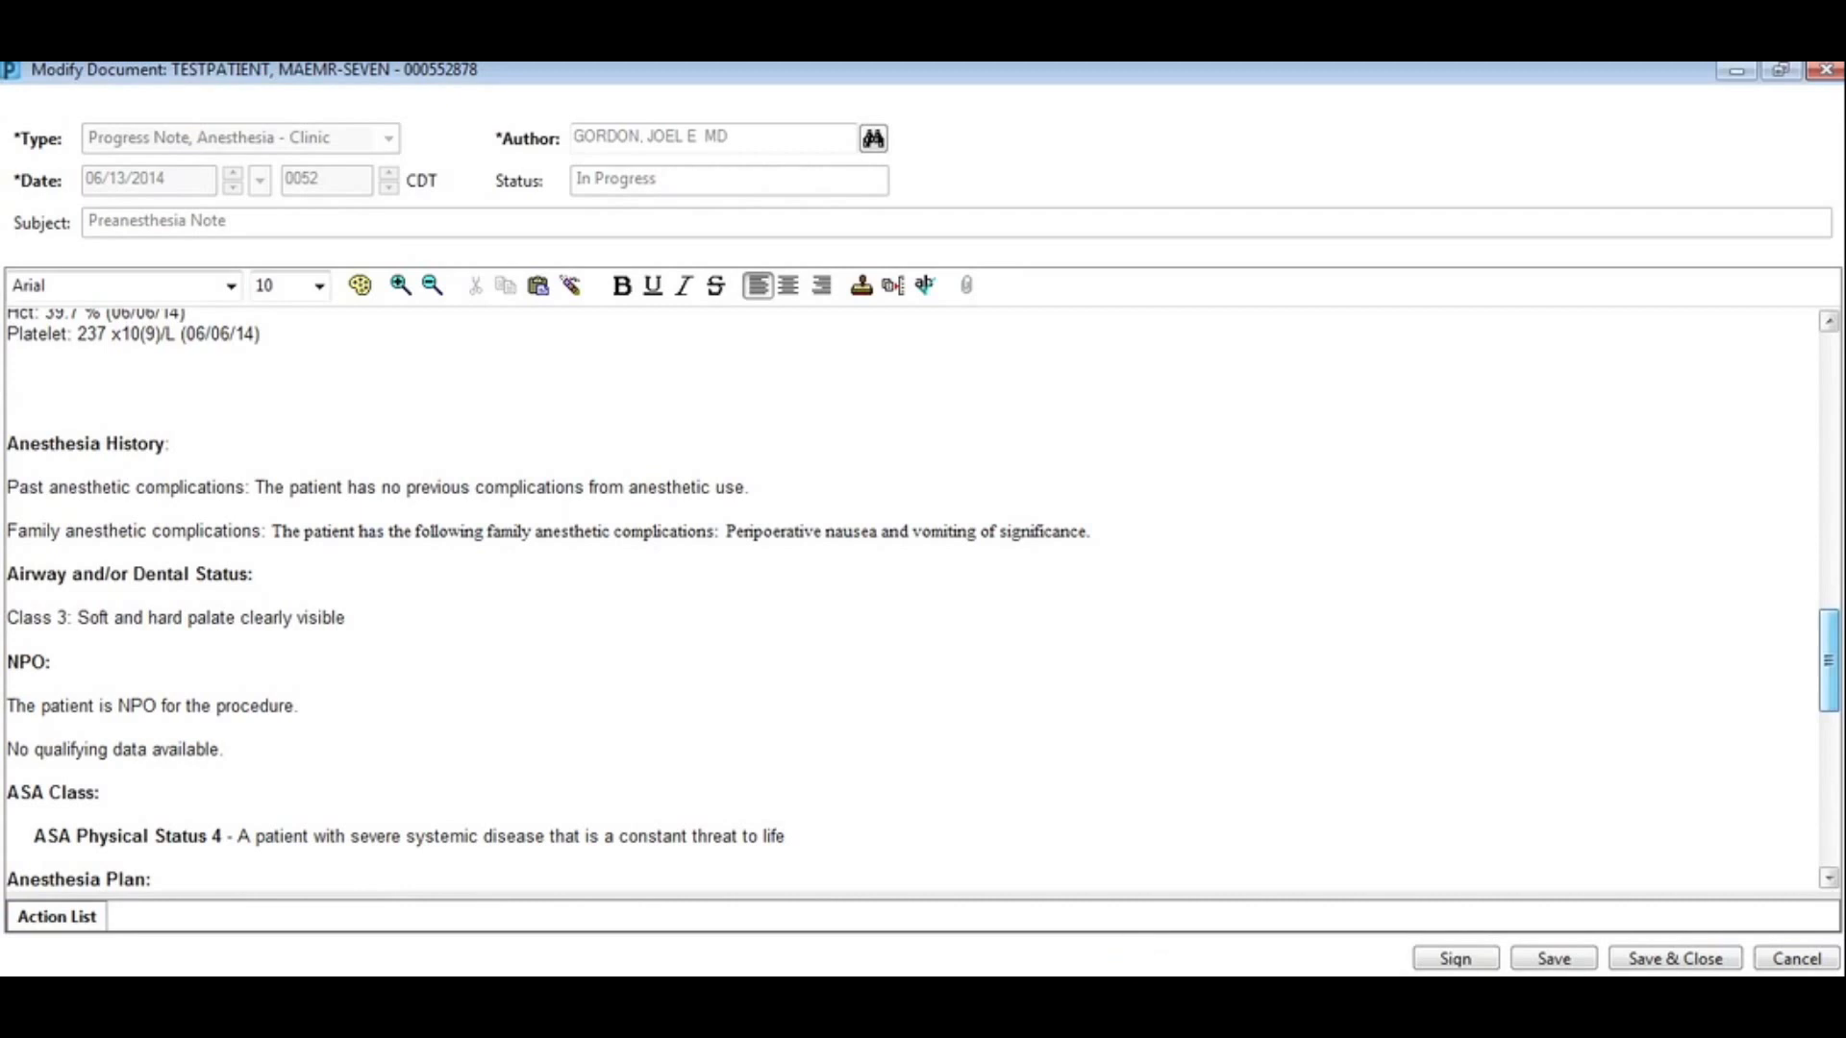
{"action": "scroll", "coordinate": [923, 596], "scroll_direction": "down", "scroll_amount": 5}
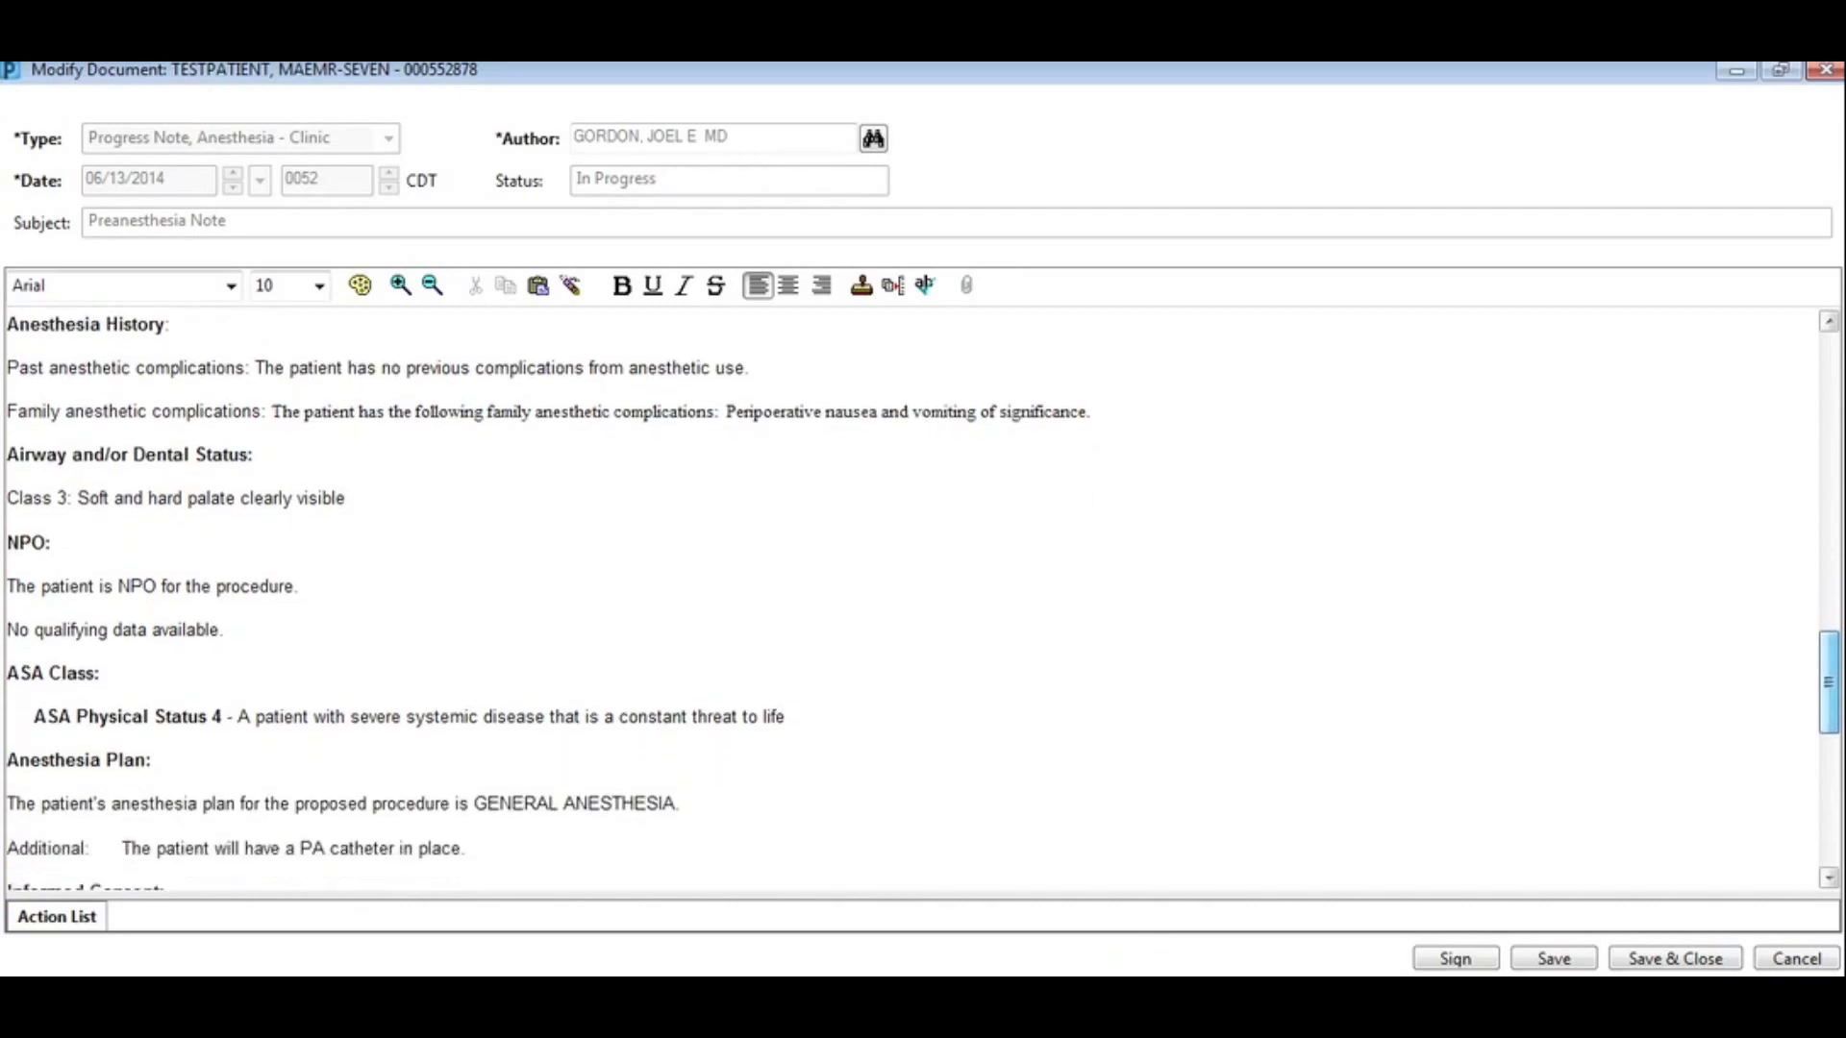
{"action": "scroll", "coordinate": [923, 596], "scroll_direction": "down", "scroll_amount": 6}
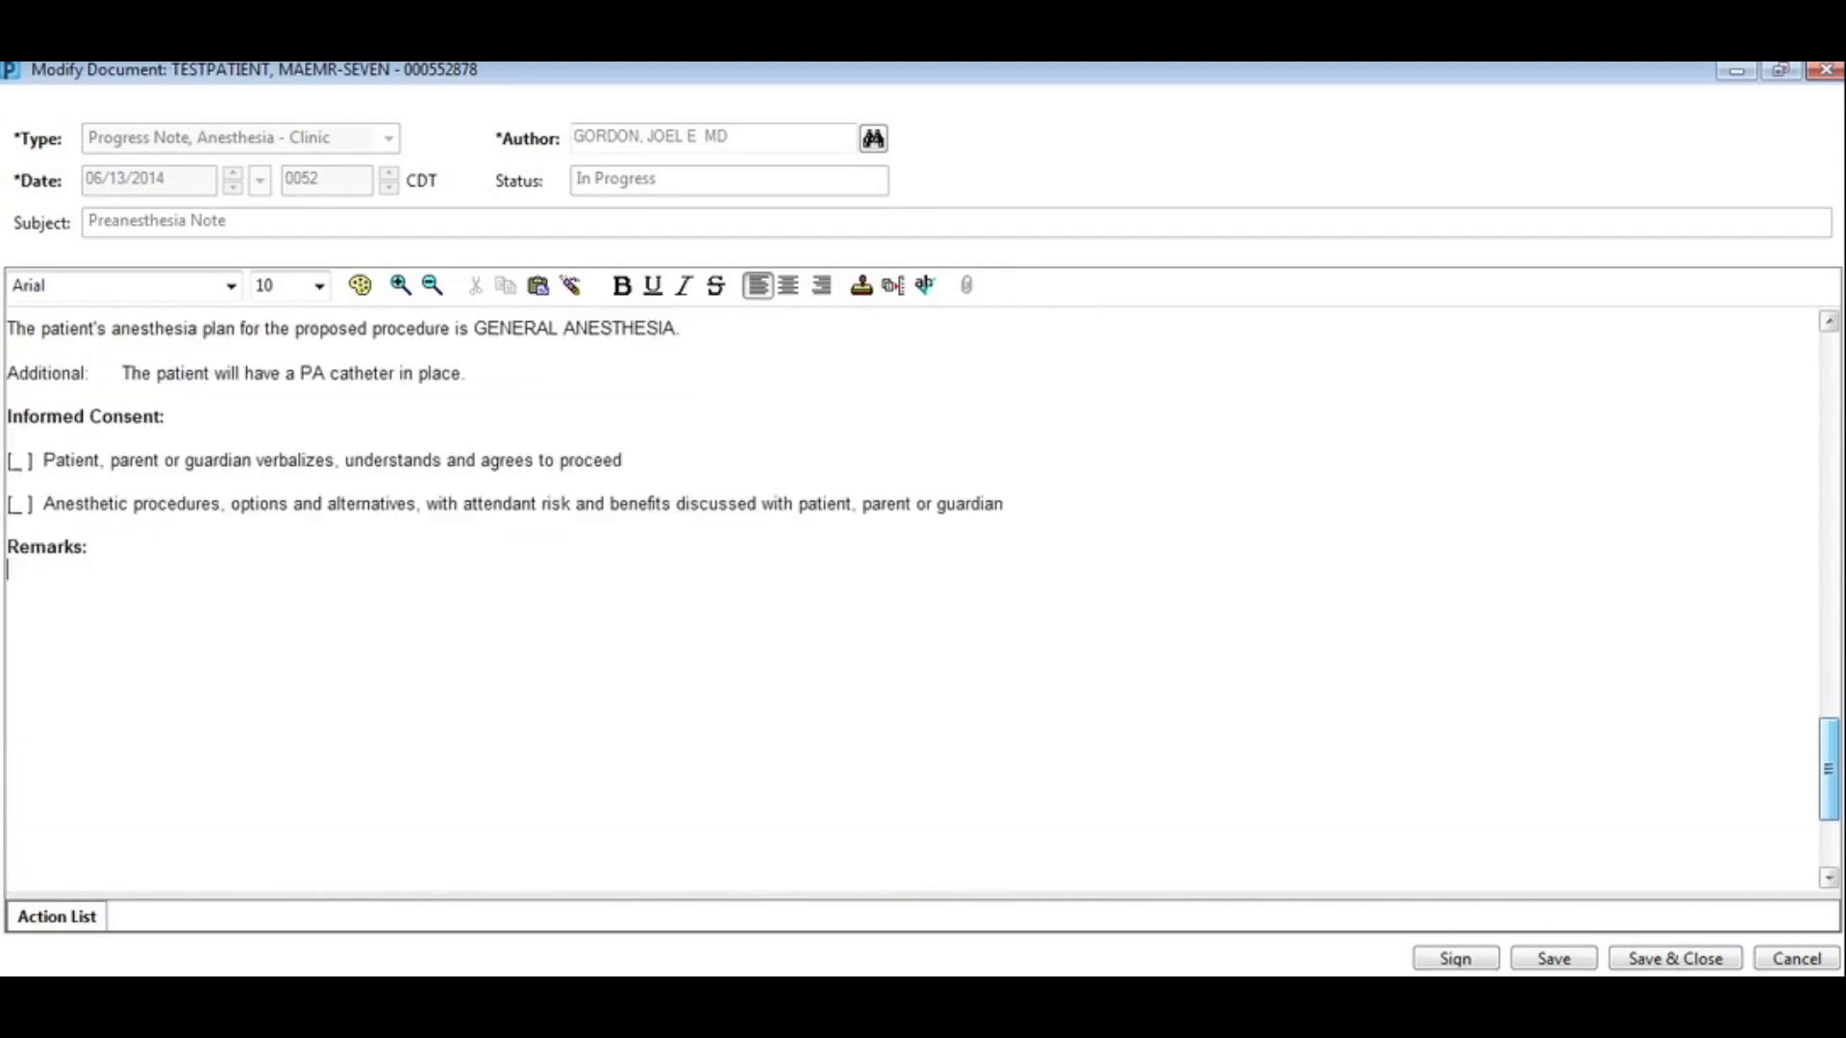
{"action": "left_click_drag", "start_coordinate": [1829, 755], "coordinate": [1828, 753]}
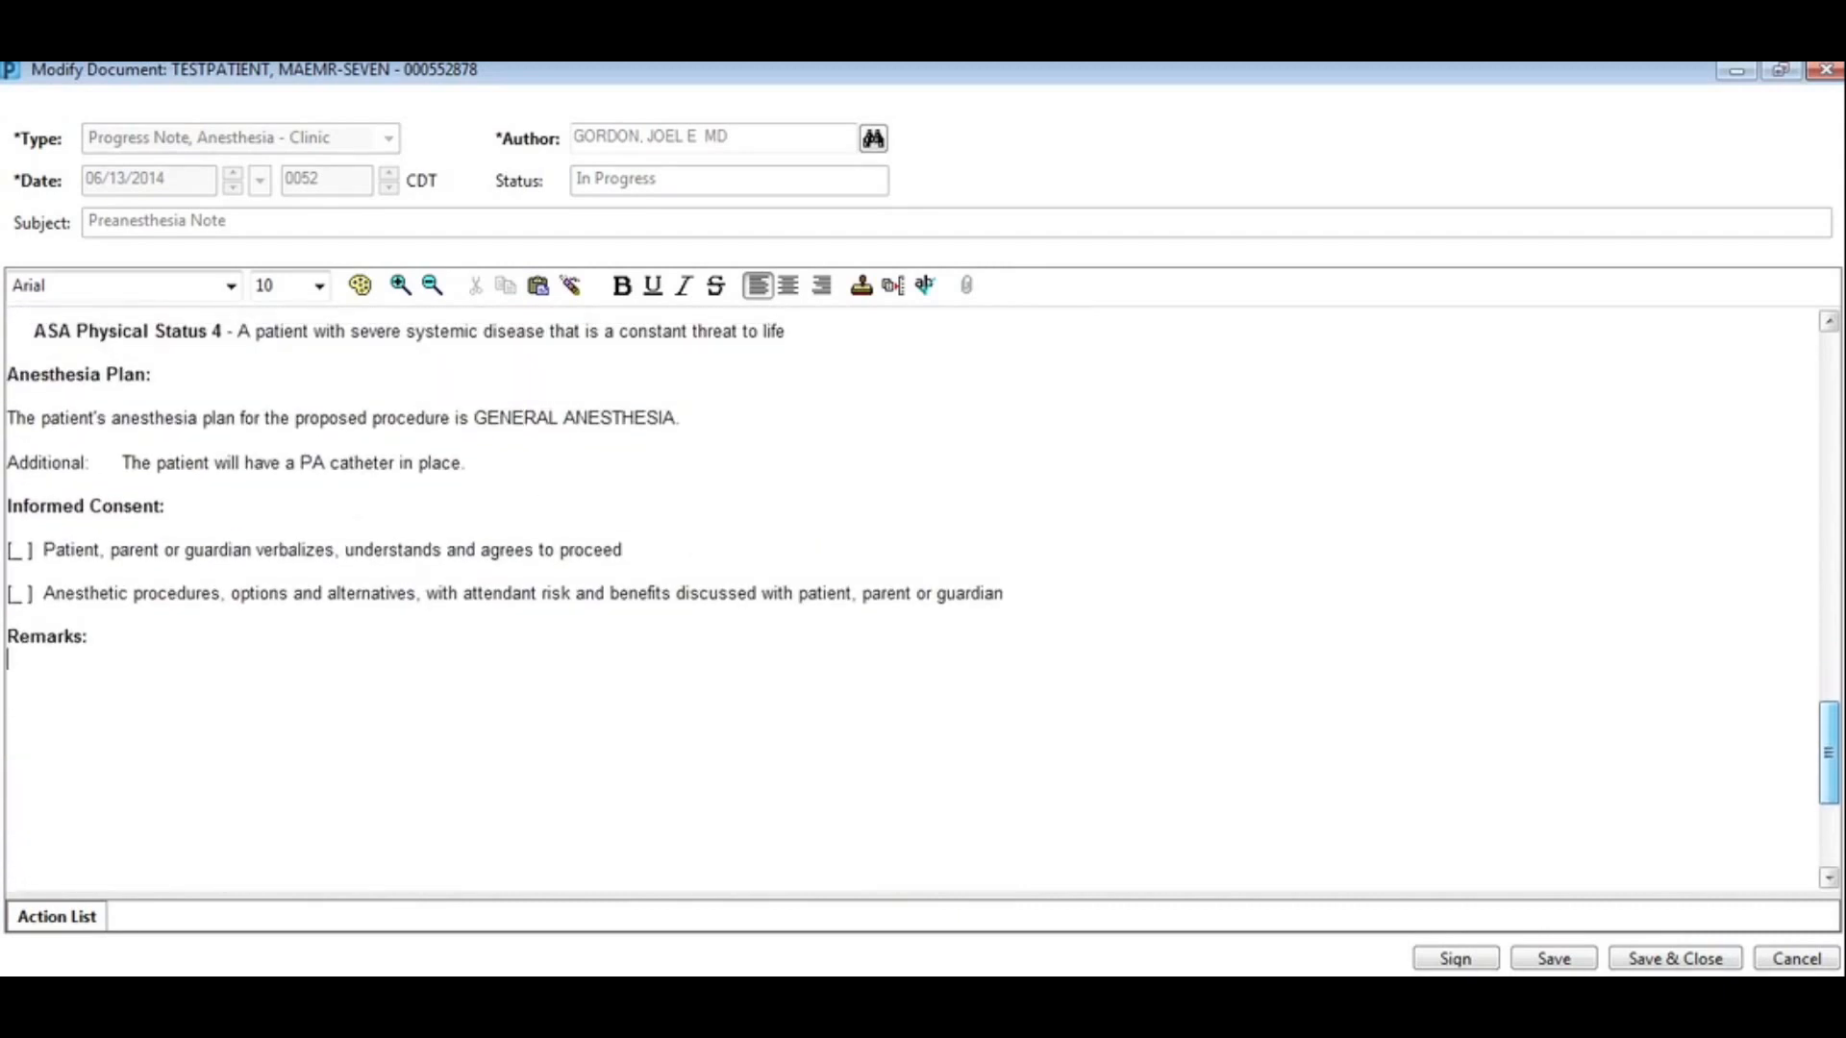
Step: Mark both consent boxes with X and add the remark 'The patient is medically optimized for the procedure.'
{"action": "left_click", "coordinate": [309, 435]}
{"action": "key", "text": "F3"}
{"action": "type", "text": "X"}
{"action": "key", "text": "F3"}
{"action": "type", "text": "X"}
{"action": "type", "text": "The patie"}
{"action": "type", "text": "nt is medically optimiz"}
{"action": "type", "text": "ed for the pro"}
{"action": "type", "text": "cedure."}
Step: Append the `pPreanesthesia counselling paragraph to the remarks and sign the note
{"action": "key", "text": "Return"}
{"action": "key", "text": "Return"}
{"action": "type", "text": "`pP"}
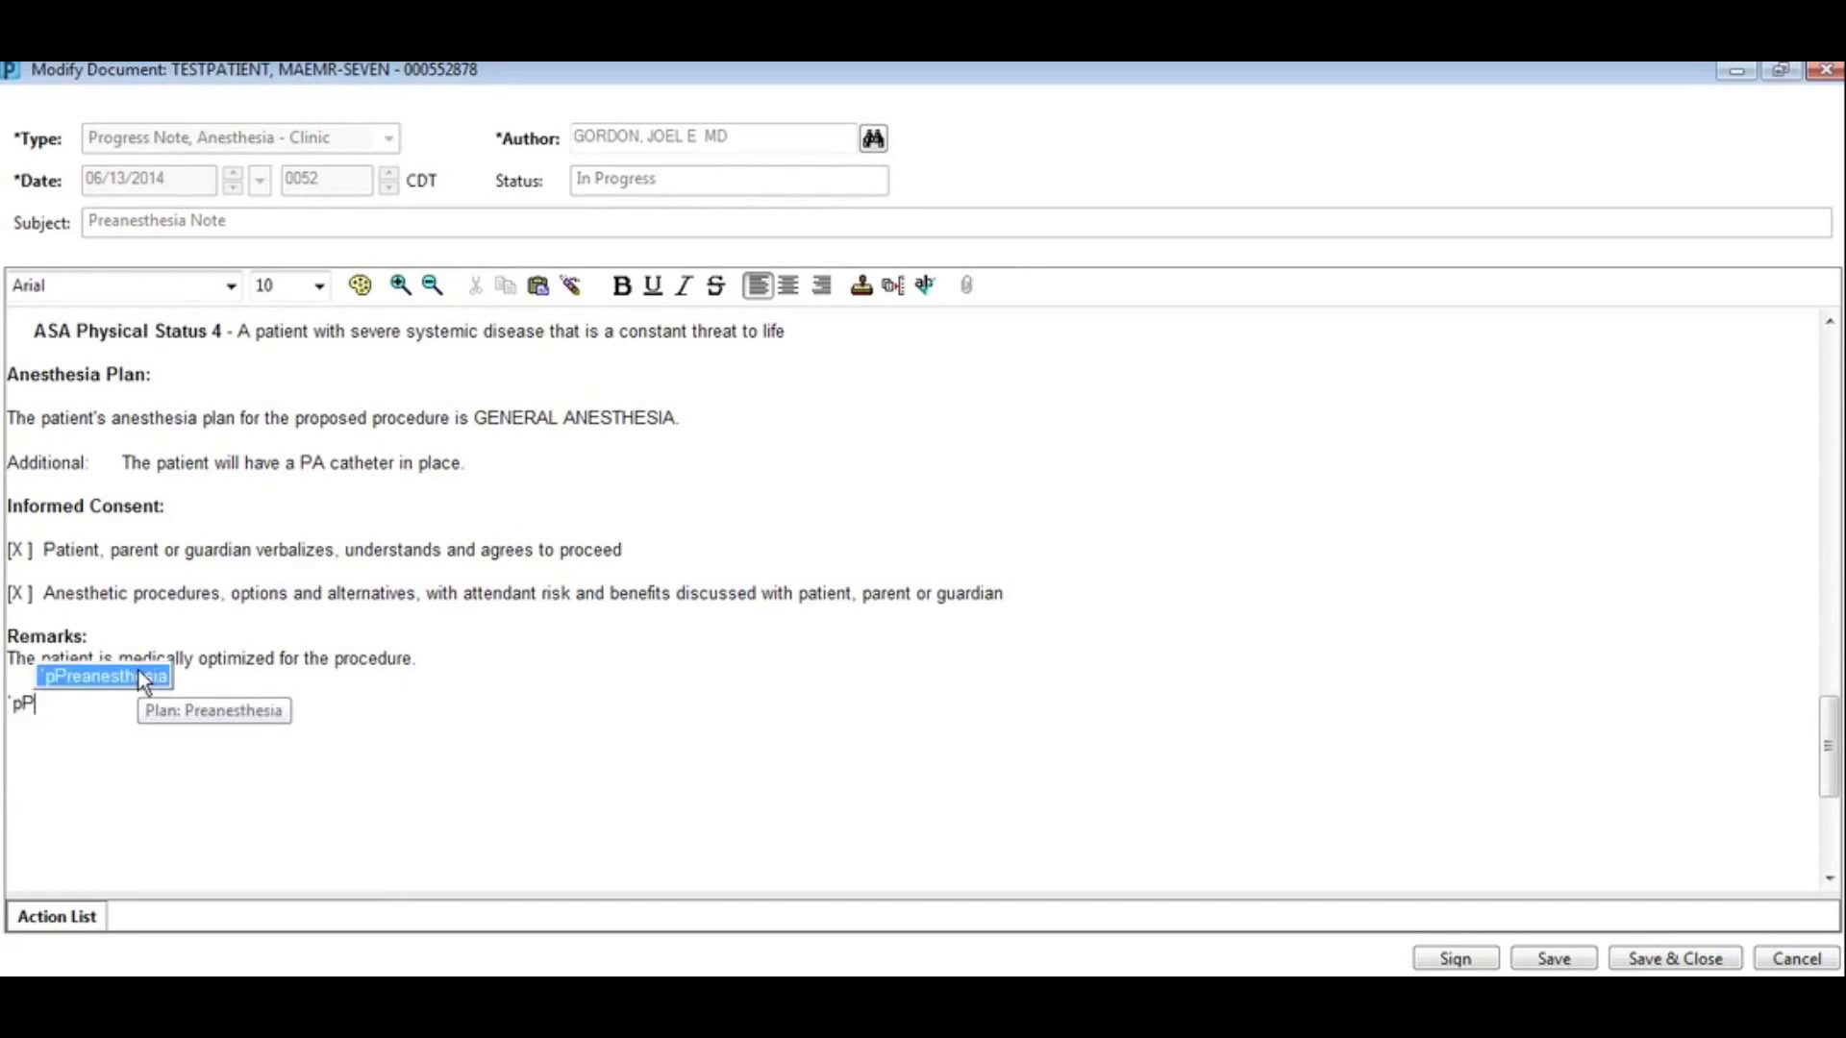
{"action": "key", "text": "Return"}
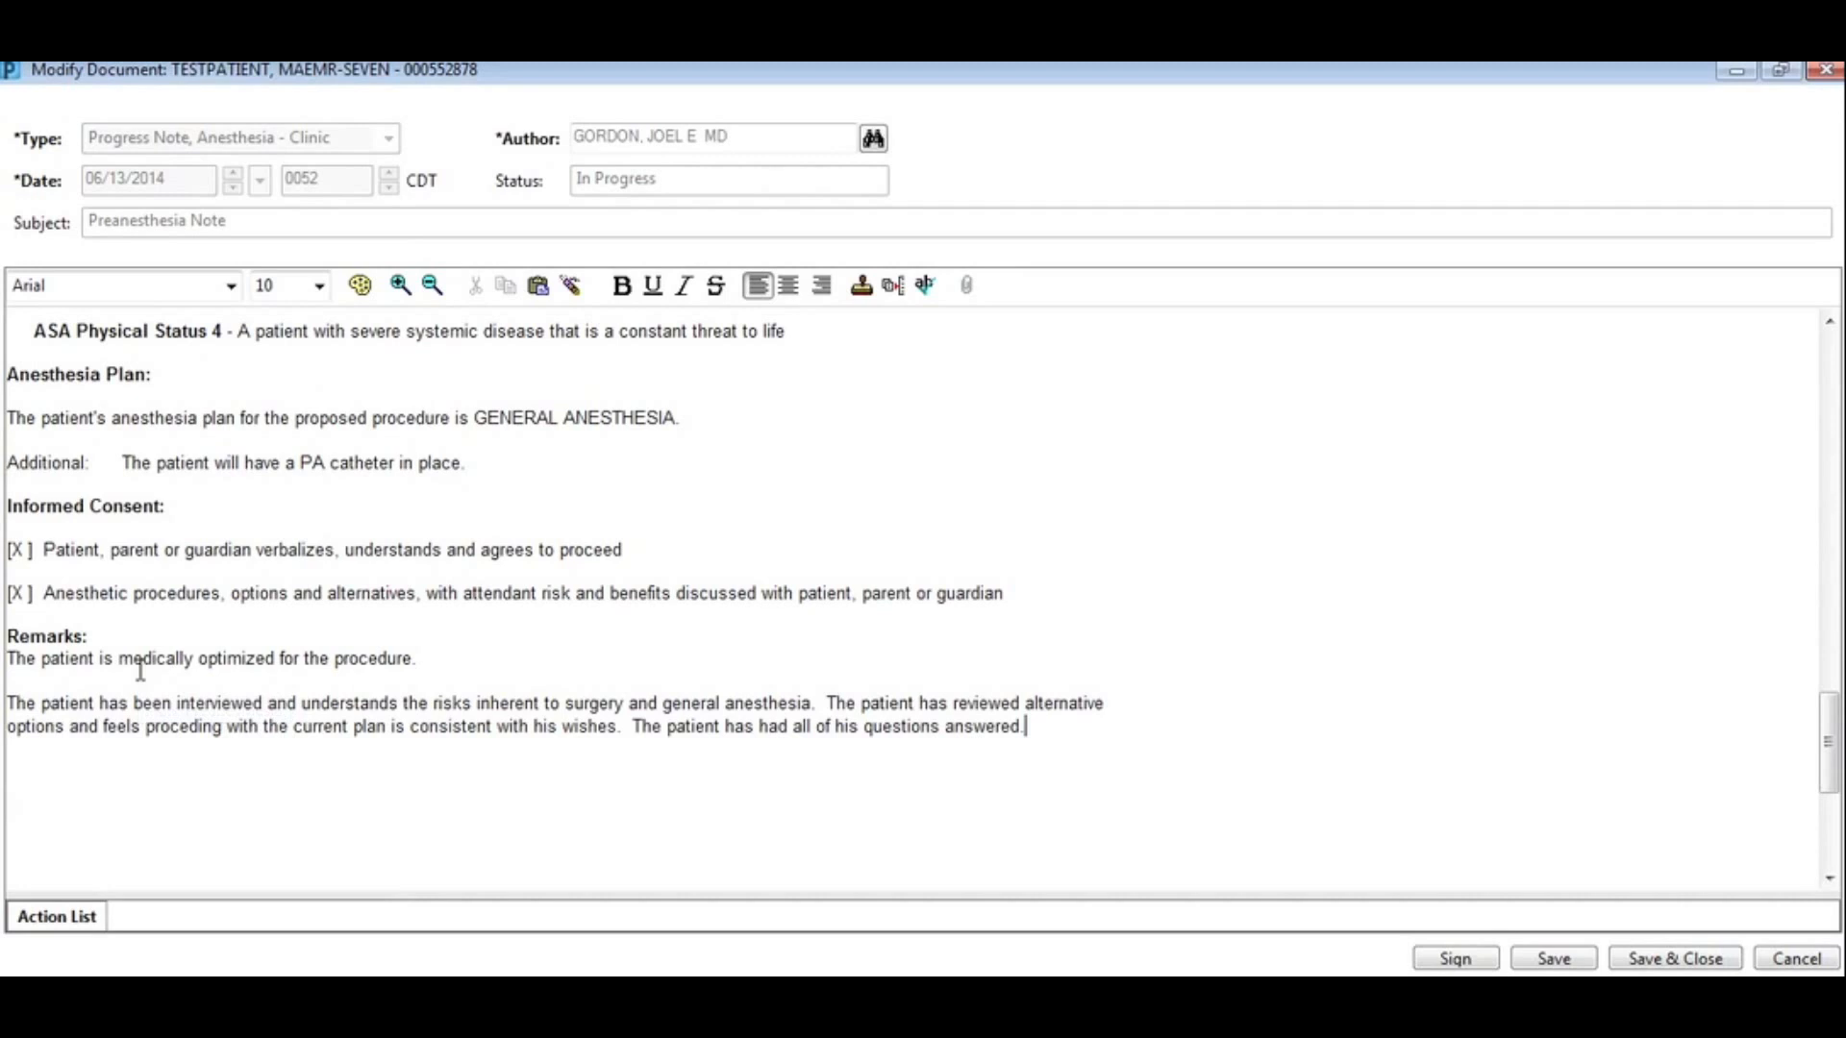
{"action": "left_click", "coordinate": [1456, 958]}
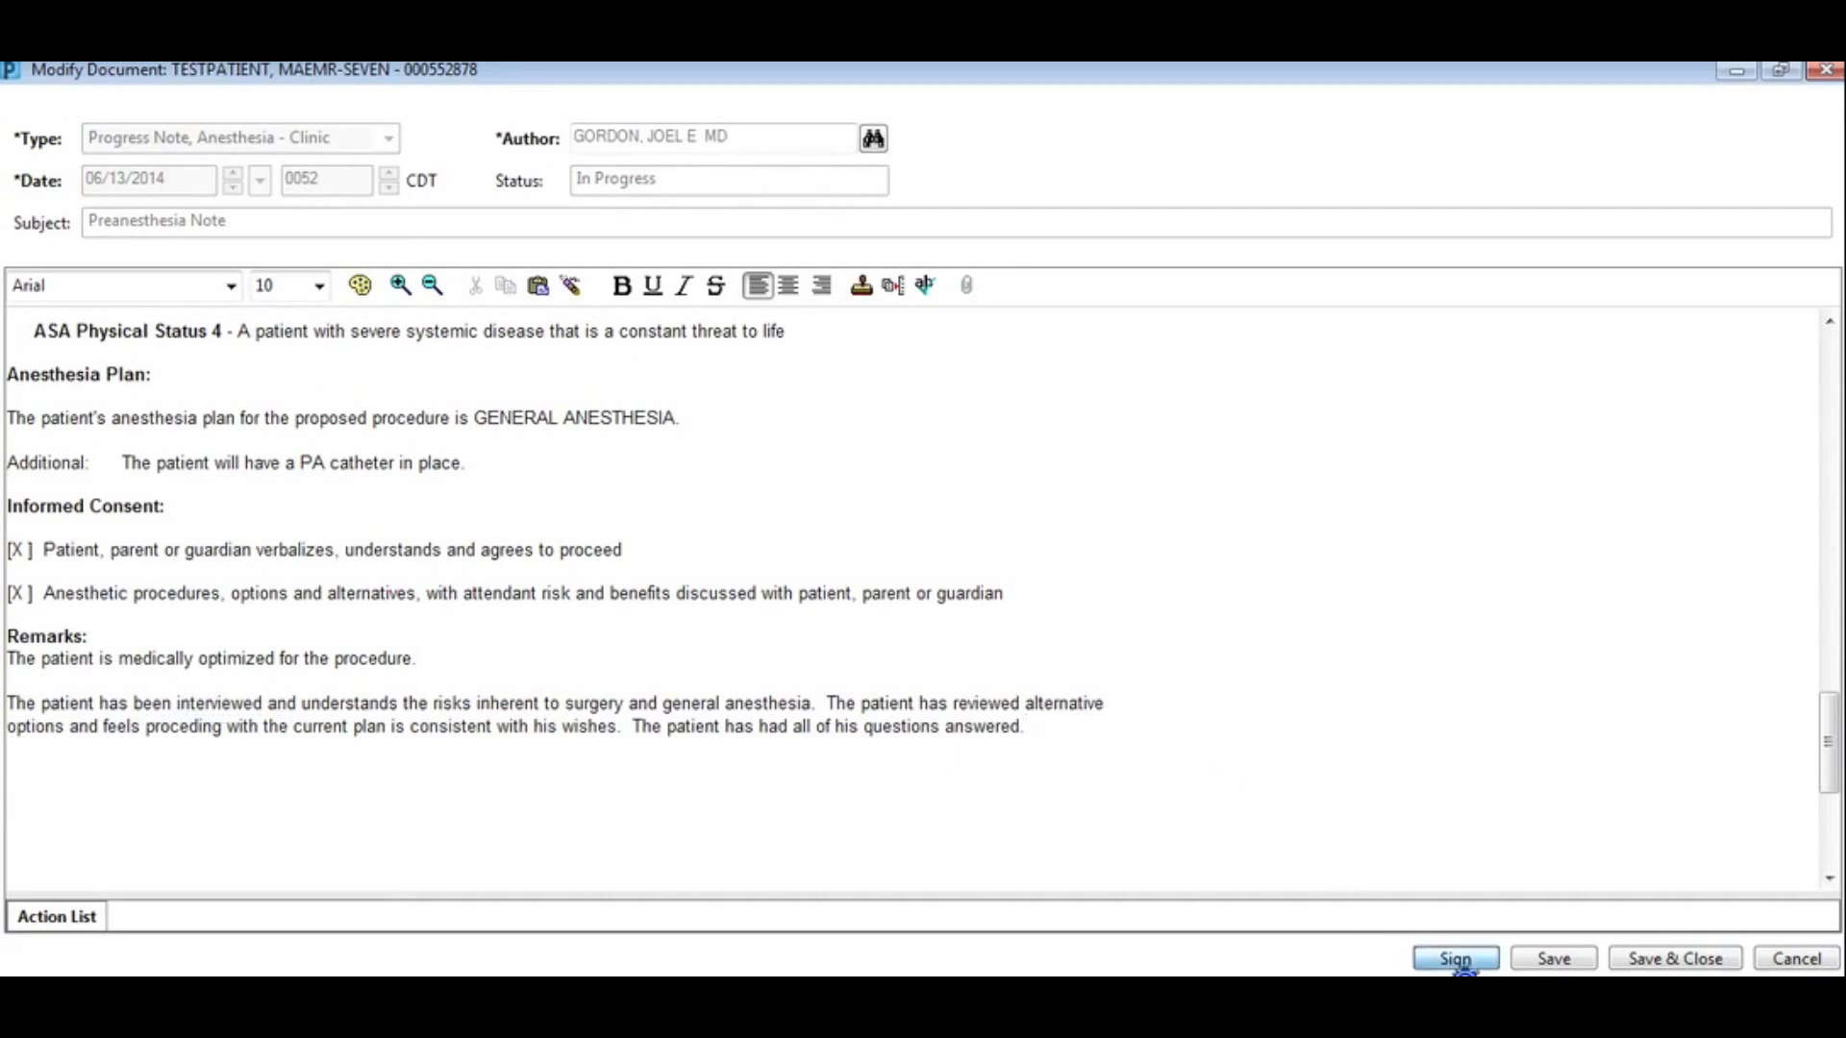